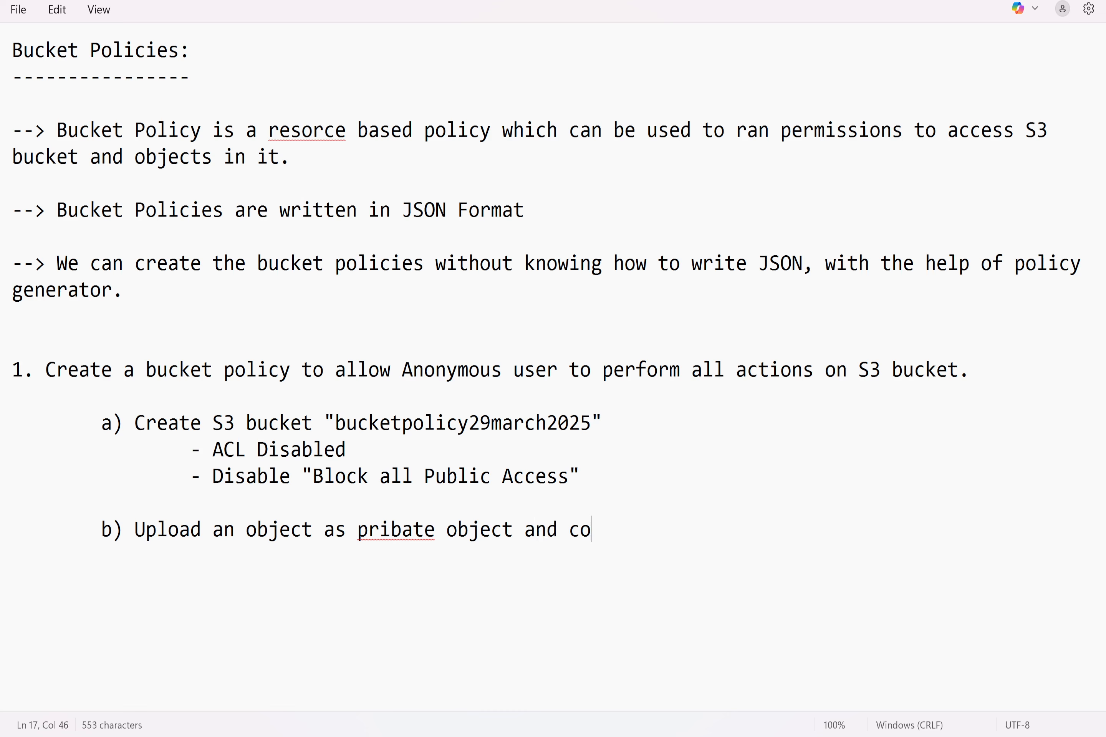
# Step: Finish item b of the notes with "confirm that the object is not accessible." and start a new line below it
pyautogui.write('e ')
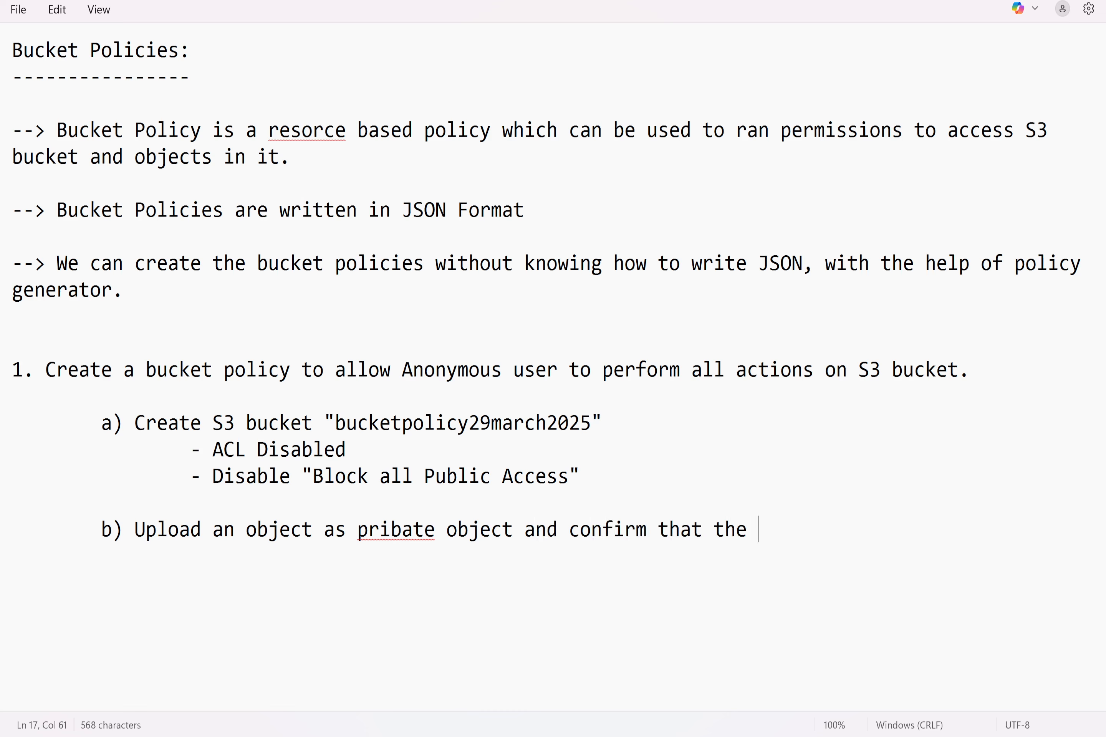
pyautogui.write('object is not accessible.')
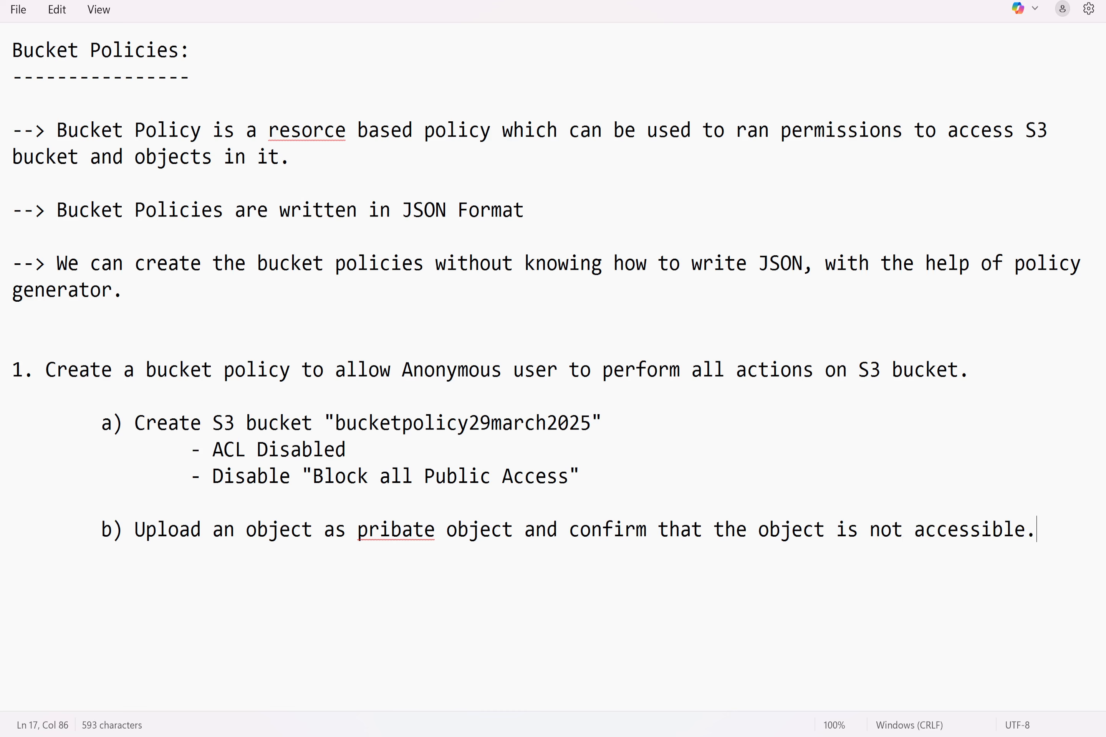
pyautogui.press('Return')
# Step: Add item c to the notes: "Create a Bucket policy to make all the objects public."
pyautogui.write('c)')
pyautogui.write('Cretae')
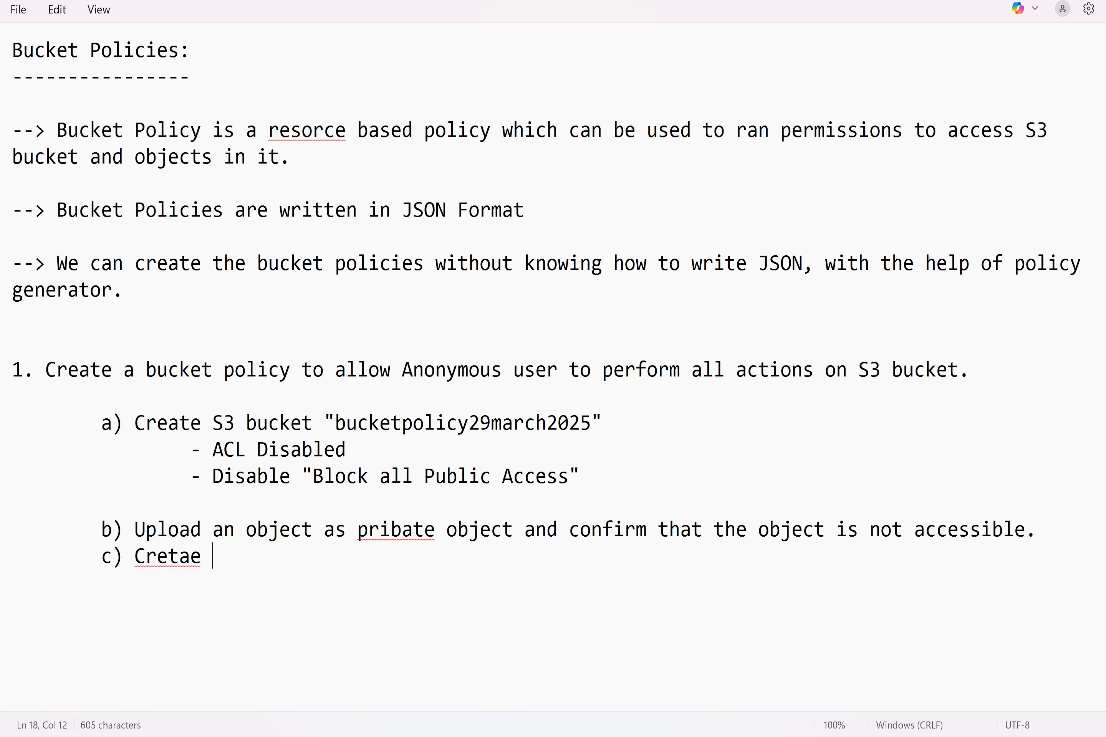
pyautogui.press('BackSpace')
pyautogui.press('BackSpace')
pyautogui.press('BackSpace')
pyautogui.write('ate a Bucket pli')
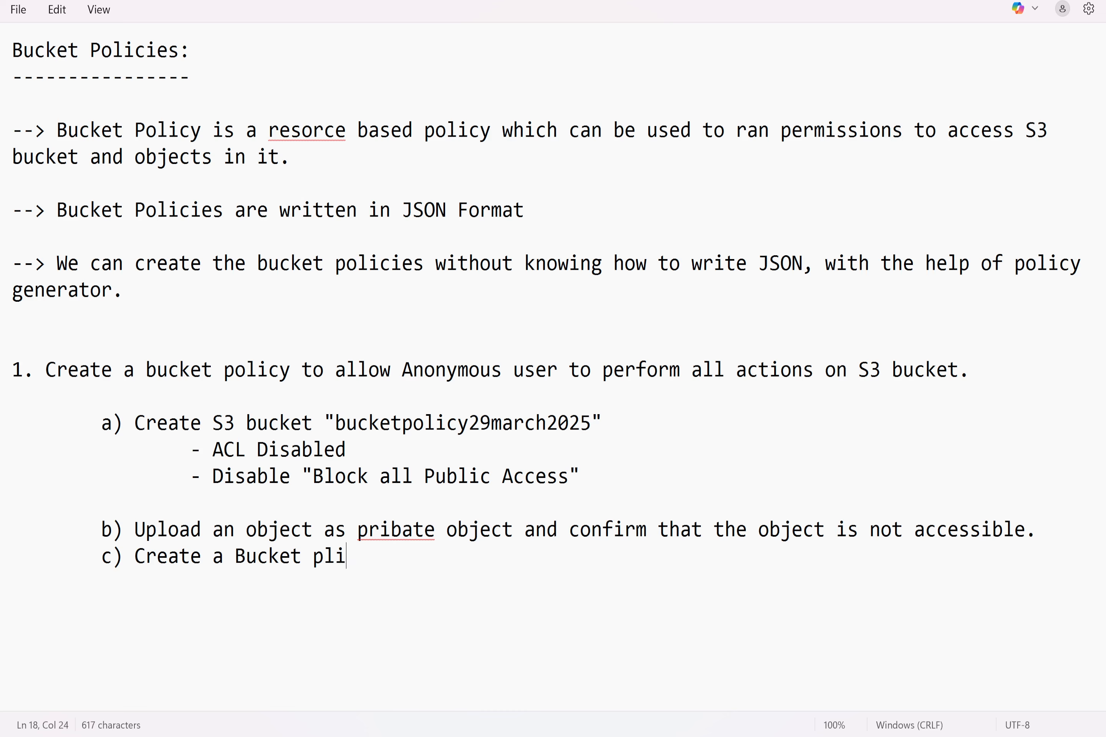
pyautogui.write('cy to make ')
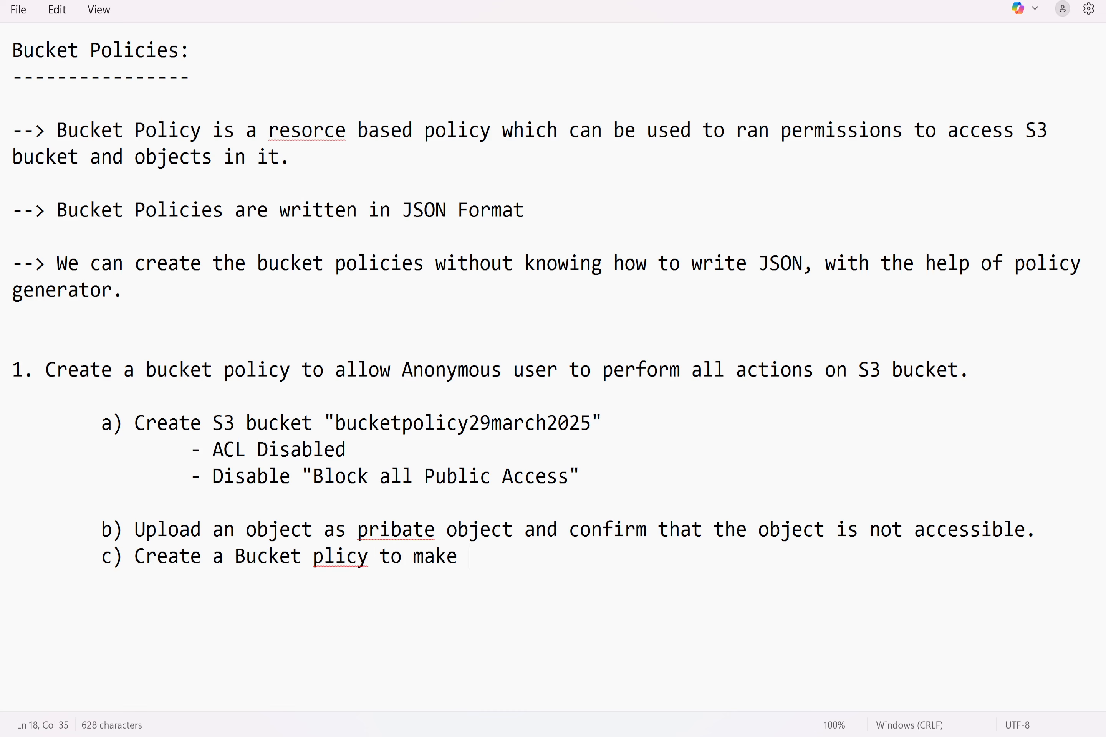
pyautogui.write('al the')
pyautogui.press('BackSpace')
pyautogui.press('BackSpace')
pyautogui.press('BackSpace')
pyautogui.press('BackSpace')
pyautogui.press('BackSpace')
pyautogui.press('BackSpace')
pyautogui.press('BackSpace')
pyautogui.press('BackSpace')
pyautogui.press('BackSpace')
pyautogui.press('BackSpace')
pyautogui.press('BackSpace')
pyautogui.press('BackSpace')
pyautogui.press('BackSpace')
pyautogui.press('BackSpace')
pyautogui.press('BackSpace')
pyautogui.press('BackSpace')
pyautogui.press('BackSpace')
pyautogui.press('BackSpace')
pyautogui.press('BackSpace')
pyautogui.write('o')
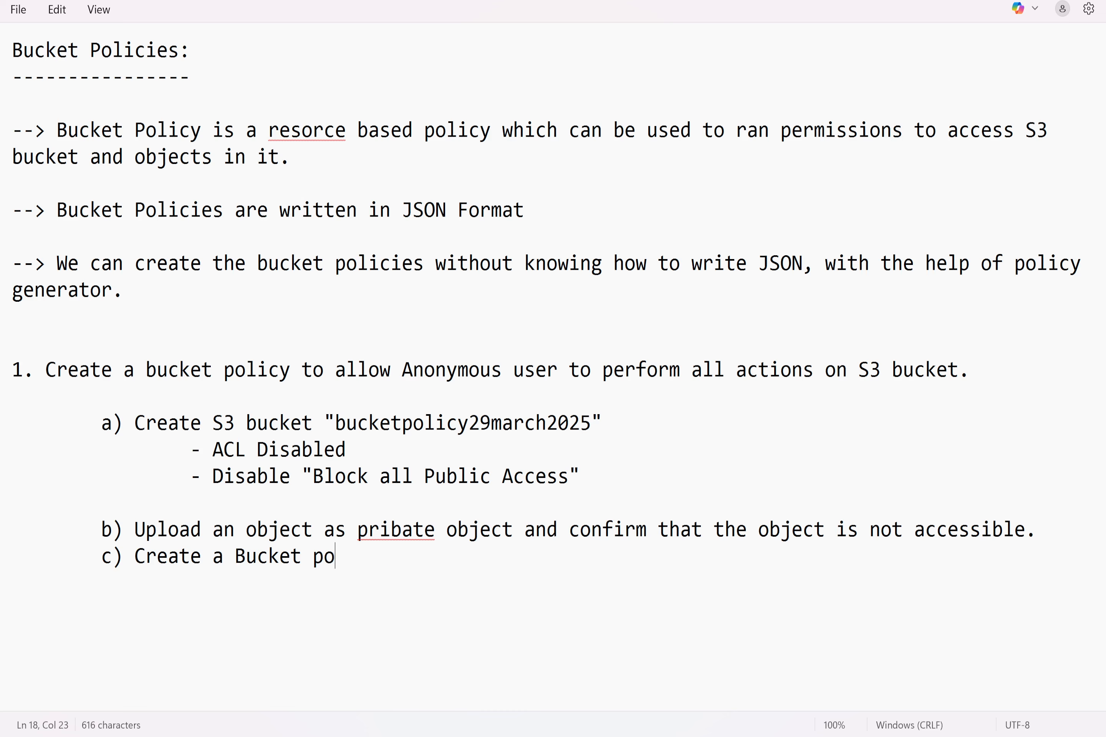
pyautogui.write('licy to make all th')
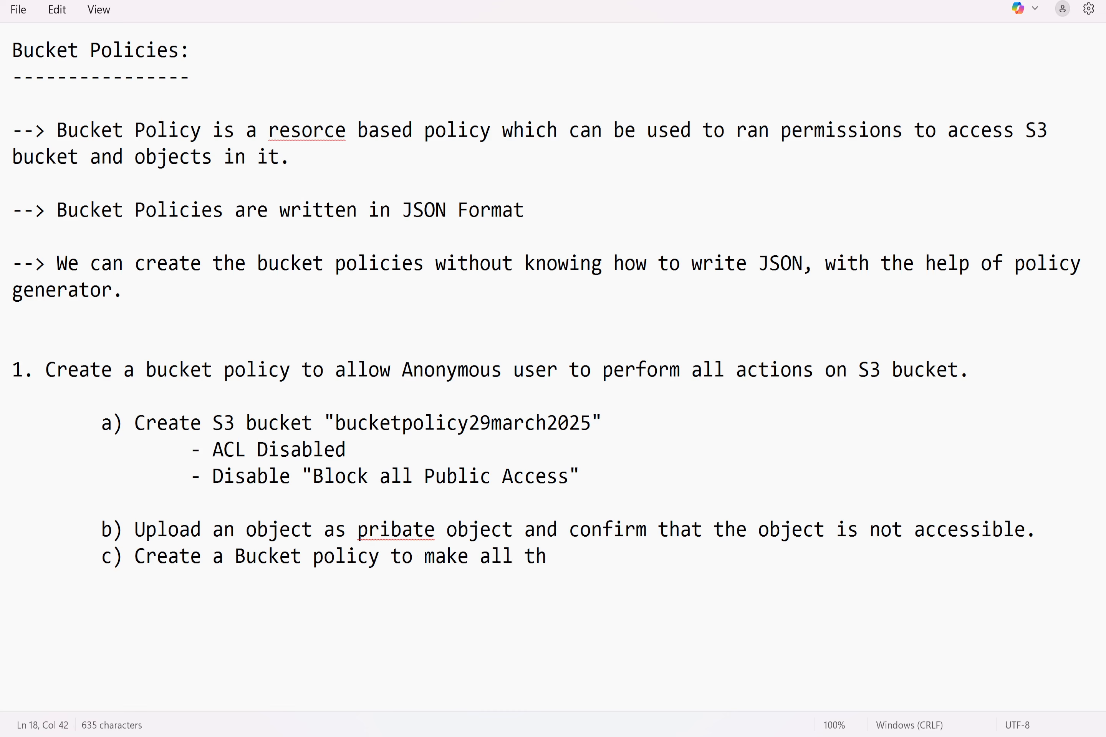
pyautogui.write('e objects pu')
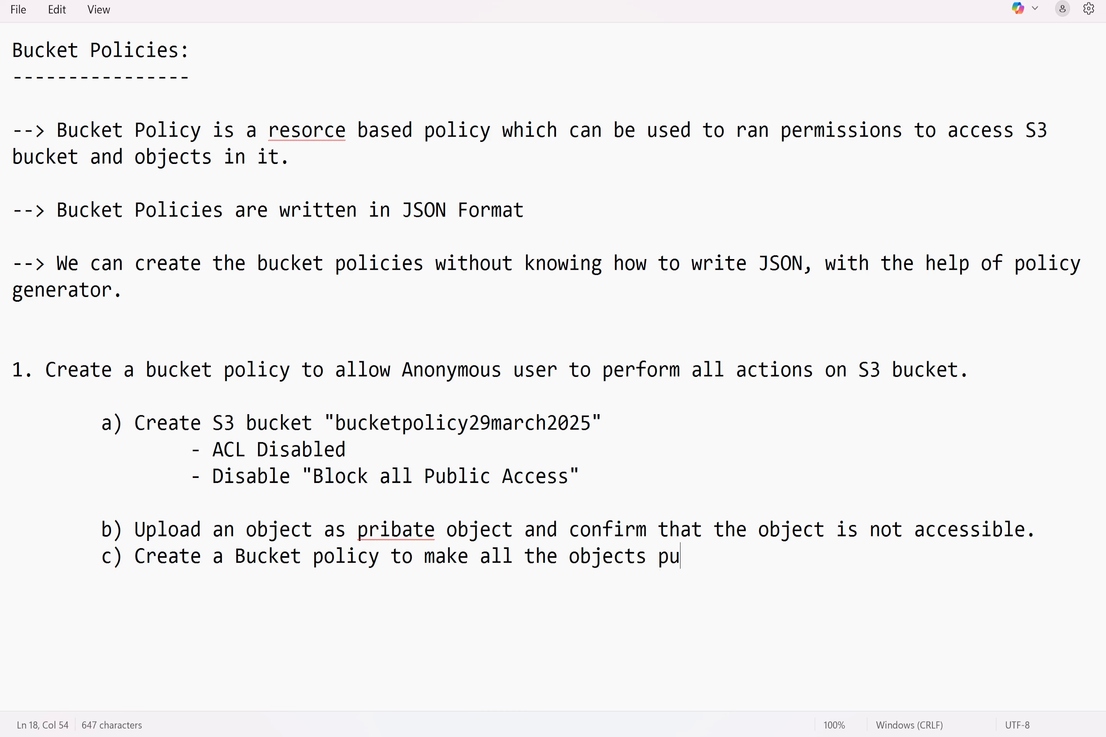
pyautogui.write('blic.')
# Step: Below a few blank lines, add item 2, "Access the object url and confirm that the object are public.", followed by blank lines
pyautogui.press('Return')
pyautogui.press('Return')
pyautogui.press('Return')
pyautogui.press('Return')
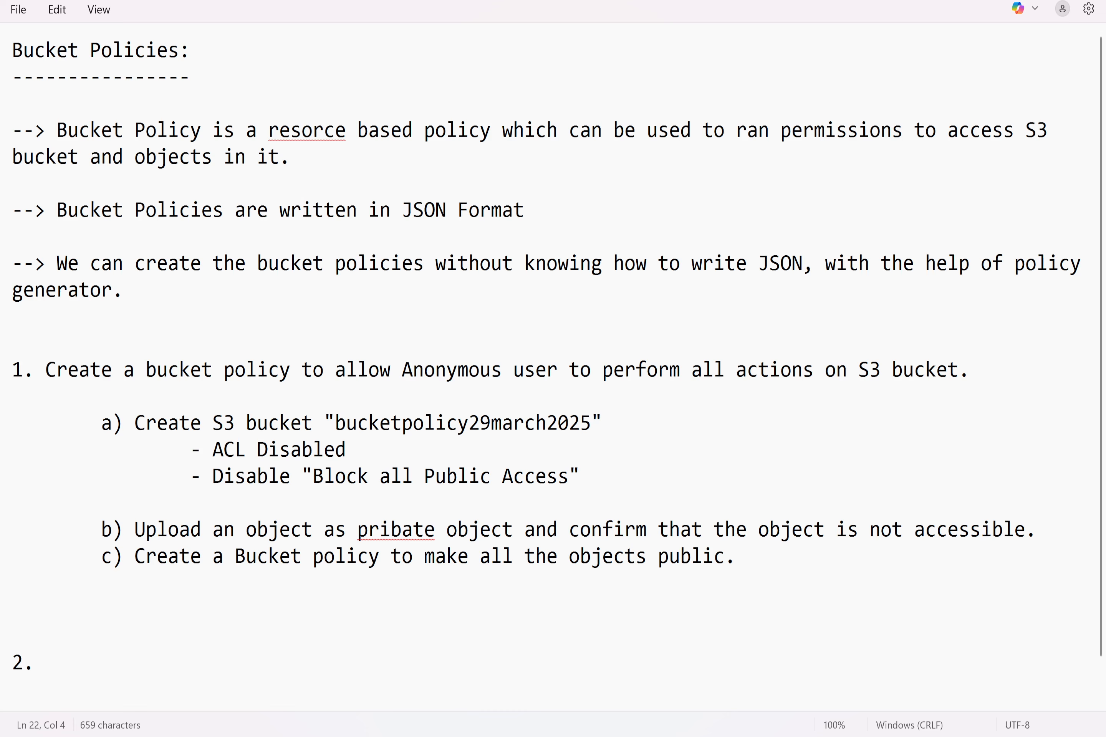
pyautogui.write('2. Access ')
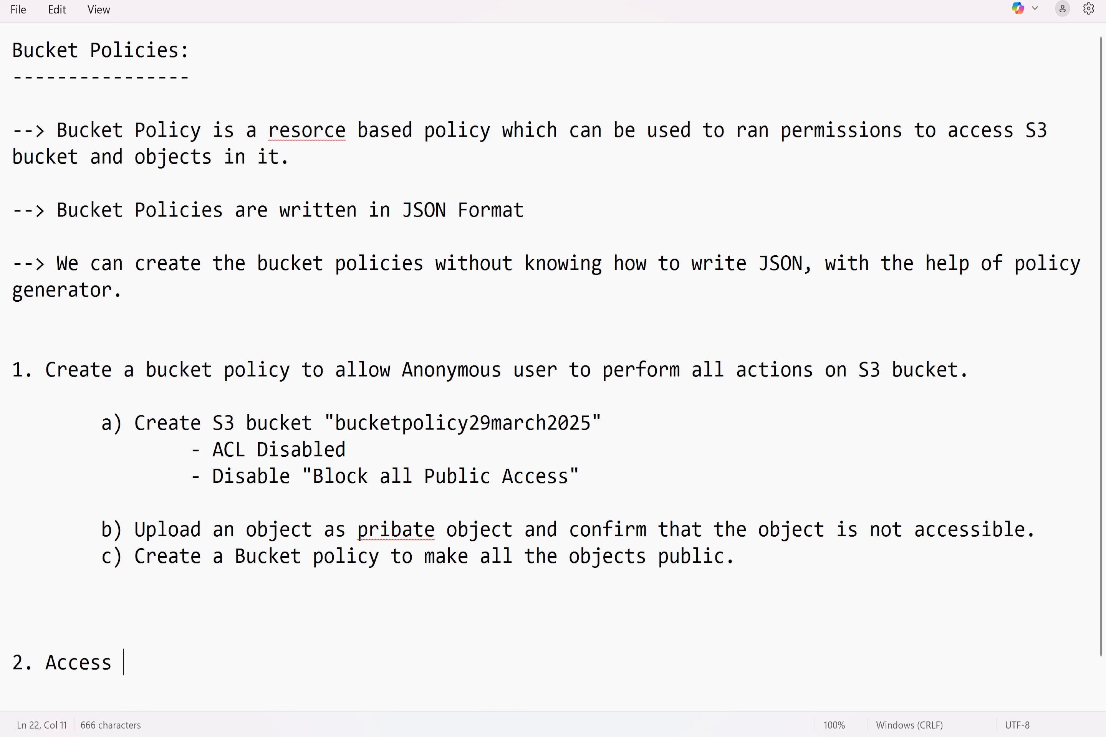
pyautogui.write('the object u')
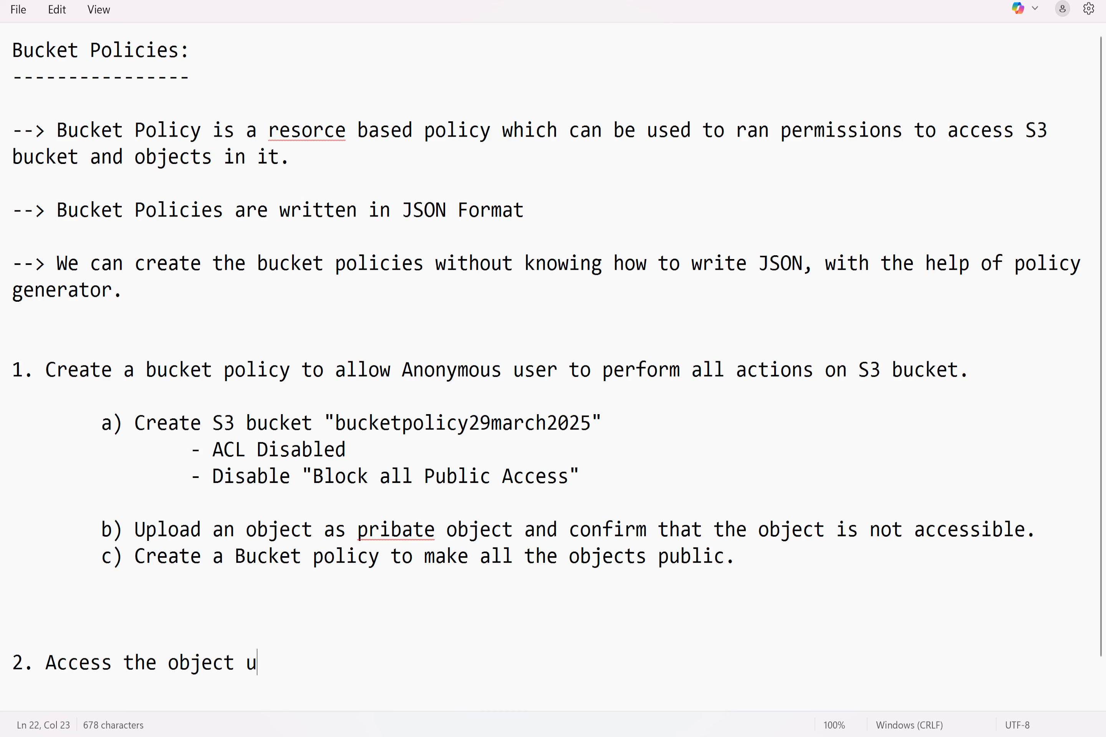
pyautogui.write('rl and confirm')
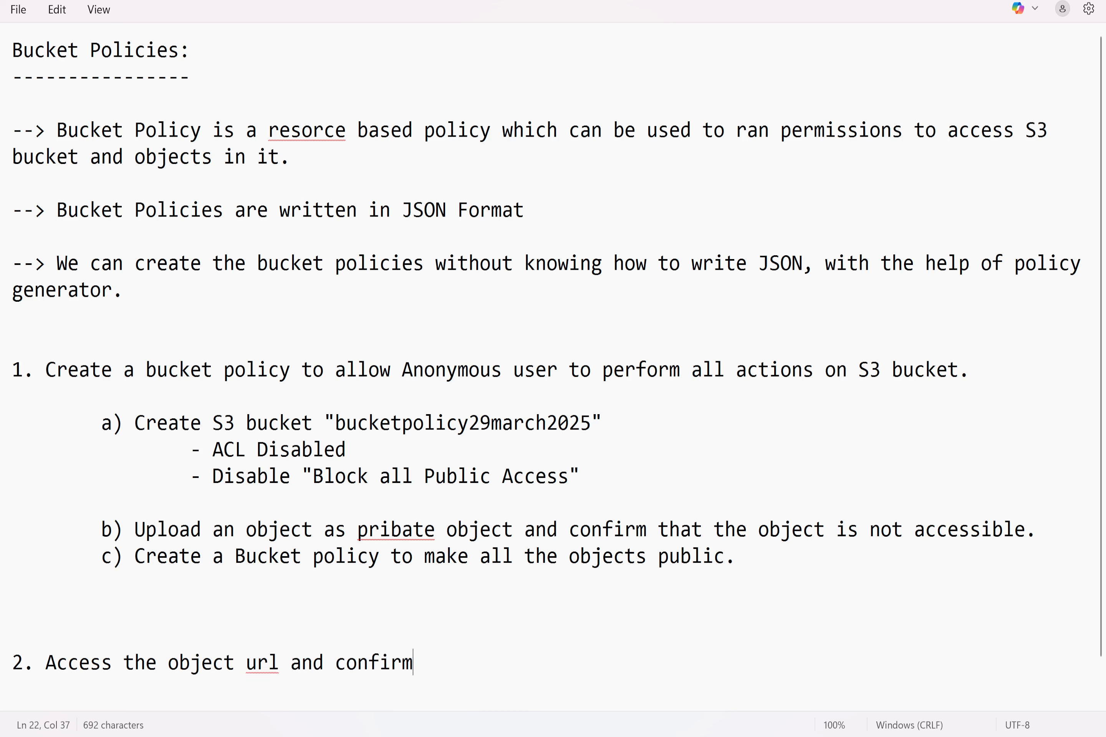
pyautogui.write(' that the object')
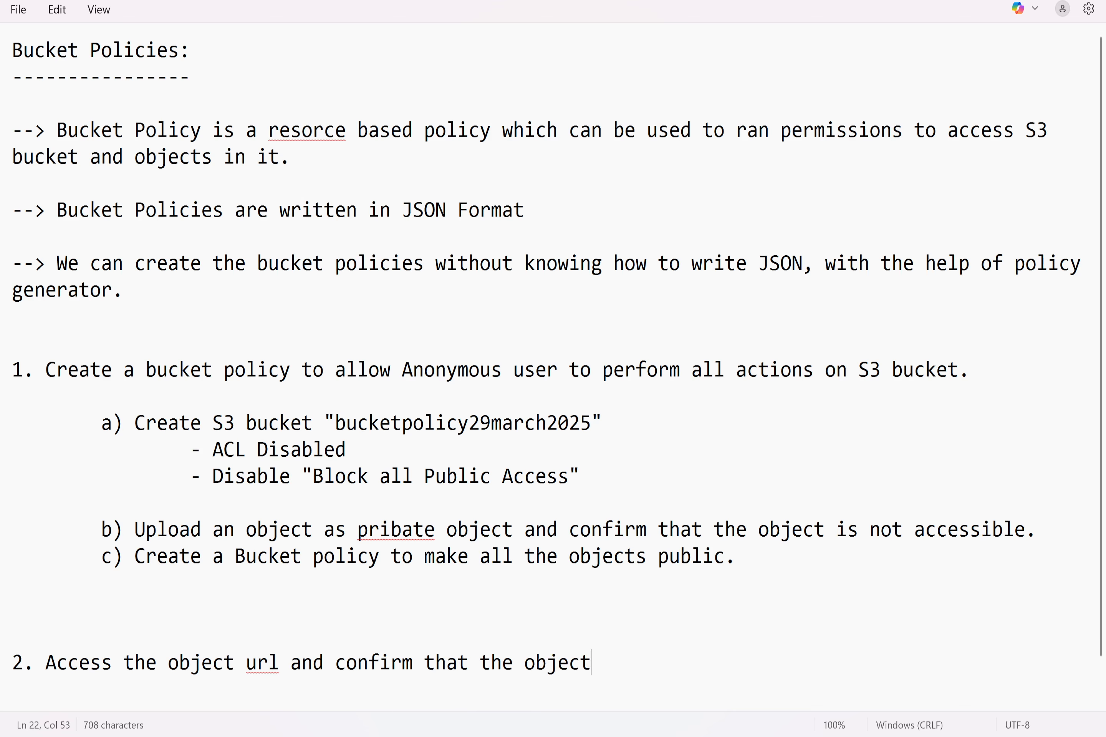
pyautogui.write(' are public.')
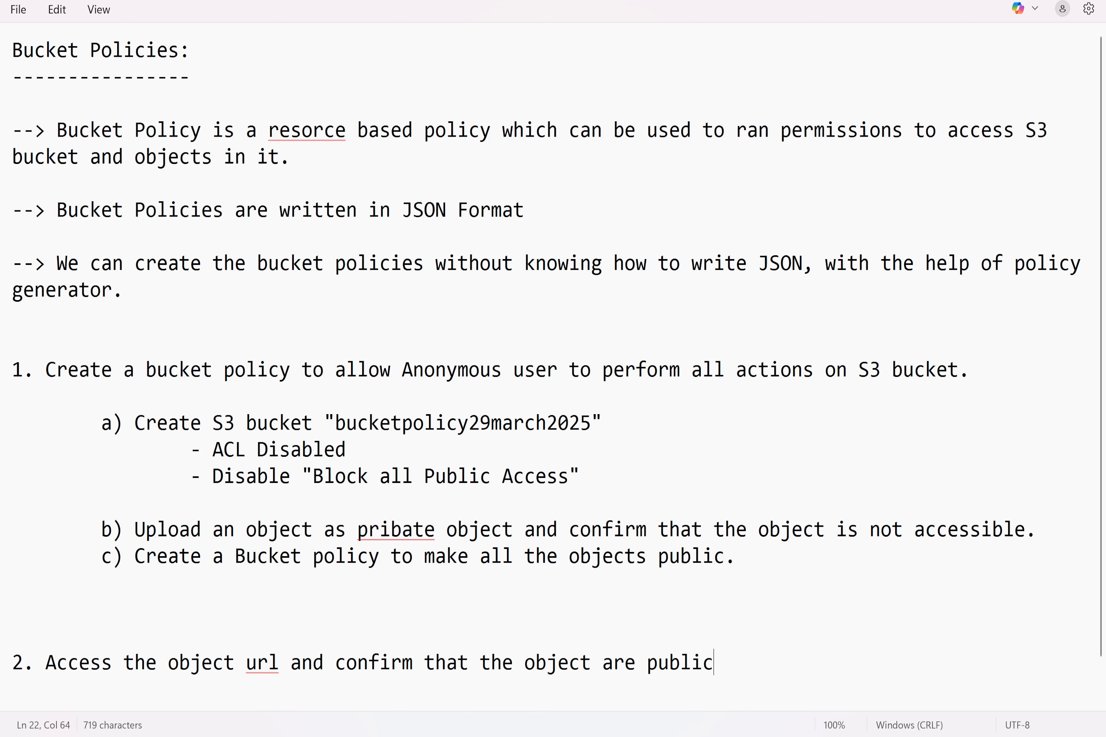
pyautogui.press('Return')
pyautogui.press('Return')
pyautogui.press('Return')
pyautogui.press('Return')
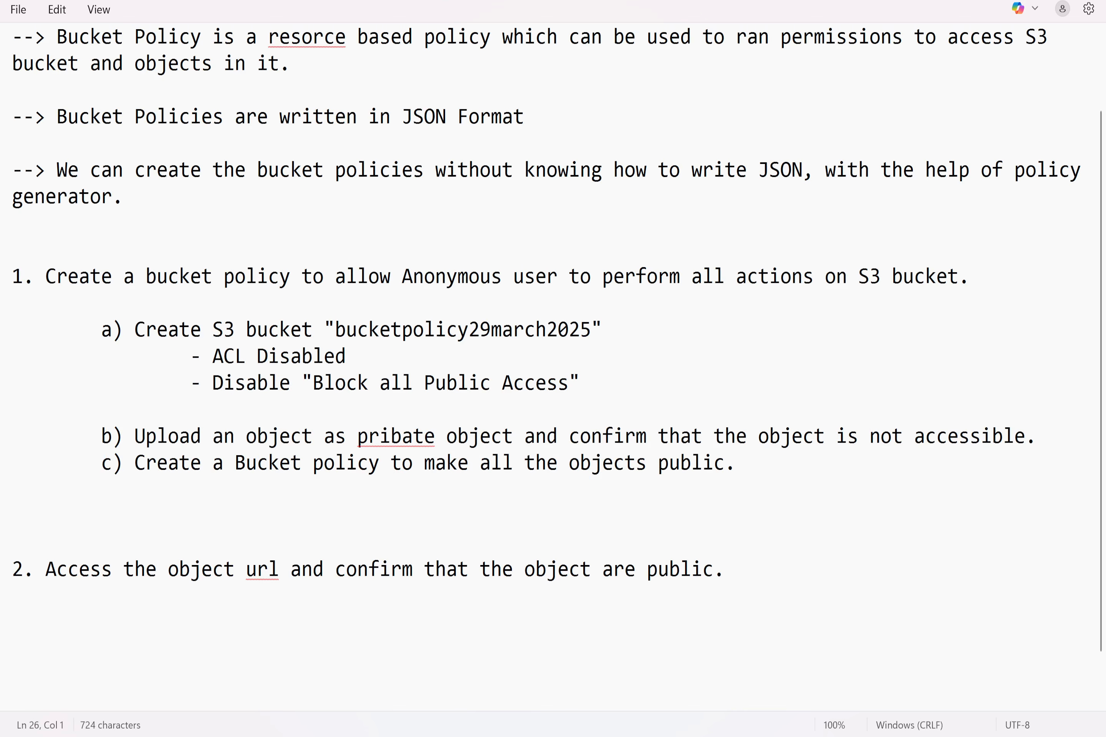
# Step: Switch to the AWS console in the browser and change the region to N. Virginia (us-east-1)
pyautogui.hotkey('alt', 'Tab')
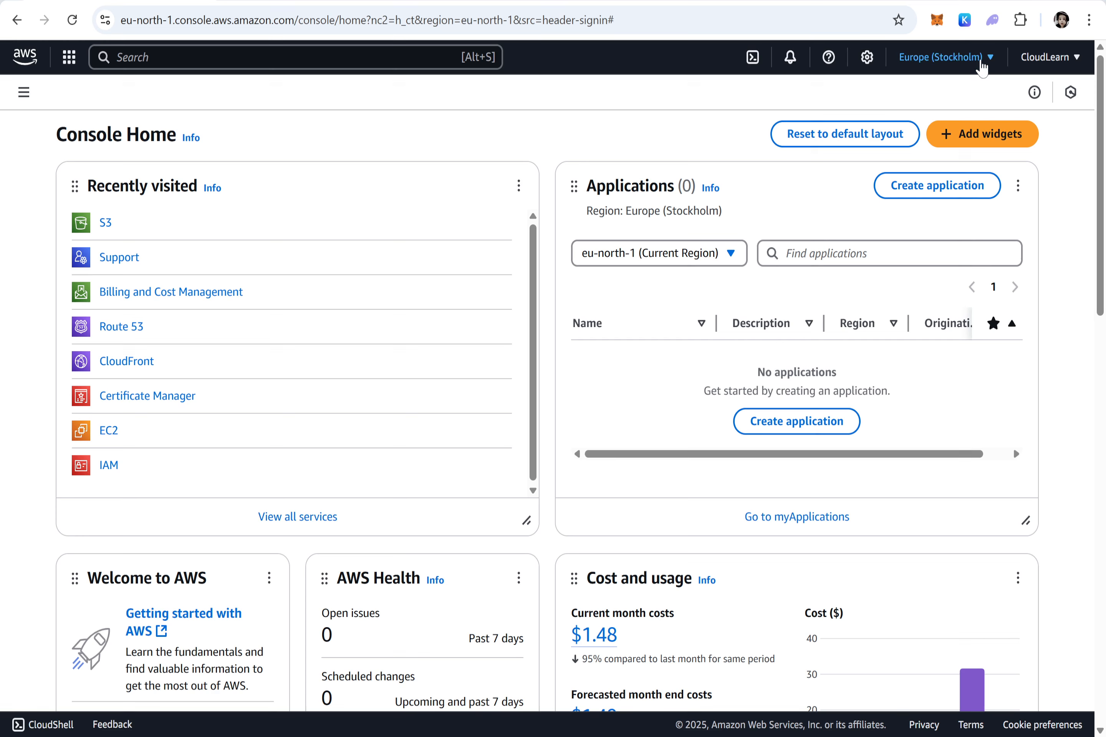
pyautogui.click(980, 61)
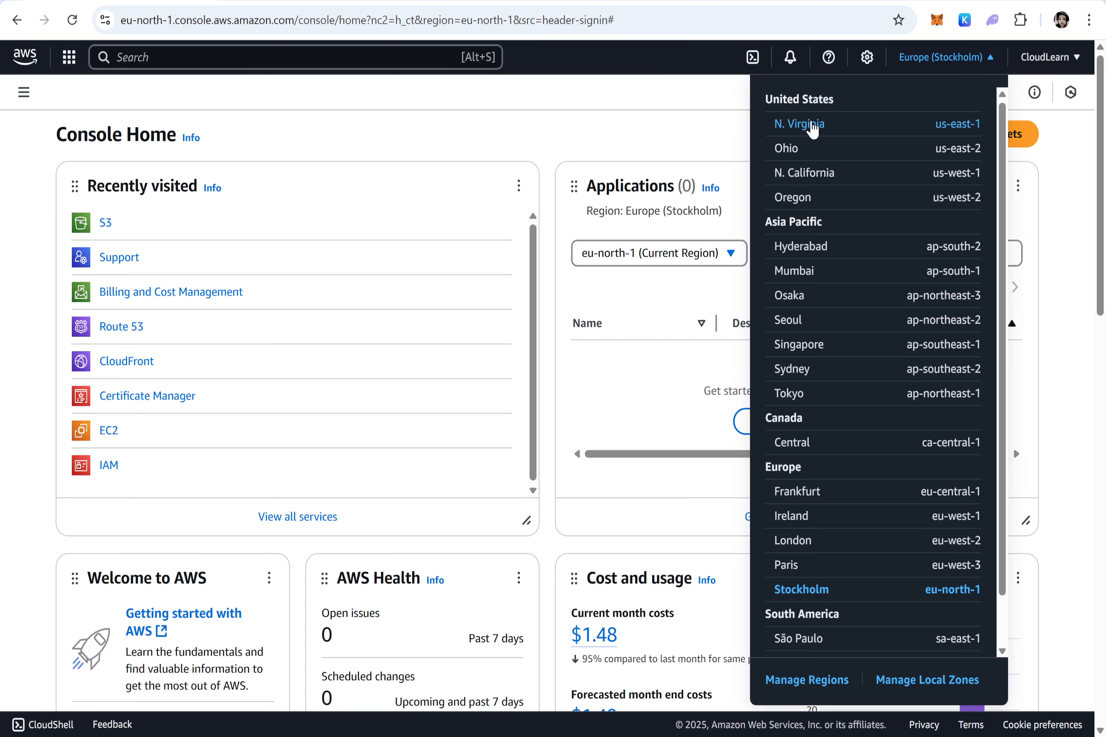
pyautogui.click(811, 126)
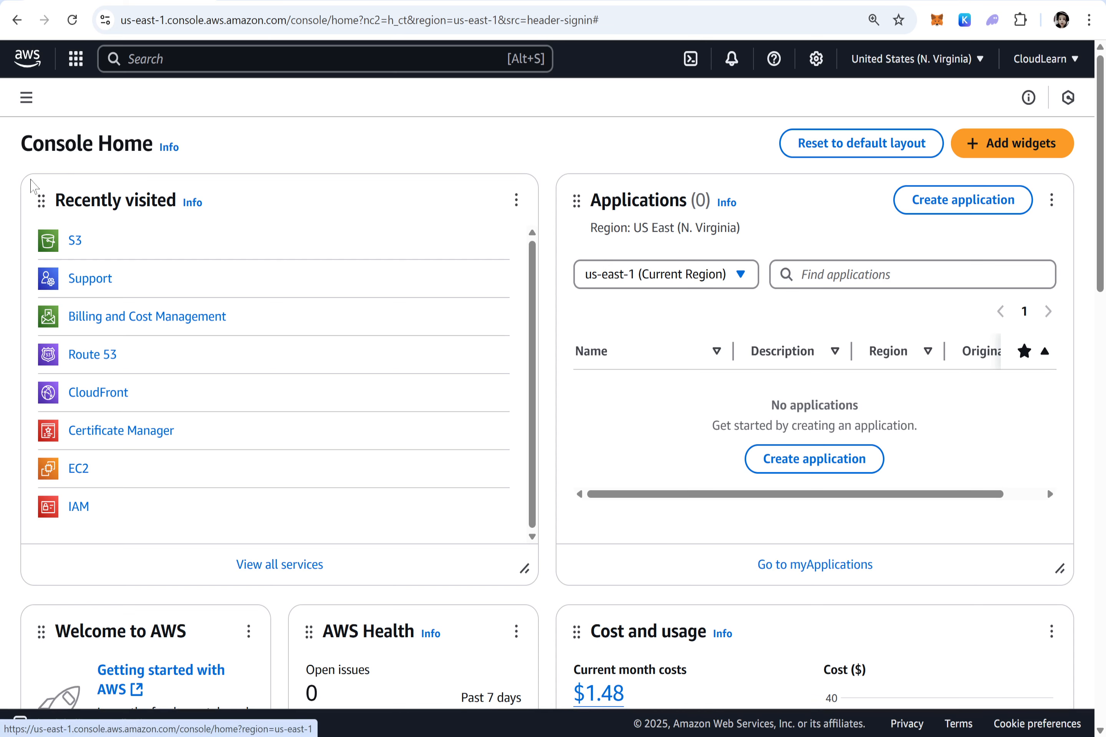
# Step: Begin creating an S3 bucket and name it bucketpolicy29march2025, copying the name from the notes
pyautogui.click(74, 246)
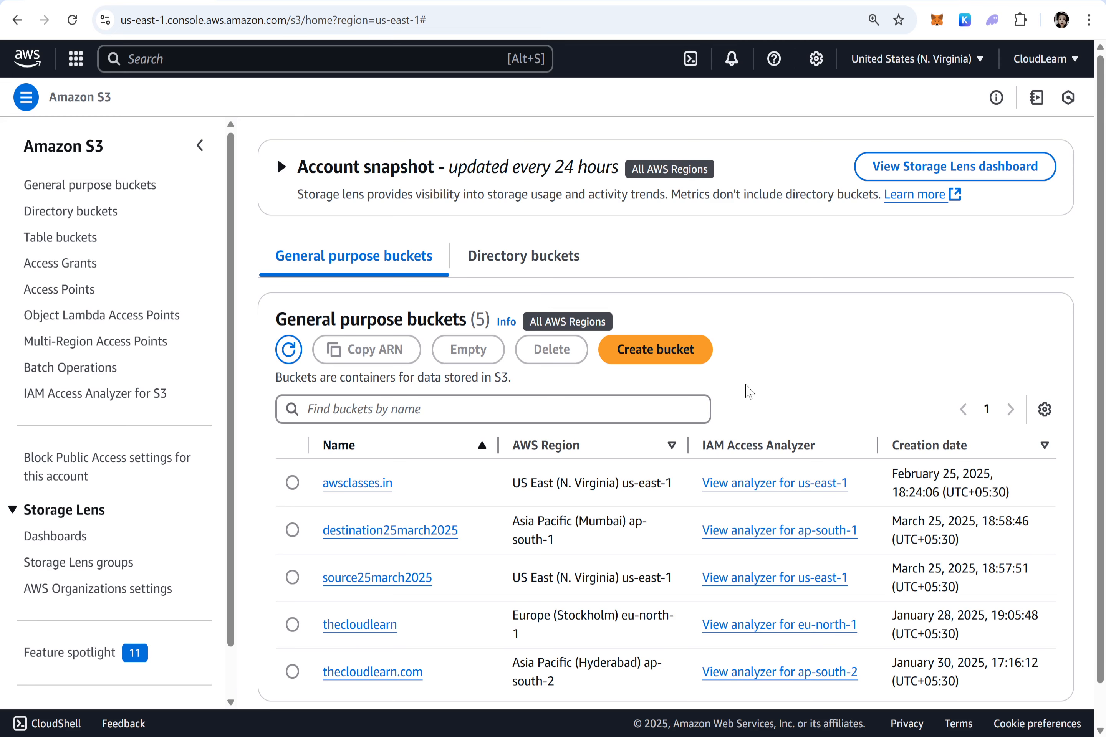
pyautogui.click(672, 350)
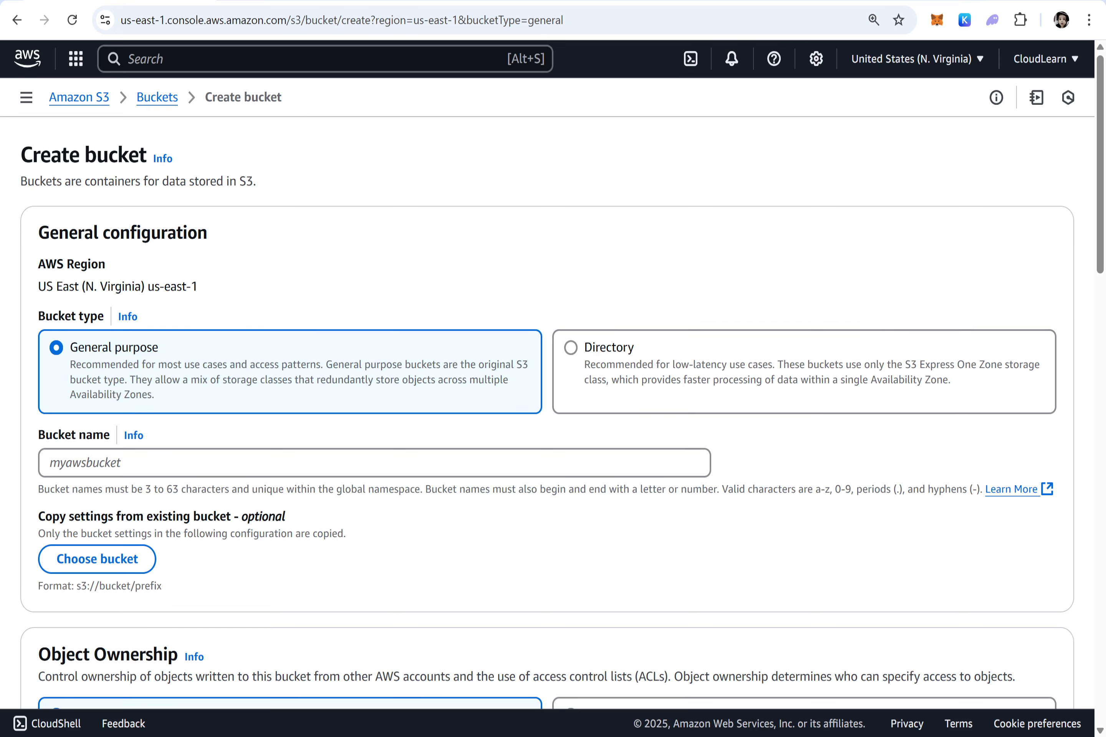
pyautogui.hotkey('alt', 'Tab')
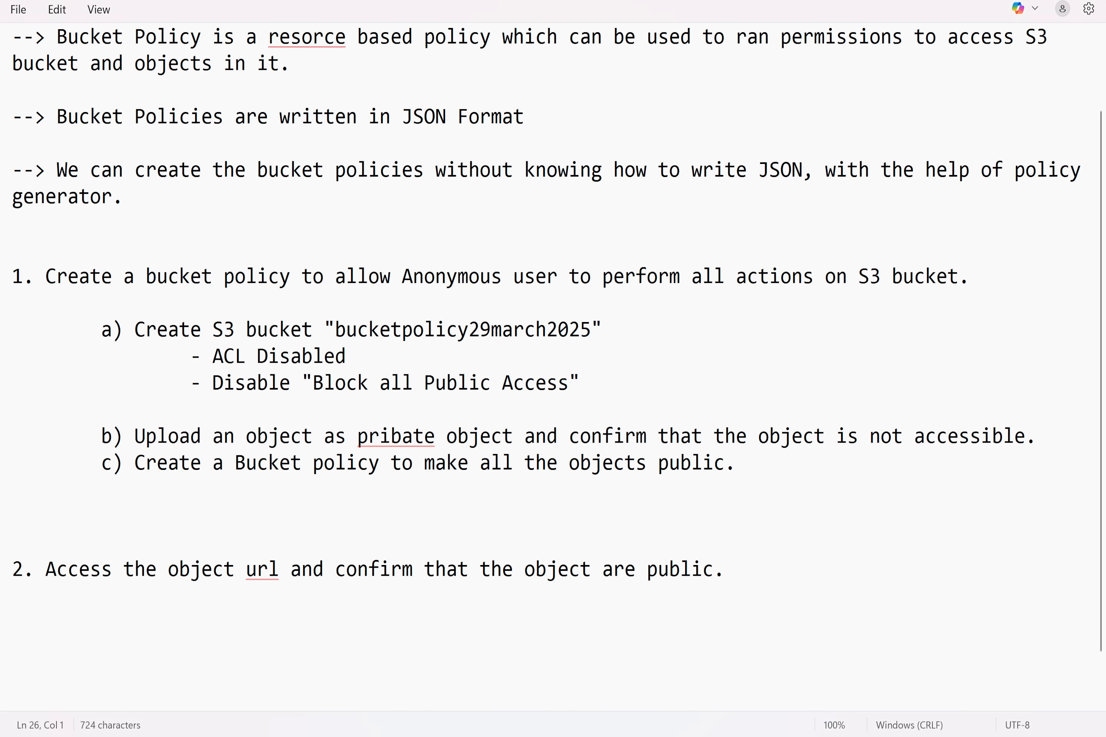
pyautogui.moveTo(591, 330); pyautogui.dragTo(336, 330)
pyautogui.hotkey('ctrl', 'c')
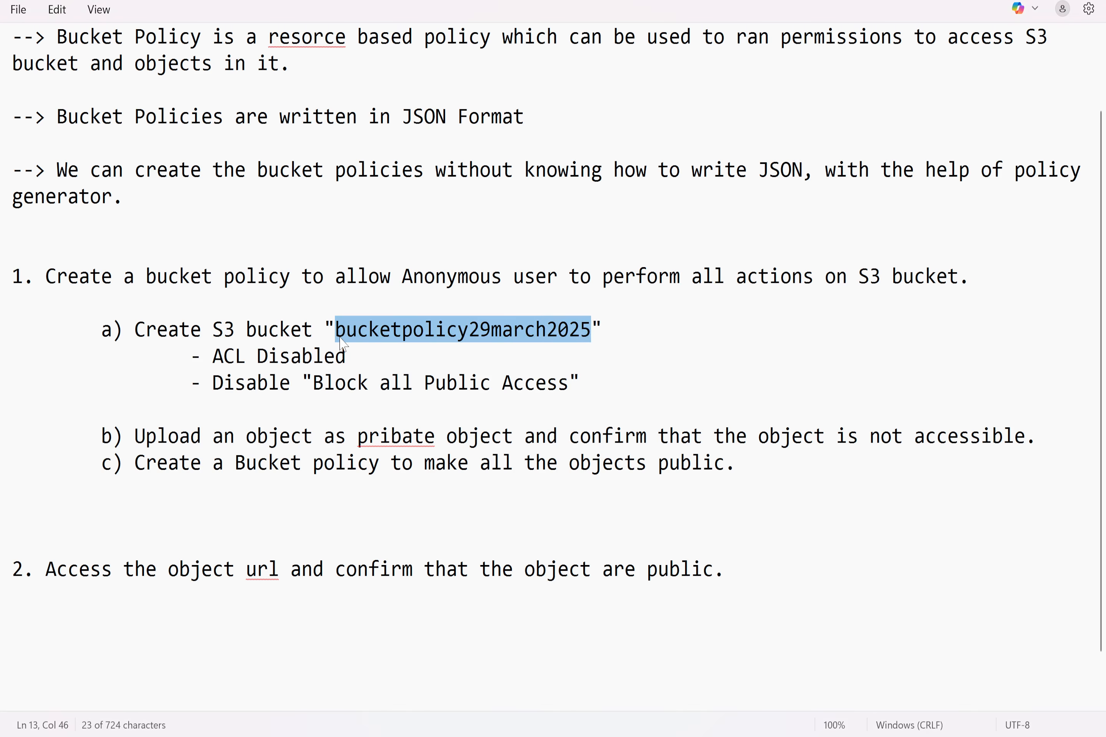
pyautogui.hotkey('alt', 'Tab')
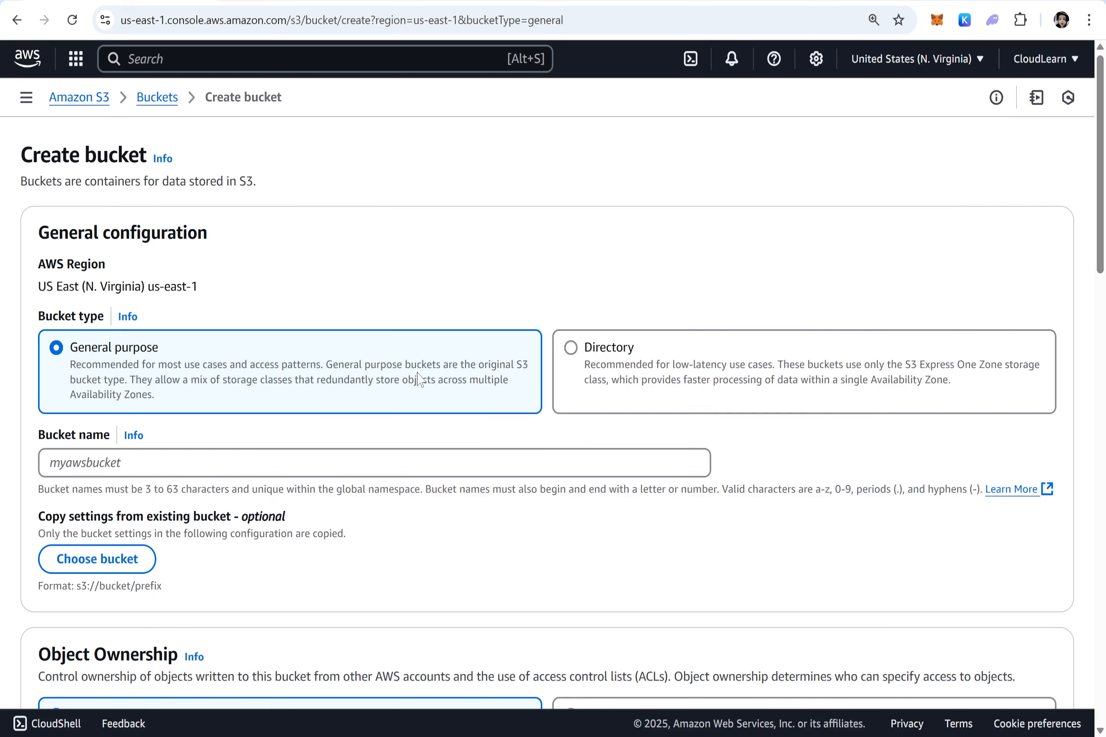
pyautogui.click(375, 463)
pyautogui.hotkey('ctrl', 'v')
# Step: Turn off Block all public access, acknowledge the public access warning, and create the bucket
pyautogui.scroll(-10, 89, 324)
pyautogui.scroll(-1, 119, 260)
pyautogui.click(48, 427)
pyautogui.scroll(-5, 52, 433)
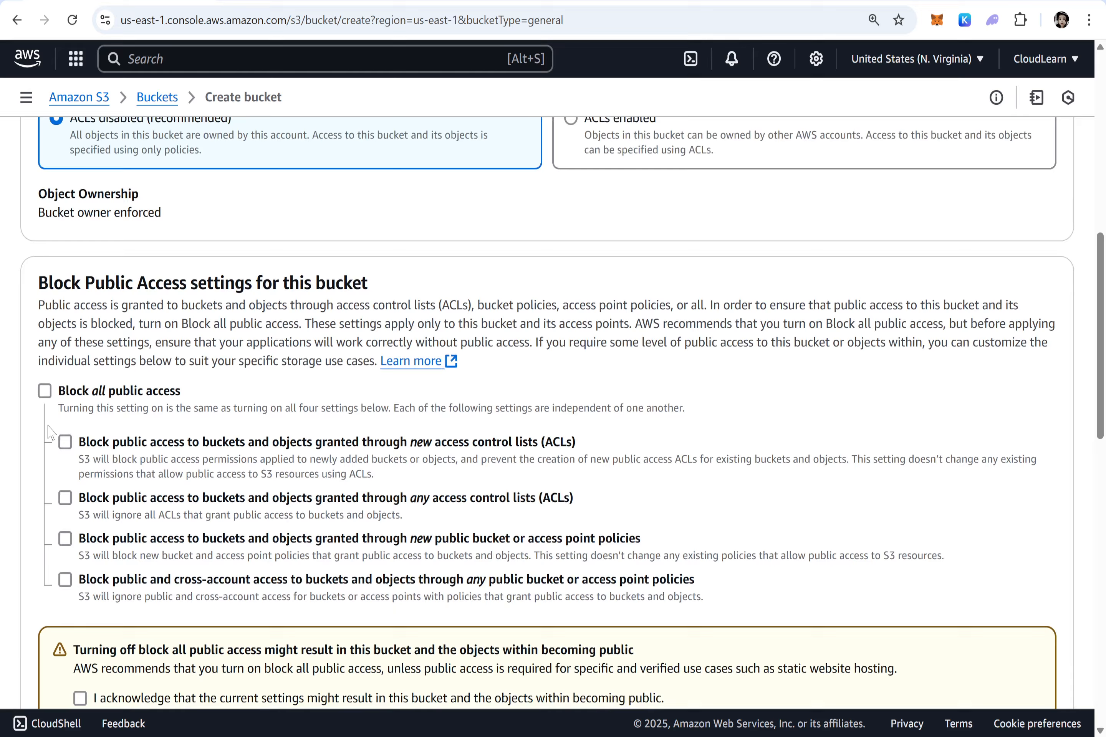
pyautogui.click(80, 455)
pyautogui.scroll(-13, 81, 458)
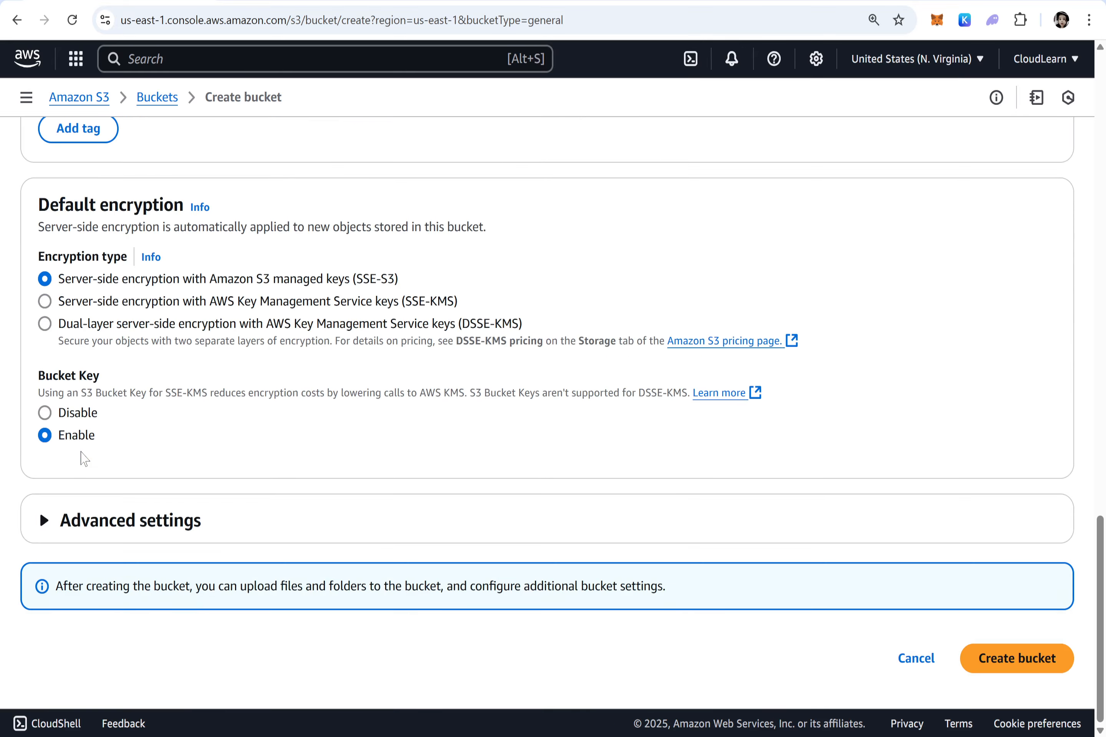
pyautogui.click(1015, 665)
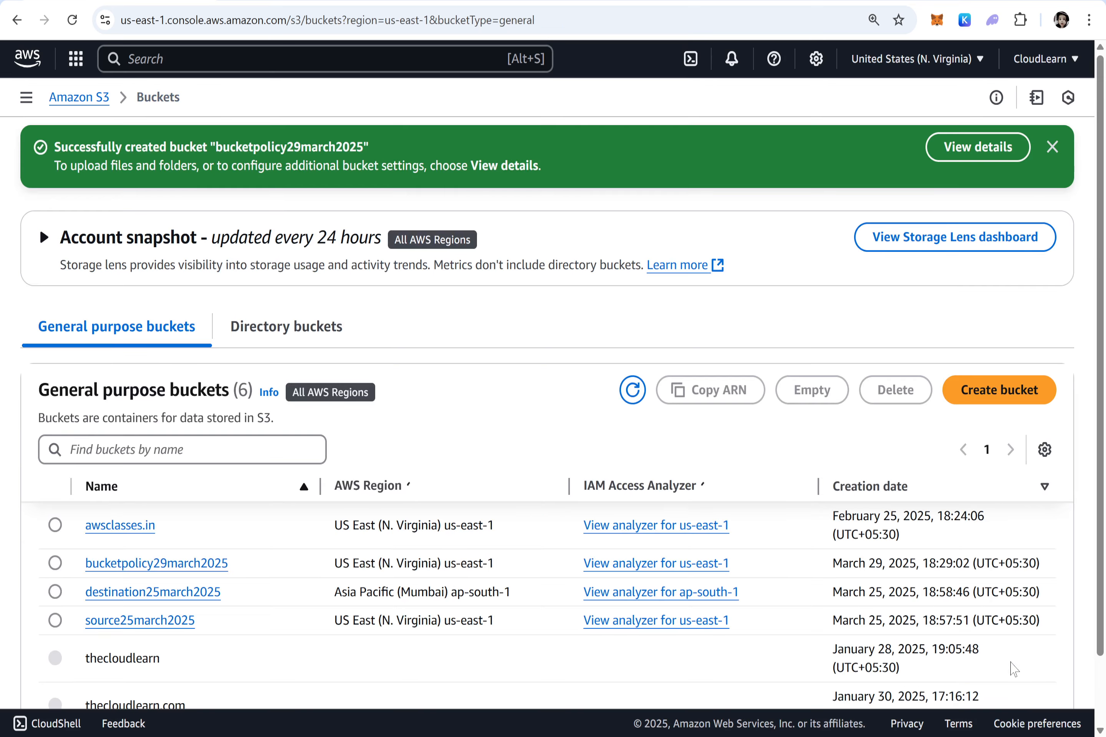
# Step: In the bucketpolicy29march2025 bucket, start an upload and add Image.jpg from the Desktop folder
pyautogui.scroll(-2, 1014, 668)
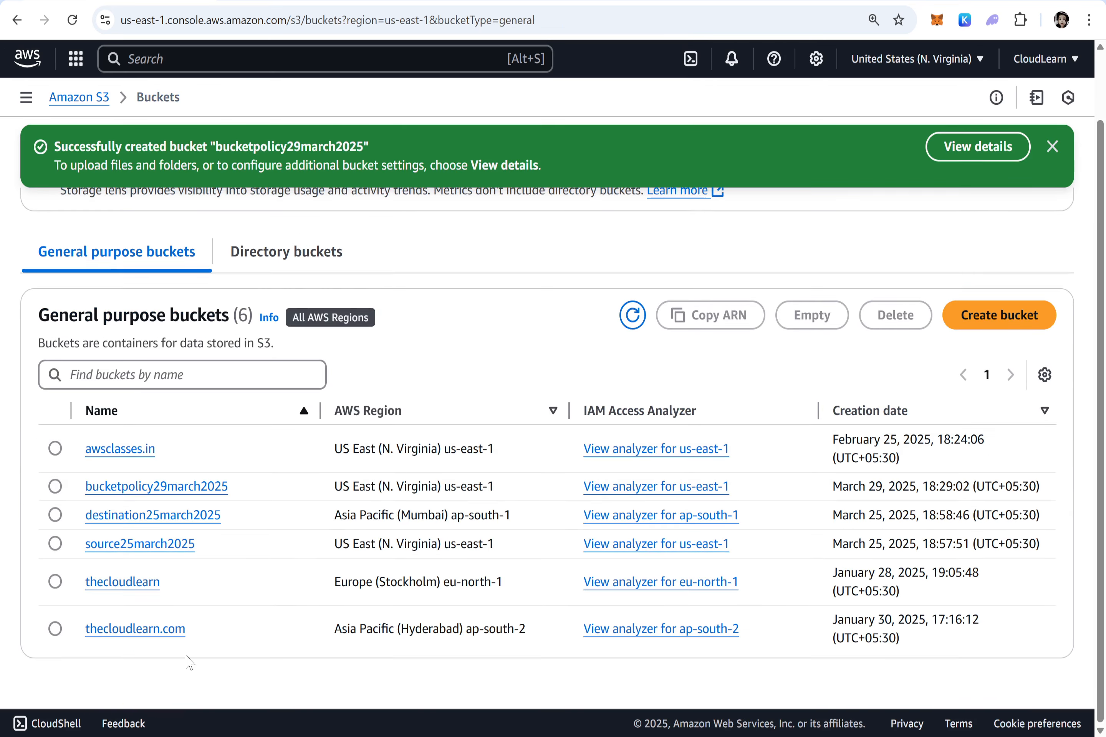
pyautogui.click(135, 487)
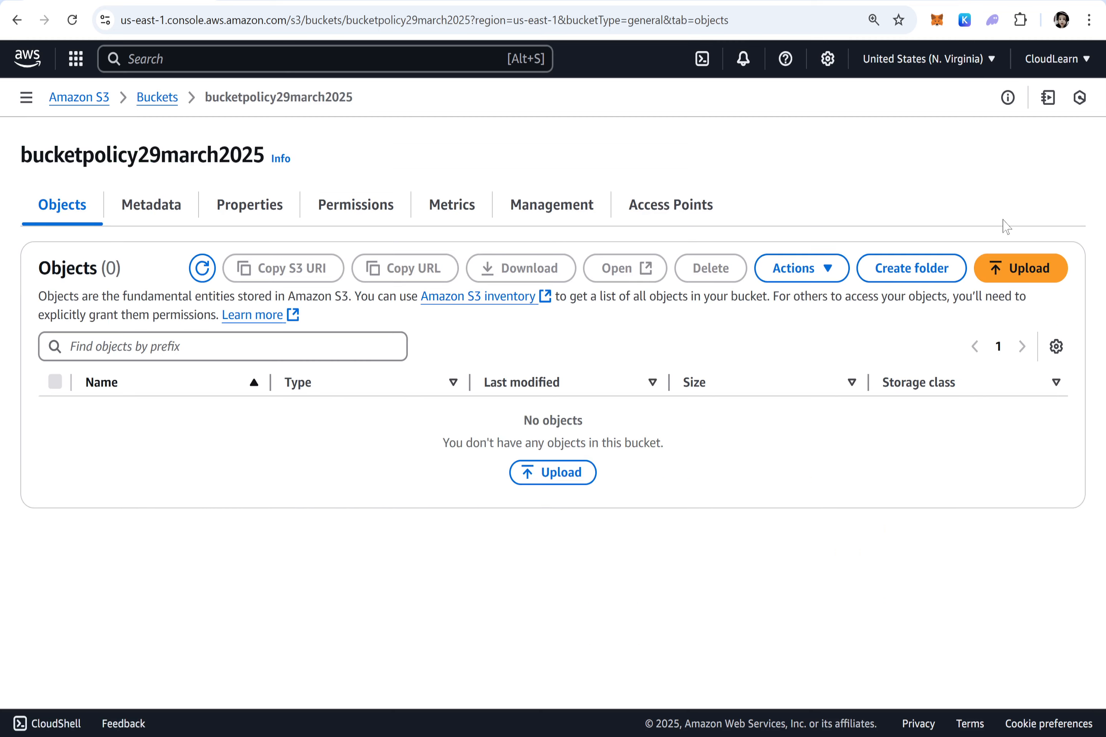
pyautogui.click(1017, 274)
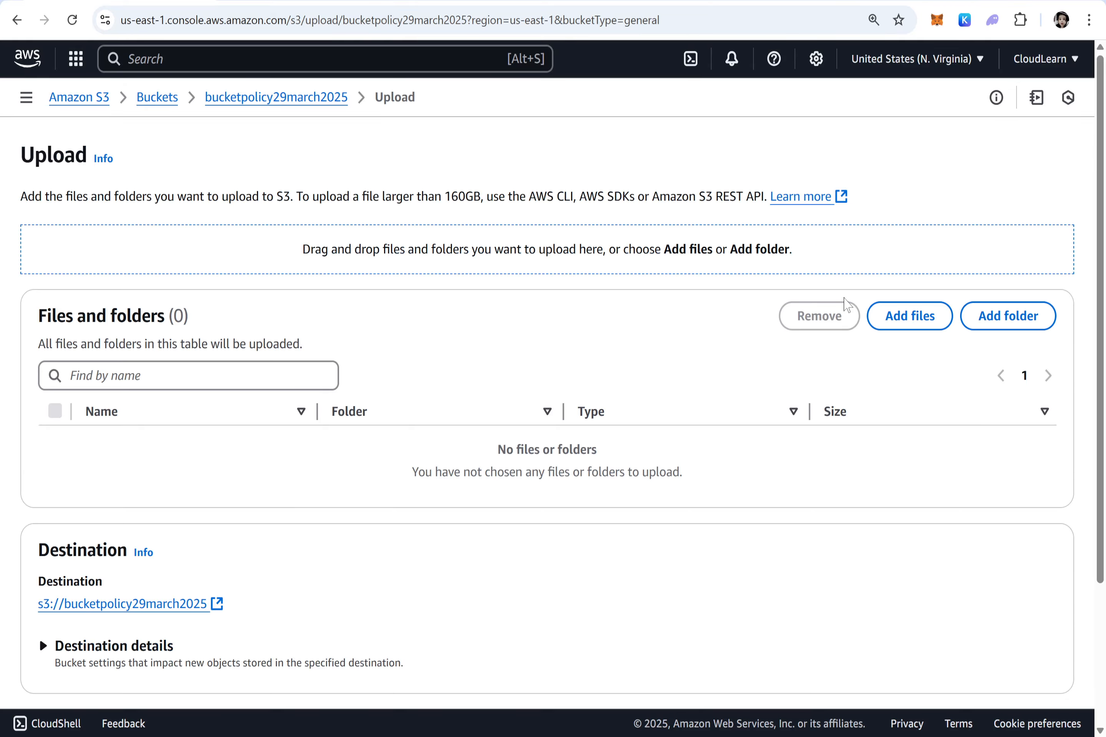
pyautogui.click(901, 319)
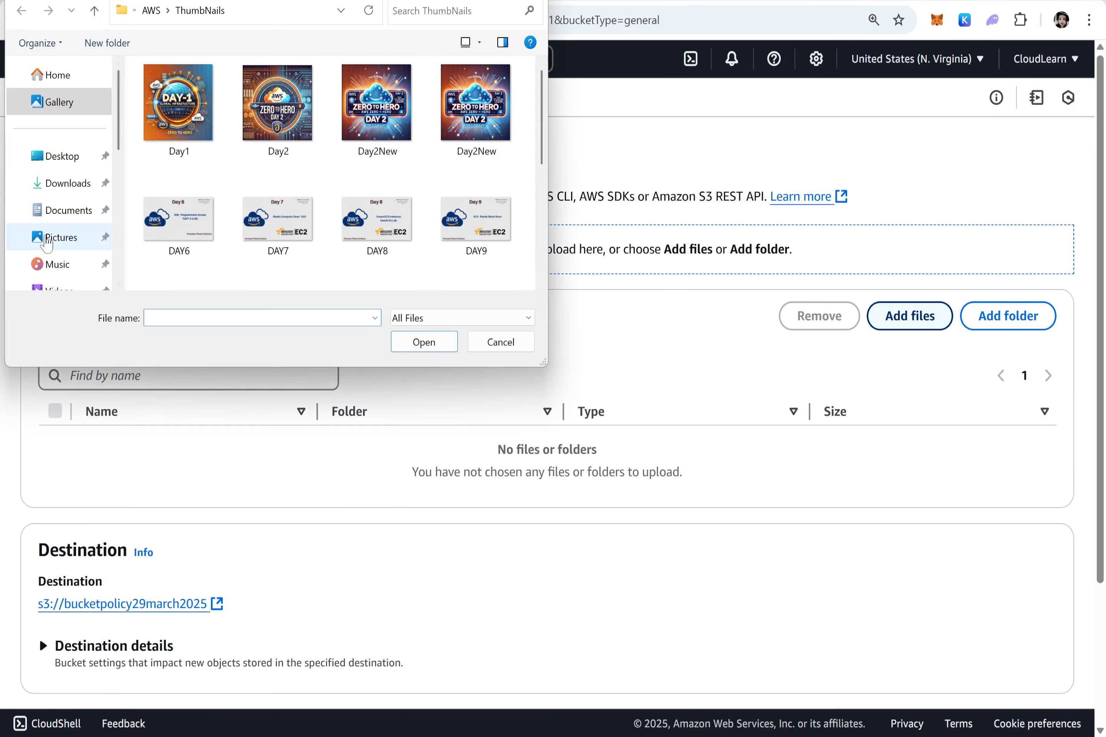
pyautogui.click(67, 184)
pyautogui.click(64, 157)
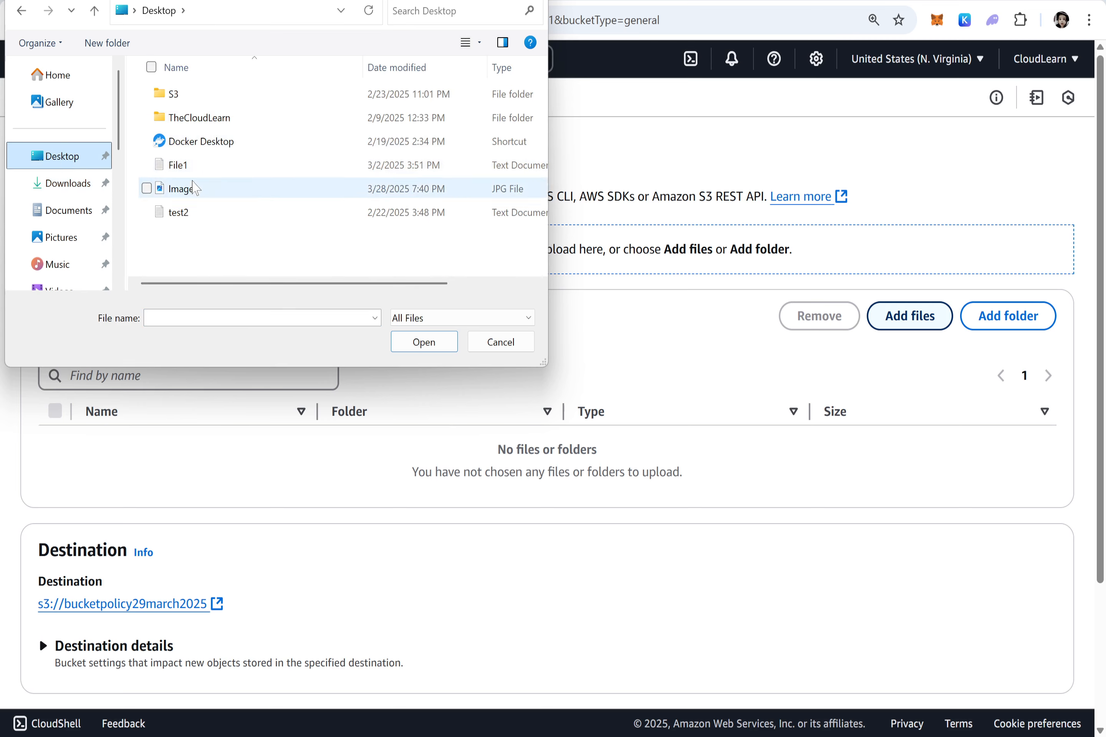
pyautogui.doubleClick(188, 199)
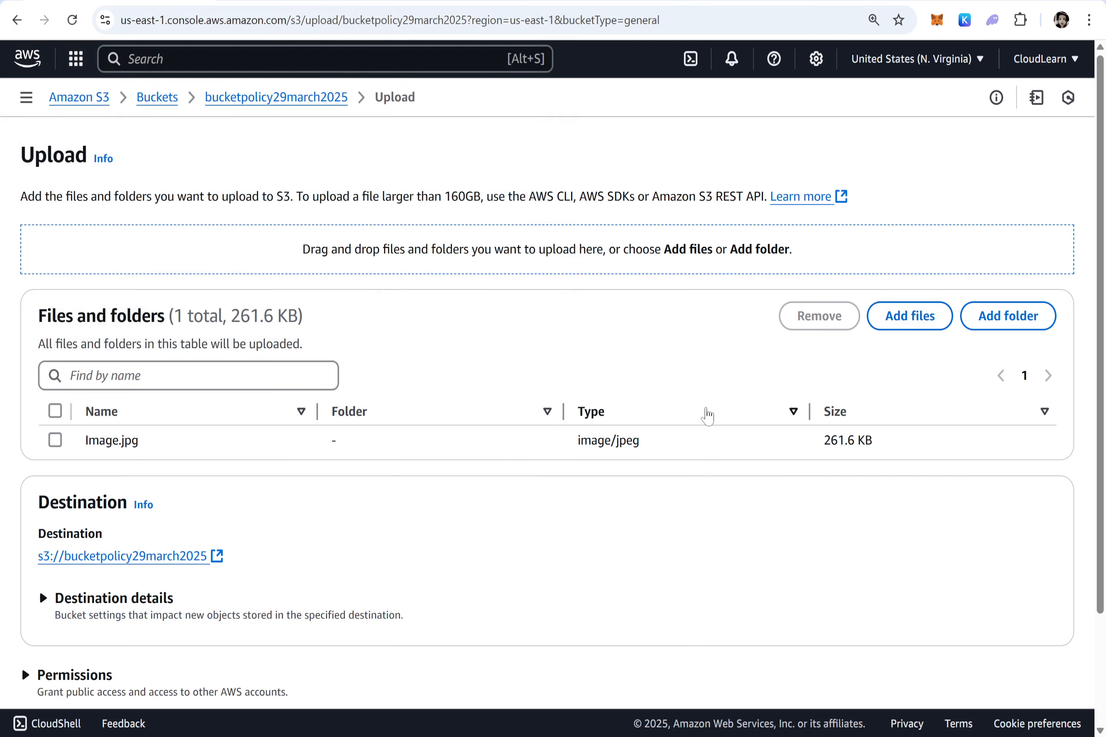
# Step: Upload Image.jpg with the default settings and close the upload status to return to the bucket's objects
pyautogui.scroll(-3, 785, 373)
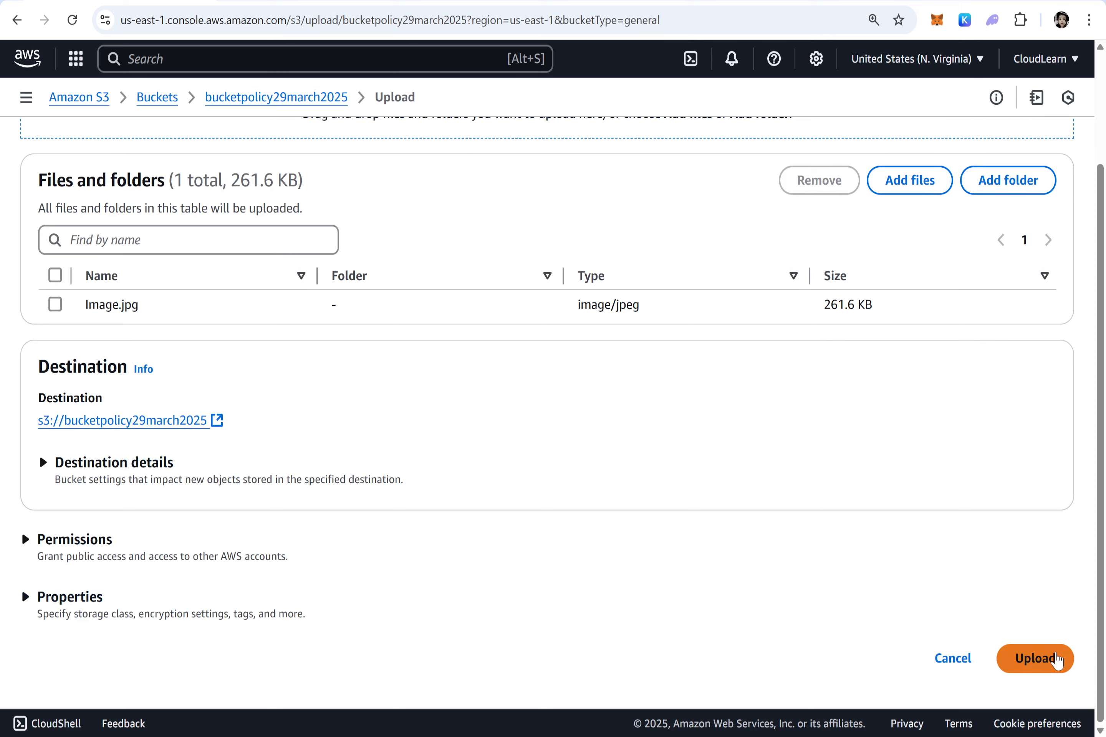
pyautogui.click(1043, 662)
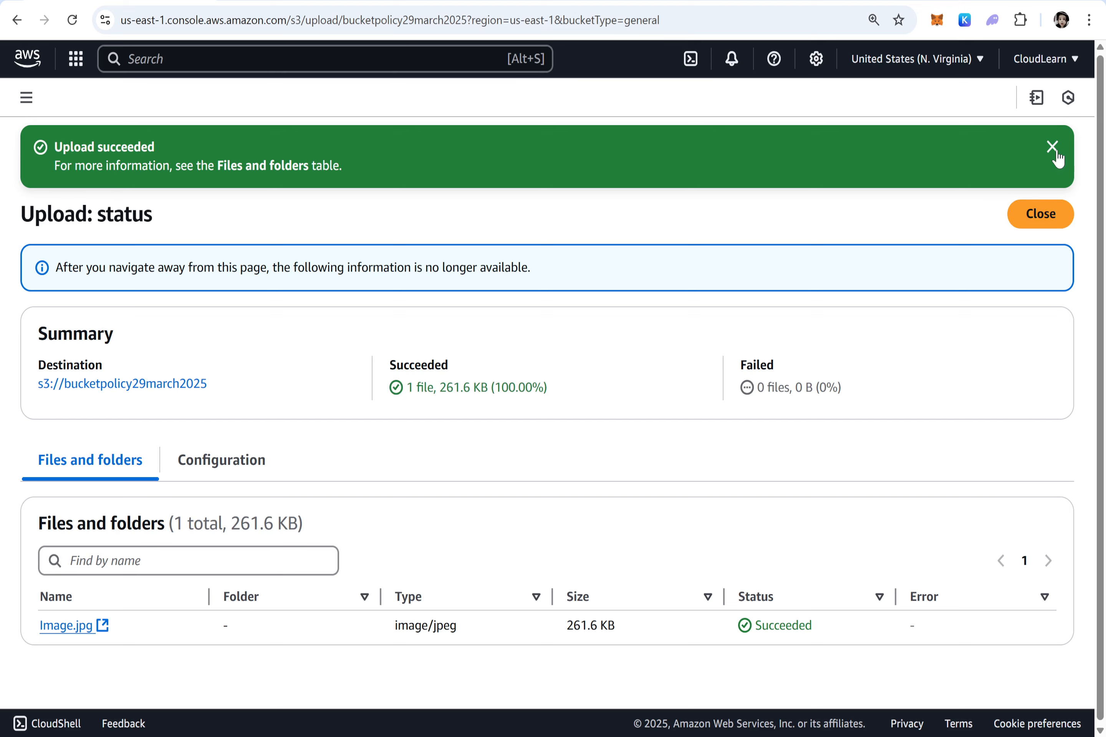
pyautogui.click(1055, 153)
pyautogui.click(1047, 144)
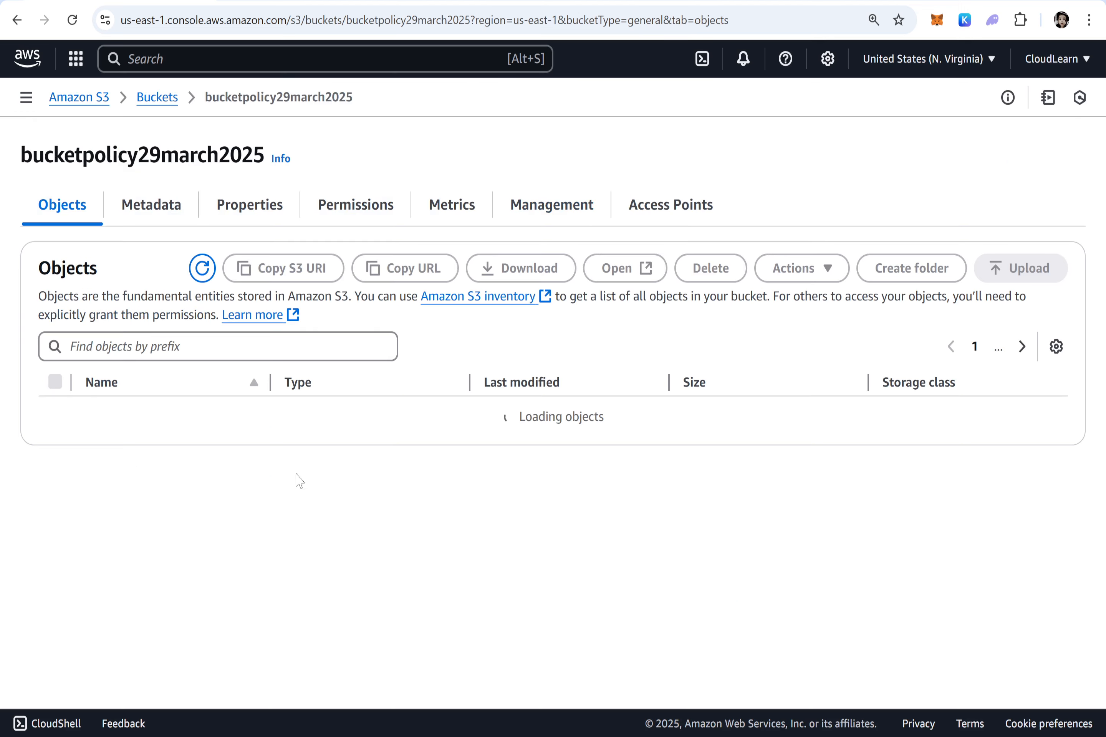
# Step: Copy the object URL of Image.jpg and paste it at the end of the notes in Notepad, labelled "Object url:"
pyautogui.click(130, 420)
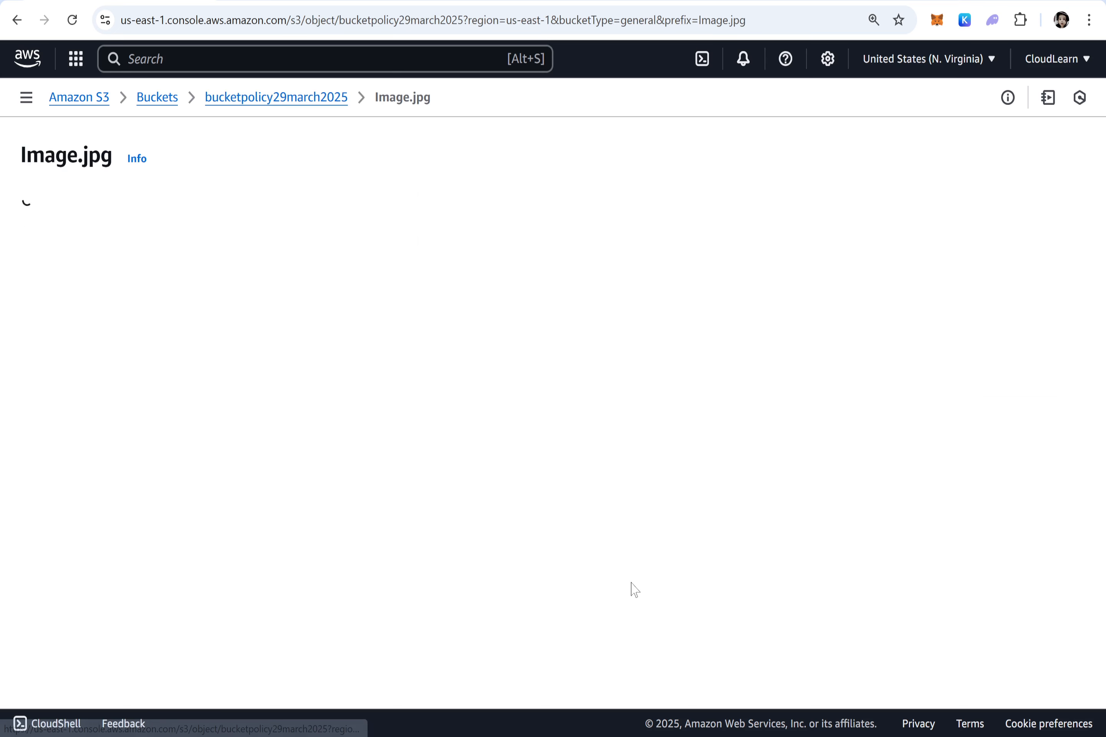
pyautogui.click(575, 494)
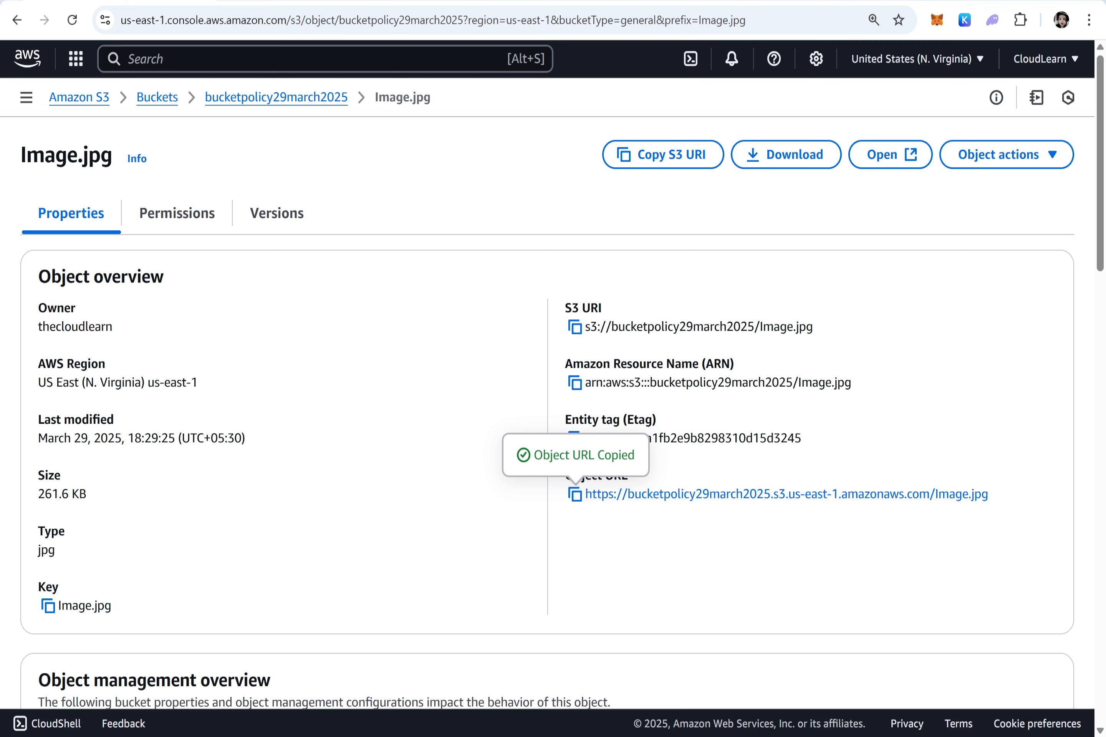
pyautogui.hotkey('alt', 'Tab')
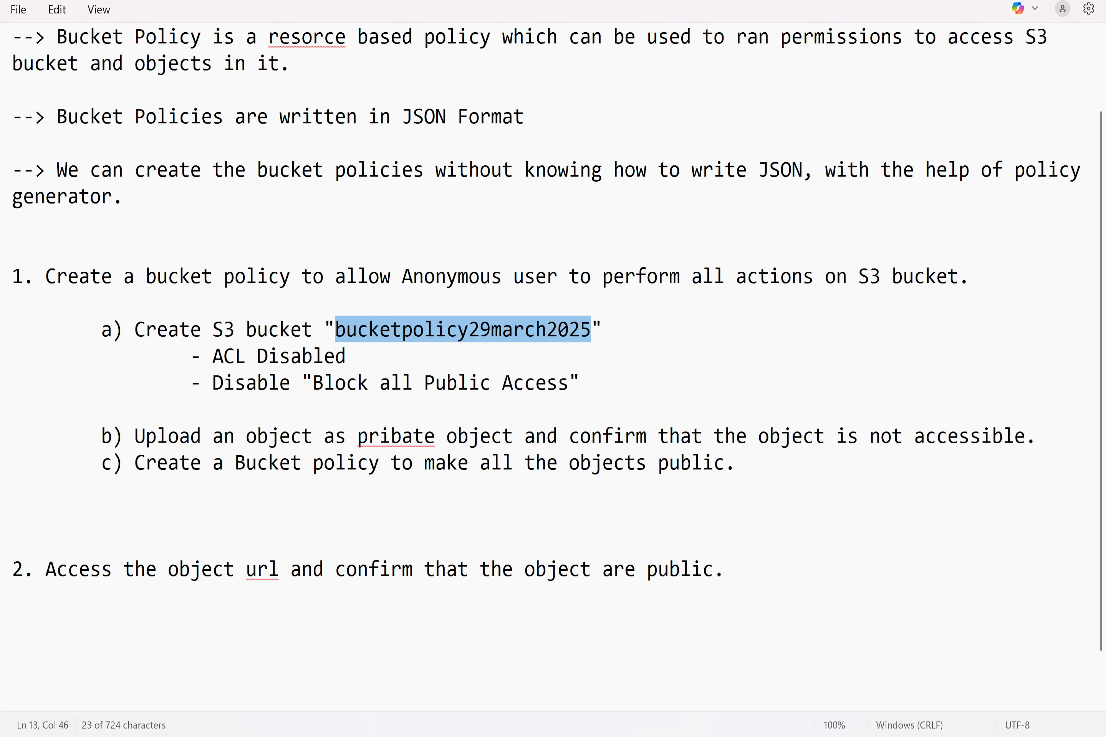
pyautogui.click(724, 570)
pyautogui.press('Return')
pyautogui.press('Return')
pyautogui.press('Return')
pyautogui.write('O')
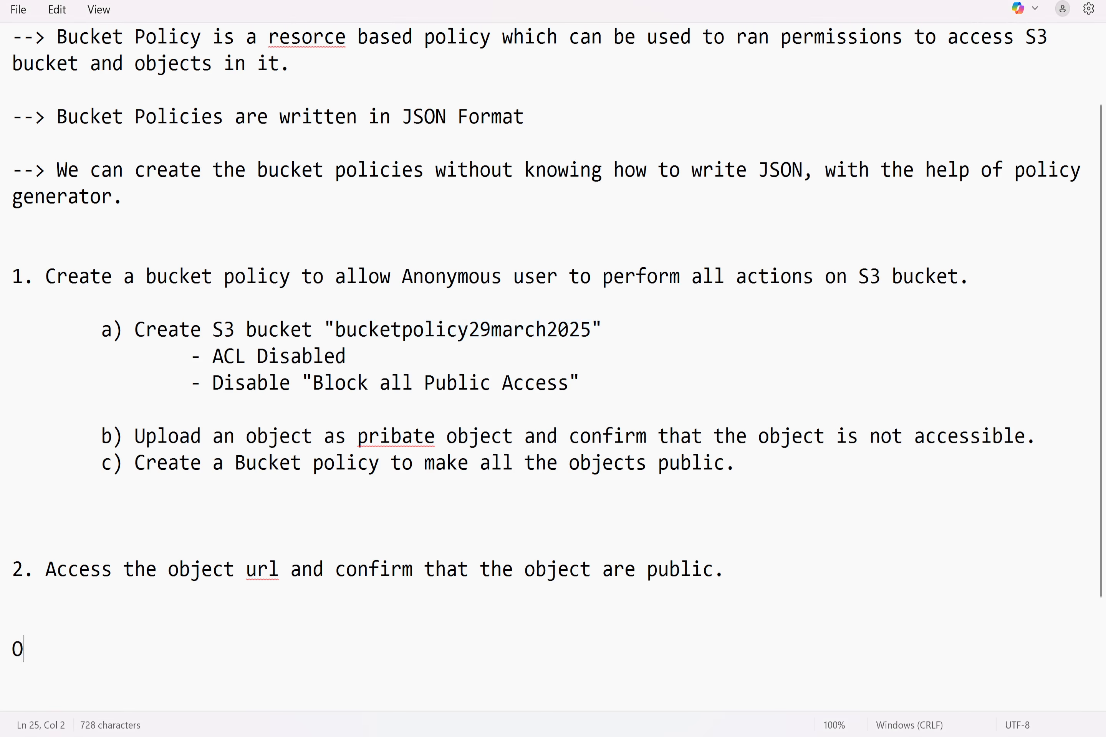
pyautogui.write('bject url:')
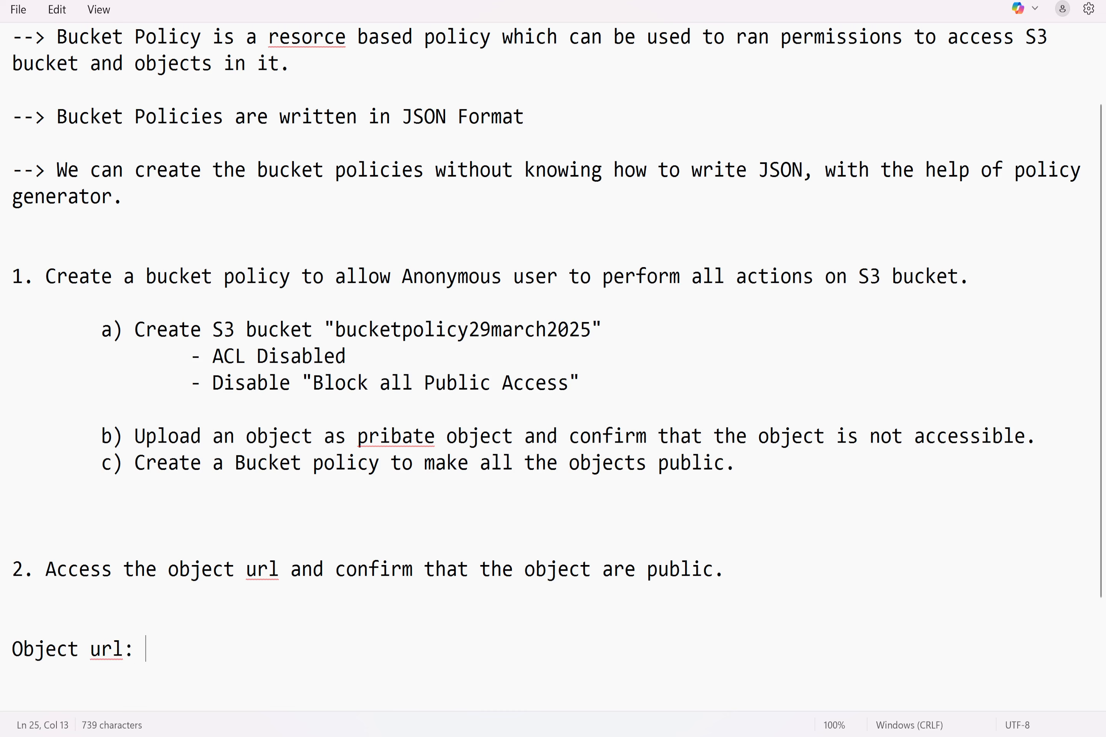
pyautogui.hotkey('ctrl', 'v')
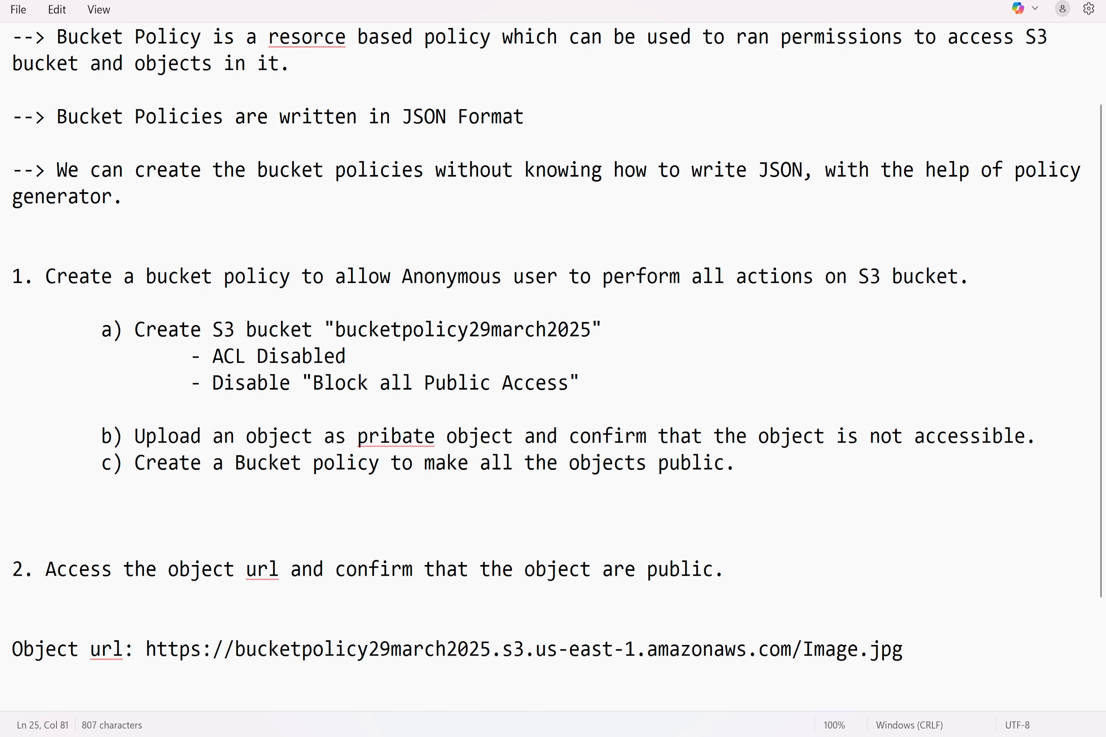
# Step: Switch to the browser and open the copied Image.jpg object URL in a new tab to check public access
pyautogui.click(614, 736)
pyautogui.hotkey('ctrl', 't')
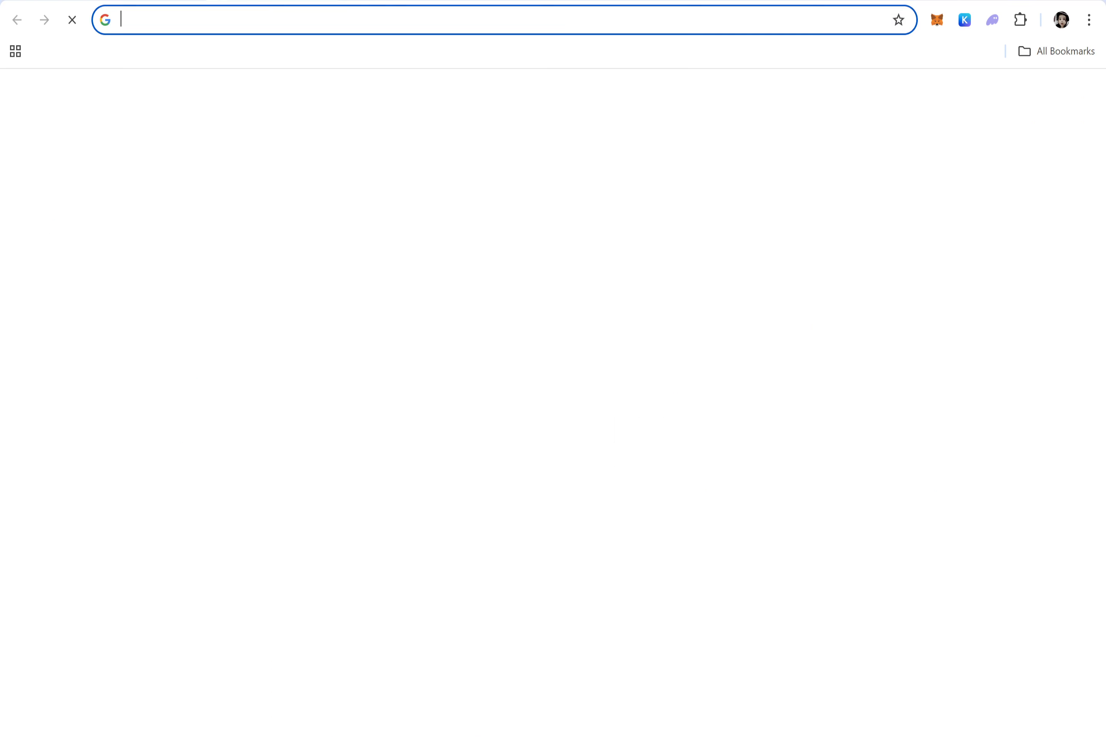
pyautogui.hotkey('ctrl', 'v')
pyautogui.press('Return')
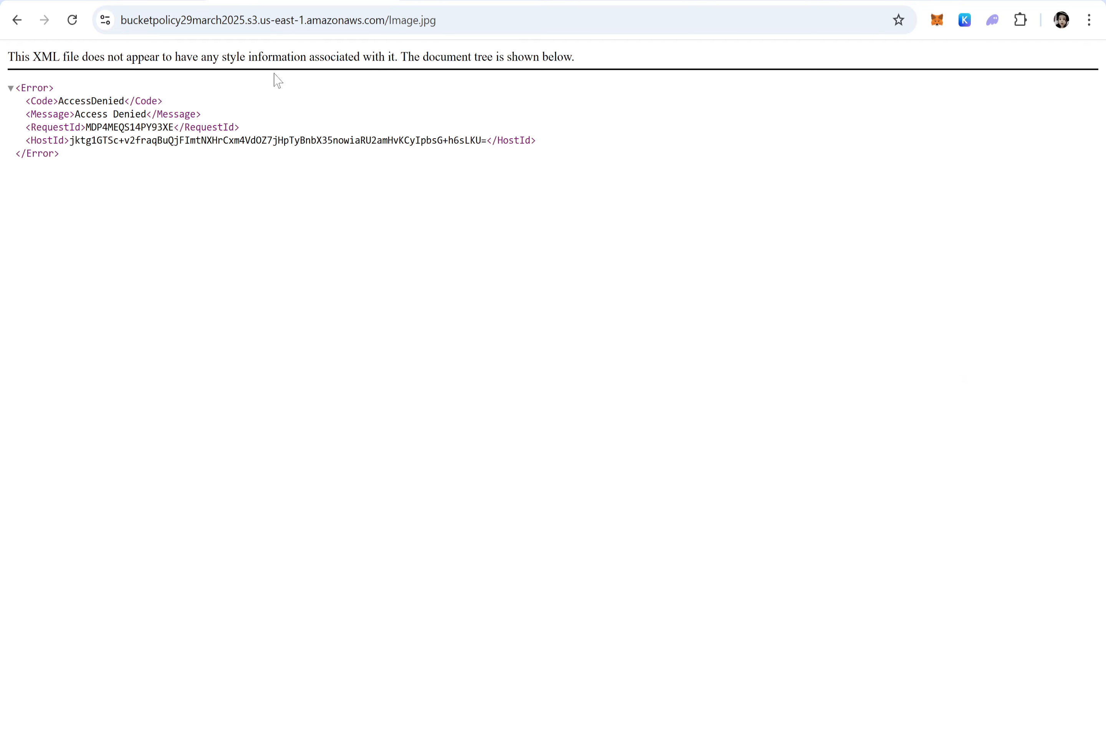
# Step: Return to the S3 console and open the bucket policy of bucketpolicy29march2025 for editing from its permissions
pyautogui.hotkey('ctrl', 'shift', 'Tab')
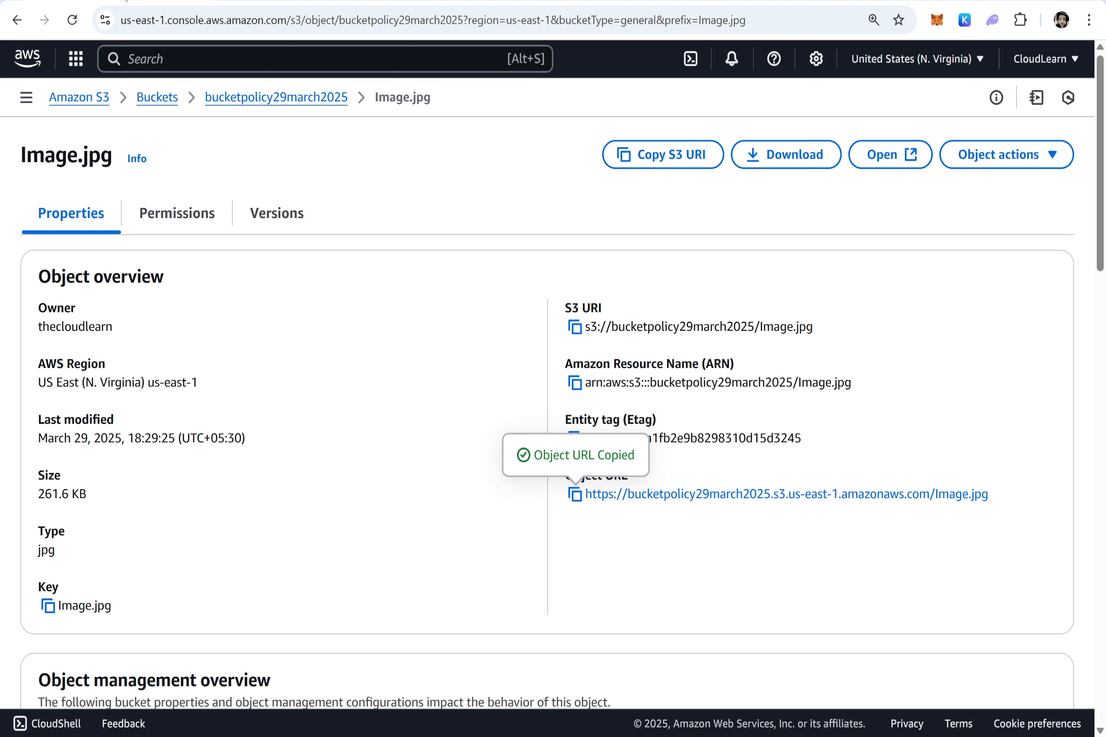
pyautogui.click(177, 98)
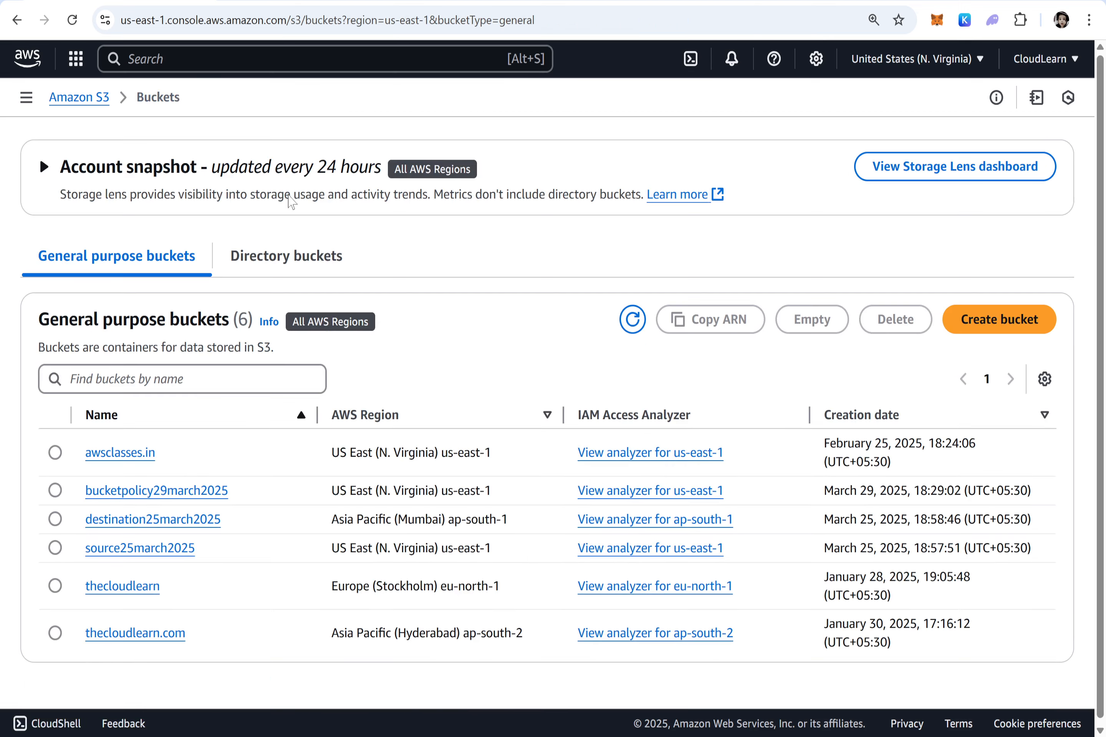
pyautogui.click(135, 500)
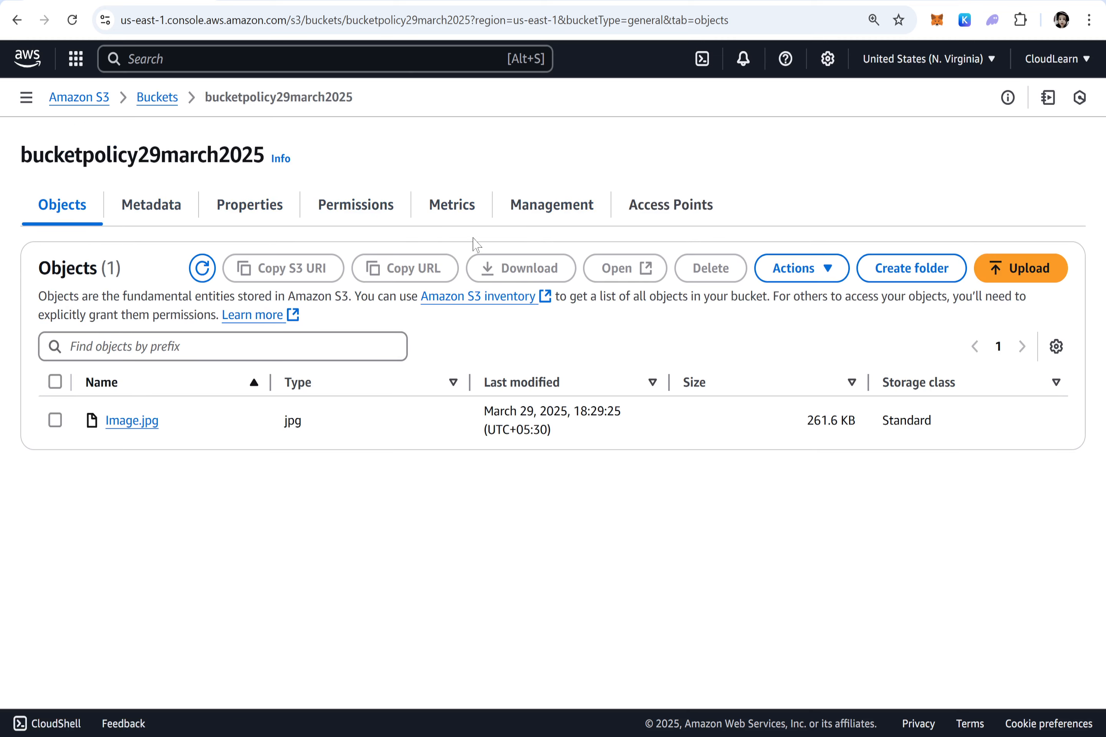
pyautogui.click(363, 205)
pyautogui.scroll(-5, 362, 215)
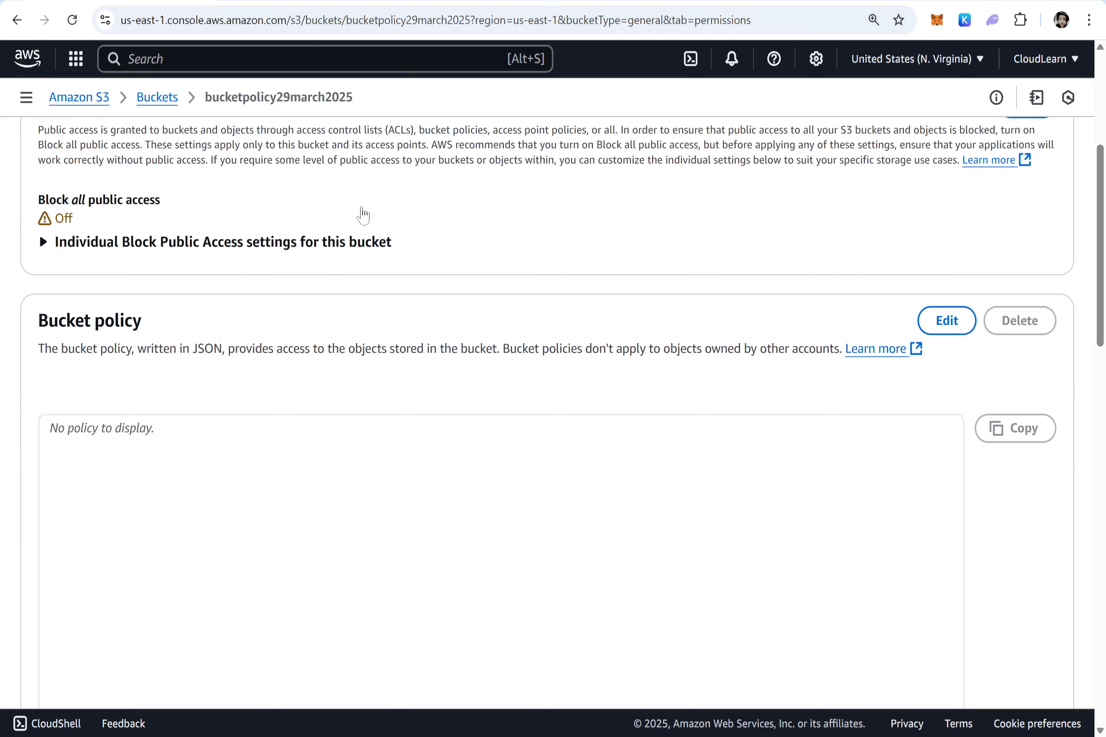
pyautogui.scroll(-1, 363, 215)
pyautogui.moveTo(133, 285); pyautogui.dragTo(30, 292)
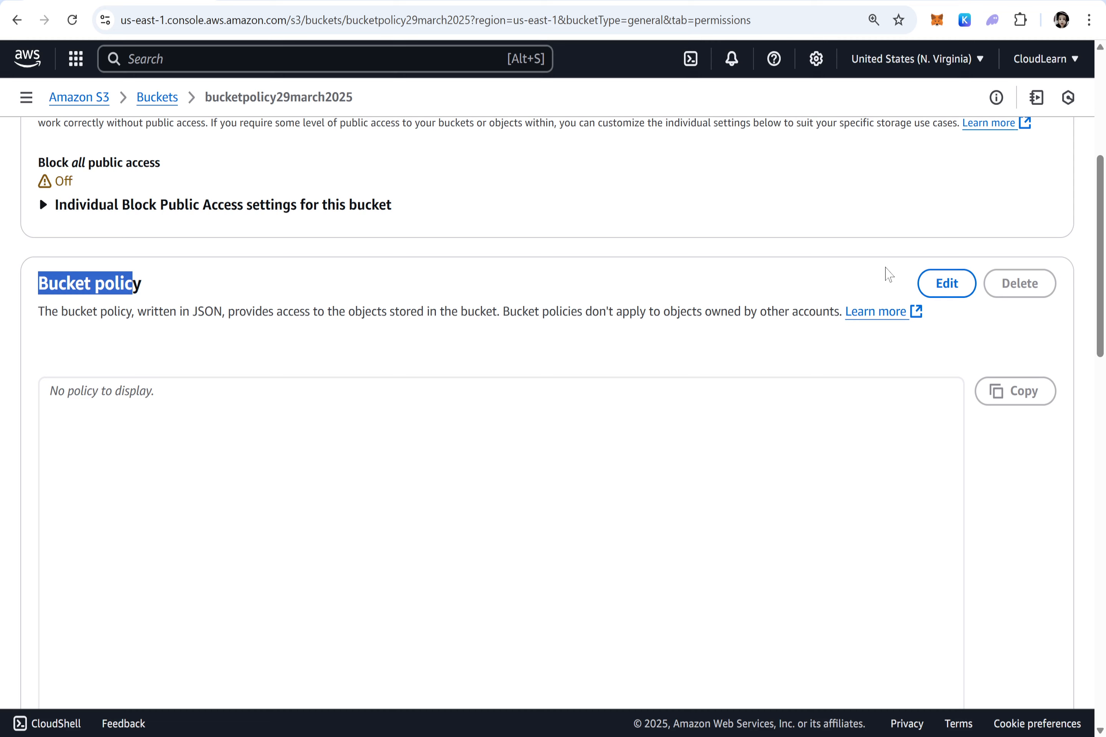
pyautogui.click(945, 287)
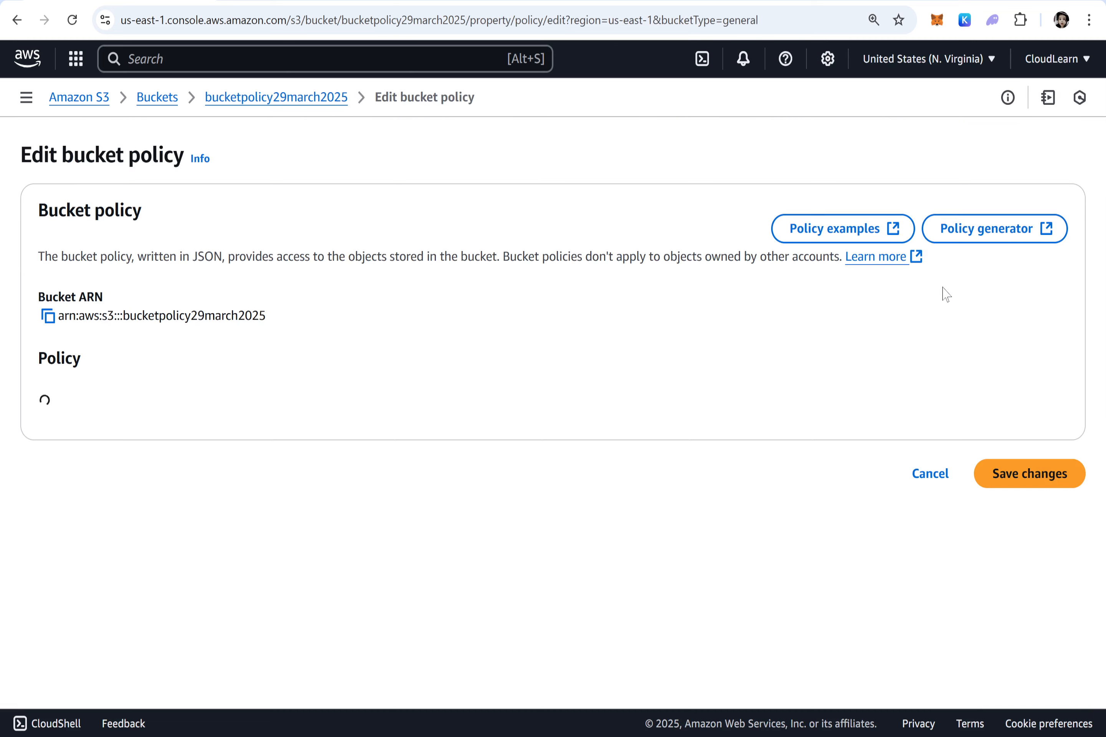
pyautogui.scroll(-5, 944, 292)
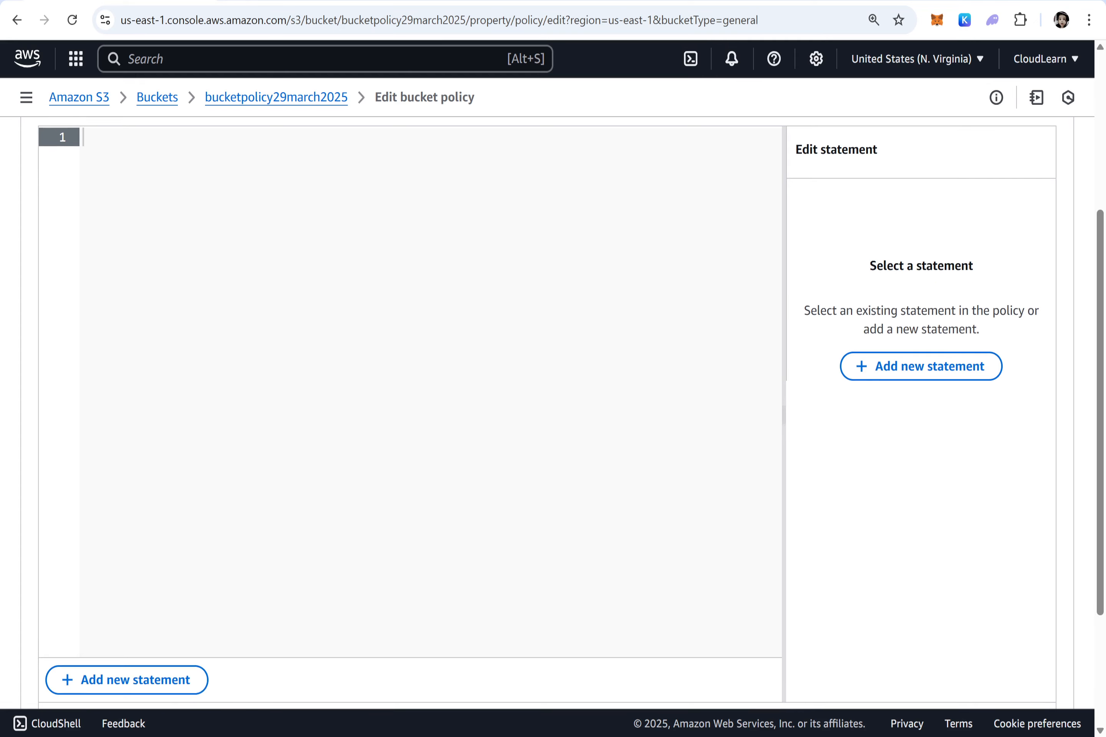
pyautogui.scroll(3, 906, 528)
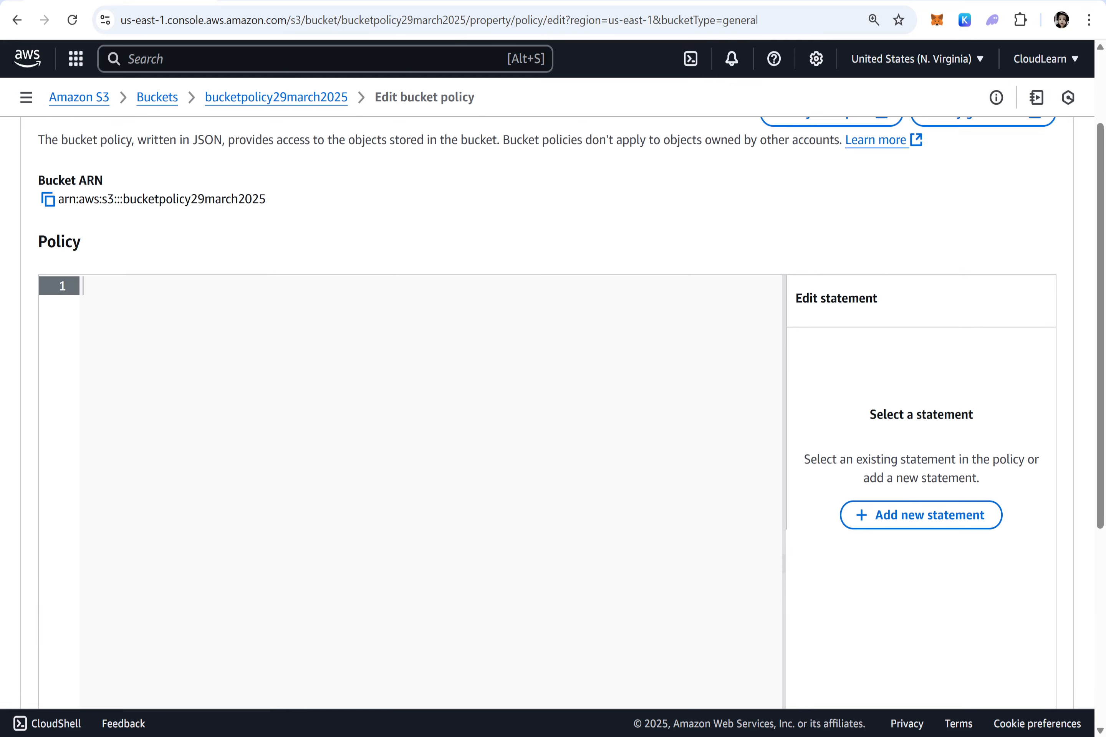
pyautogui.click(906, 528)
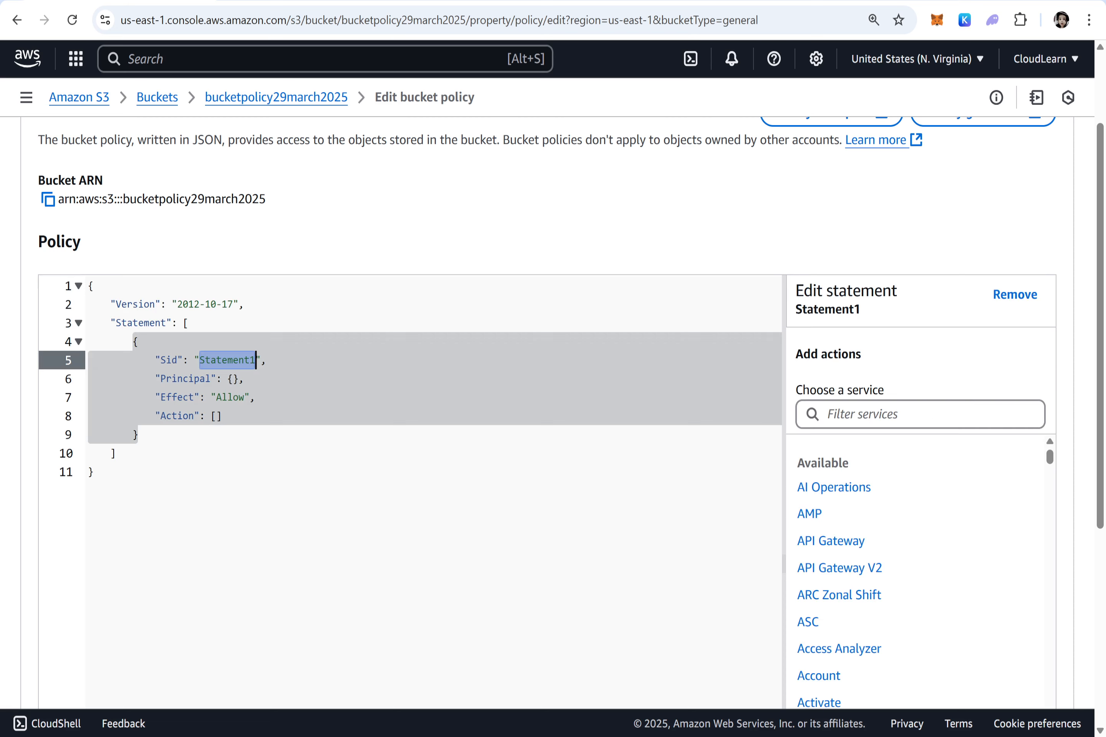
pyautogui.click(1018, 295)
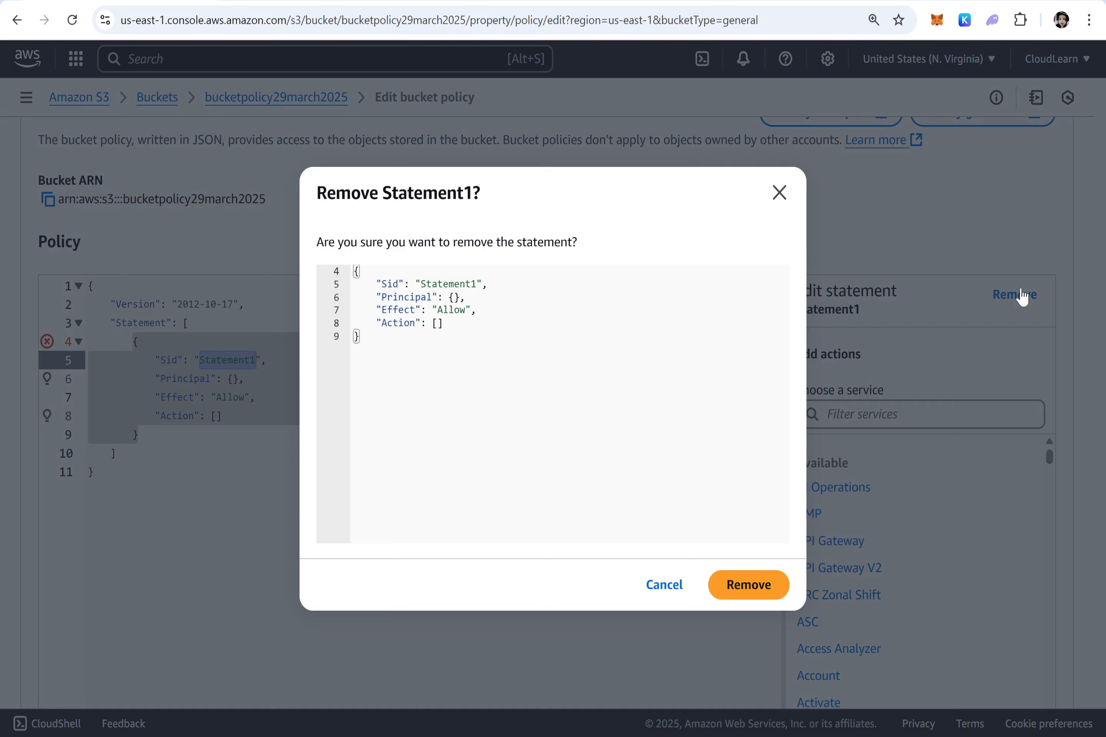
pyautogui.click(764, 587)
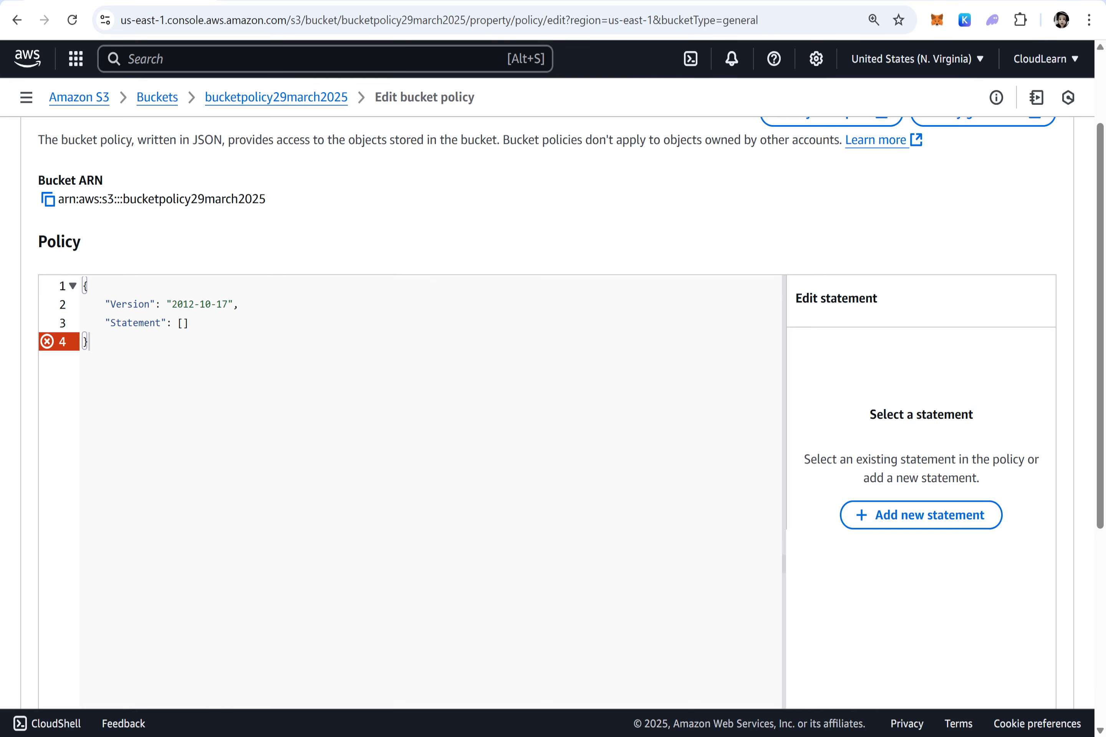
pyautogui.hotkey('ctrl', 'a')
pyautogui.press('BackSpace')
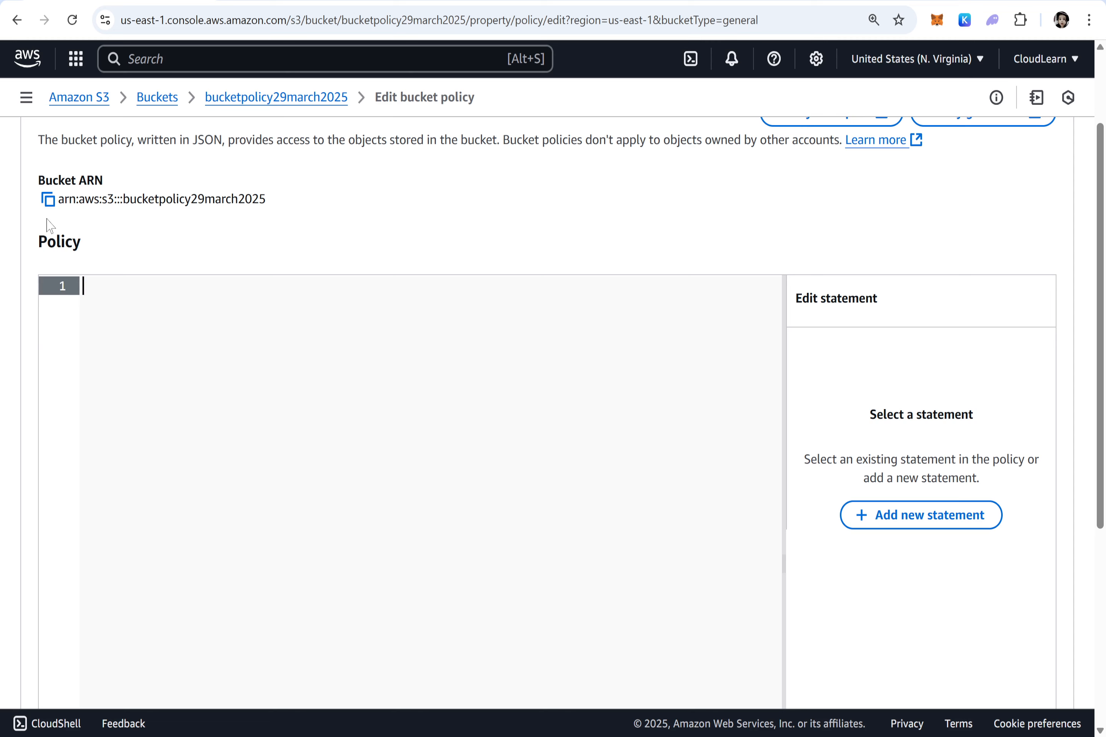
# Step: Open the AWS bucket policy examples and look through the sample policies down to managing object access with object tagging
pyautogui.scroll(3, 49, 226)
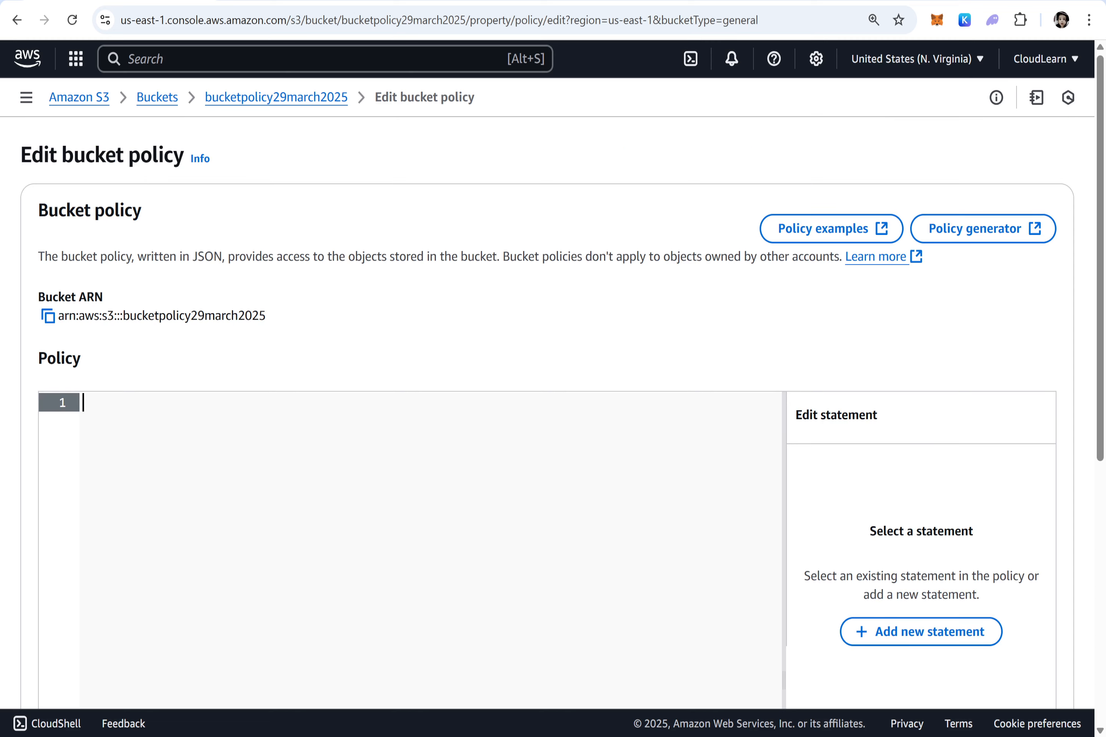
pyautogui.click(883, 234)
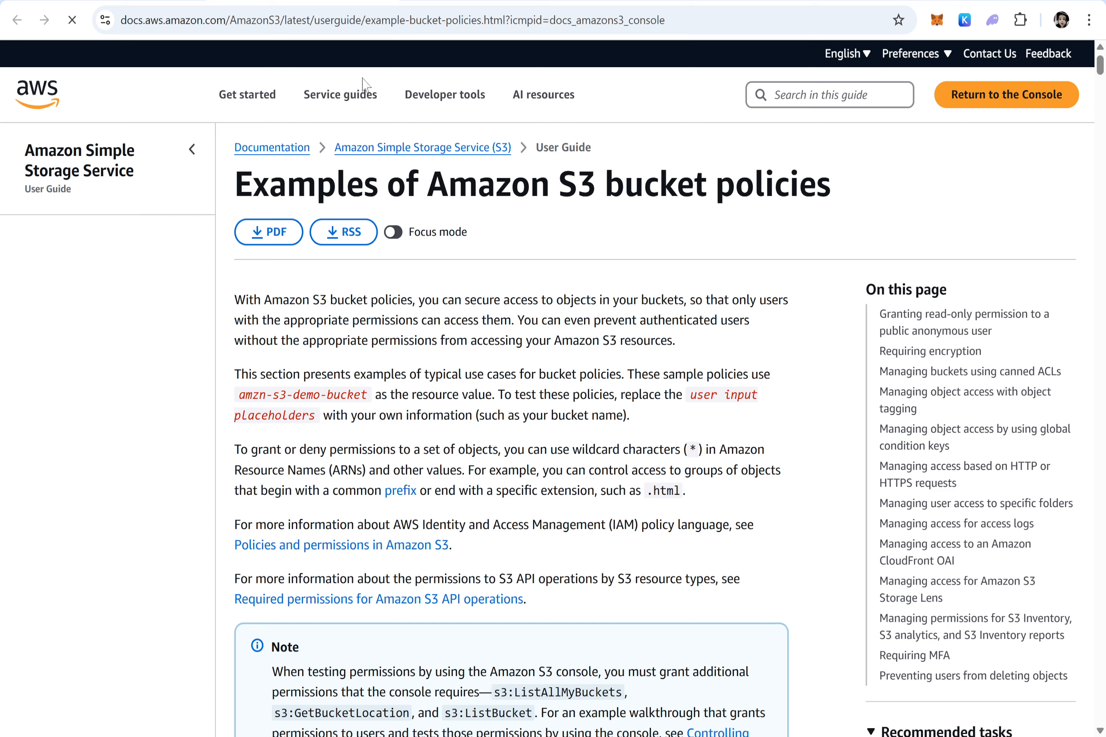
pyautogui.scroll(-15, 564, 428)
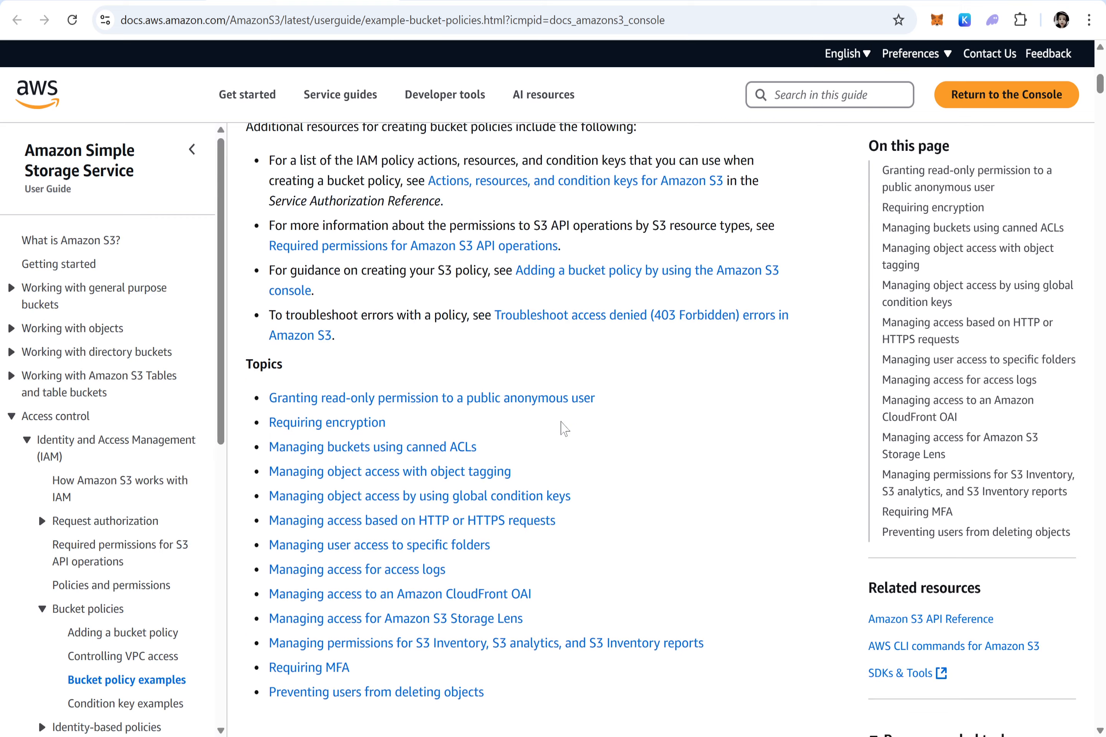
pyautogui.scroll(-2, 564, 428)
pyautogui.scroll(-20, 563, 429)
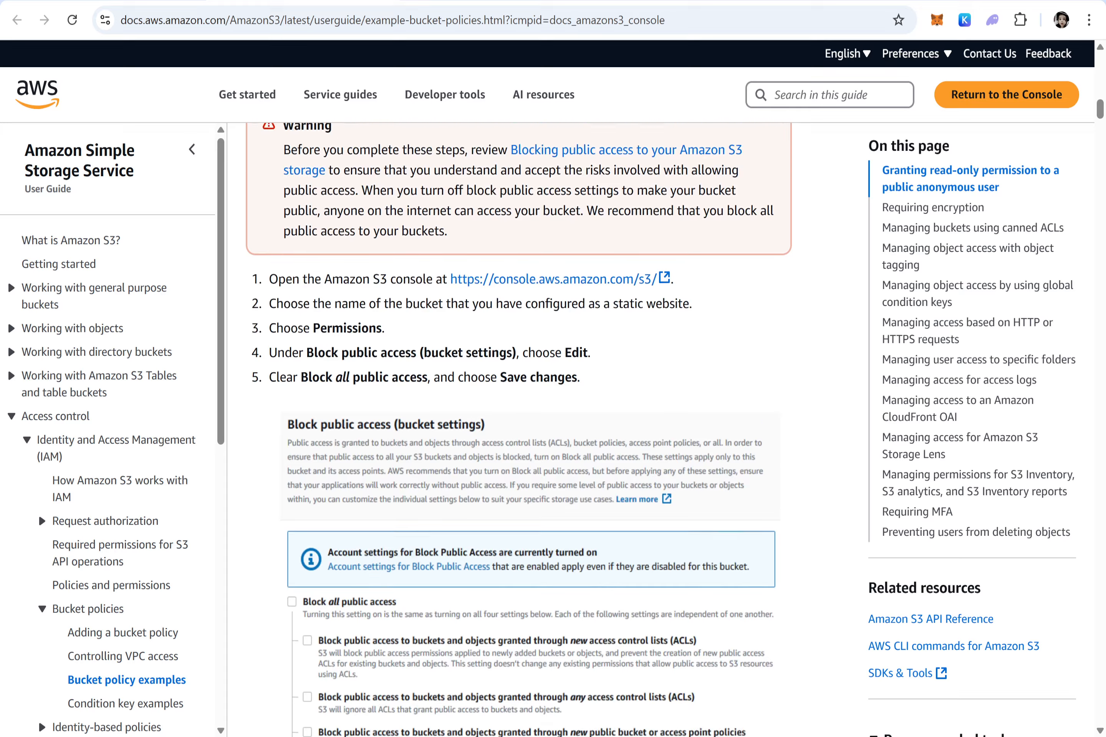
pyautogui.scroll(-1, 563, 429)
pyautogui.scroll(4, 563, 428)
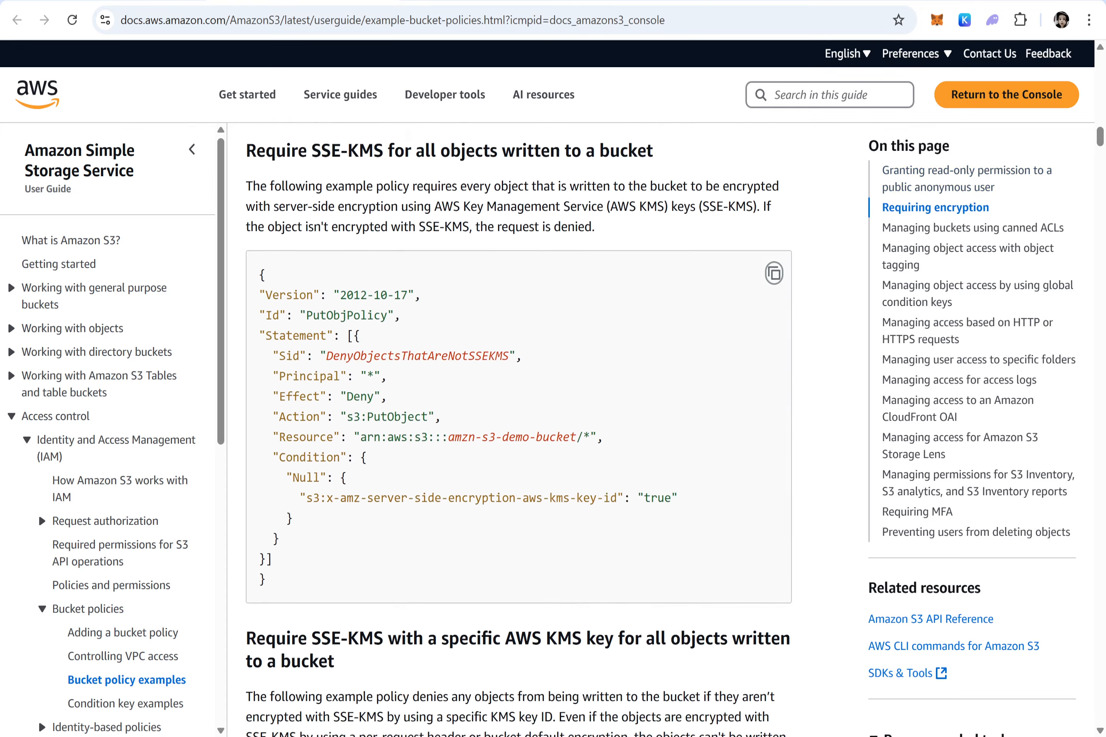
pyautogui.scroll(-20, 563, 428)
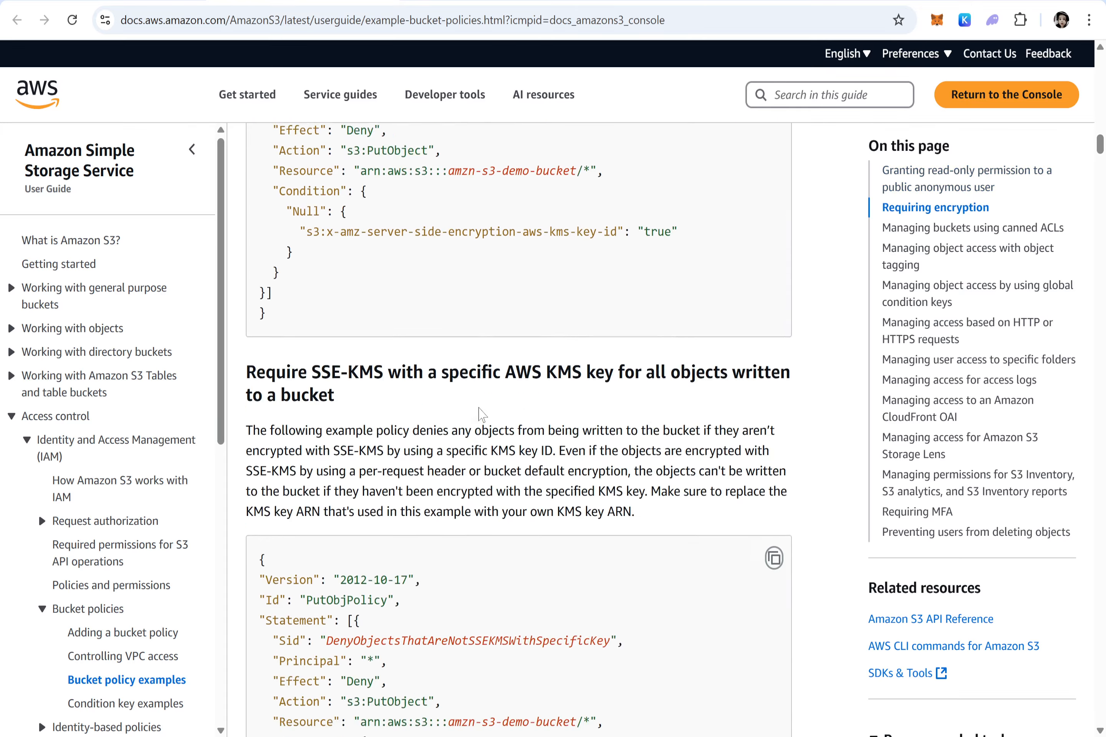
pyautogui.scroll(-8, 481, 414)
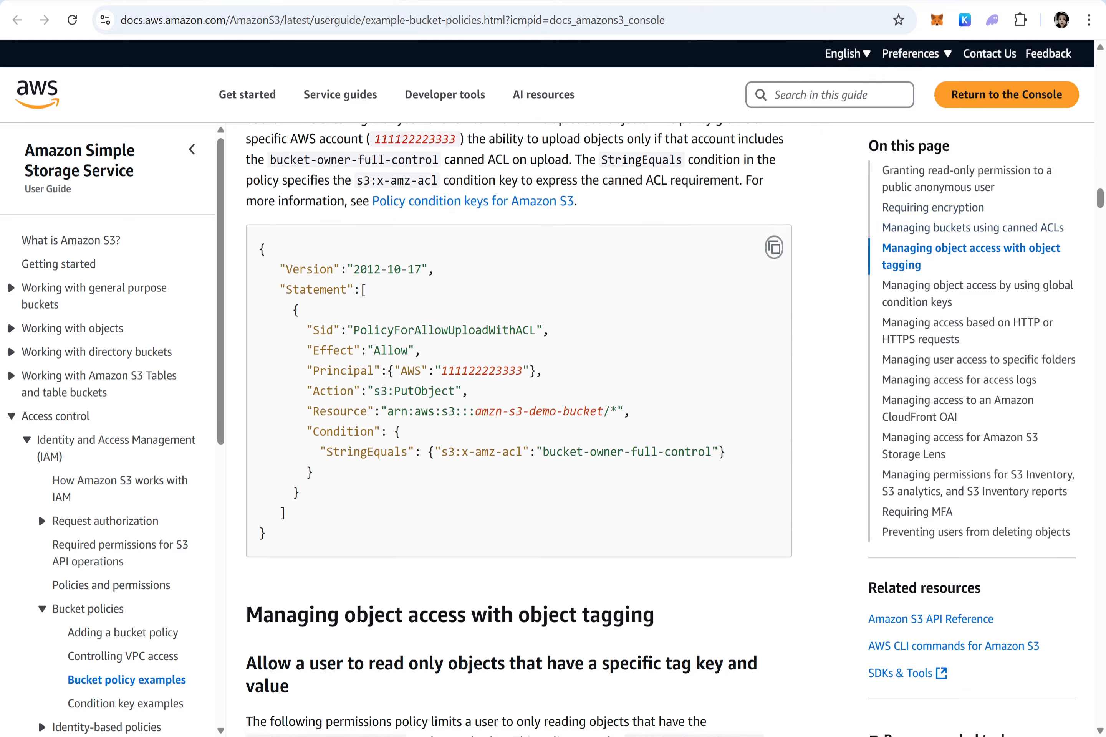
pyautogui.scroll(4, 481, 414)
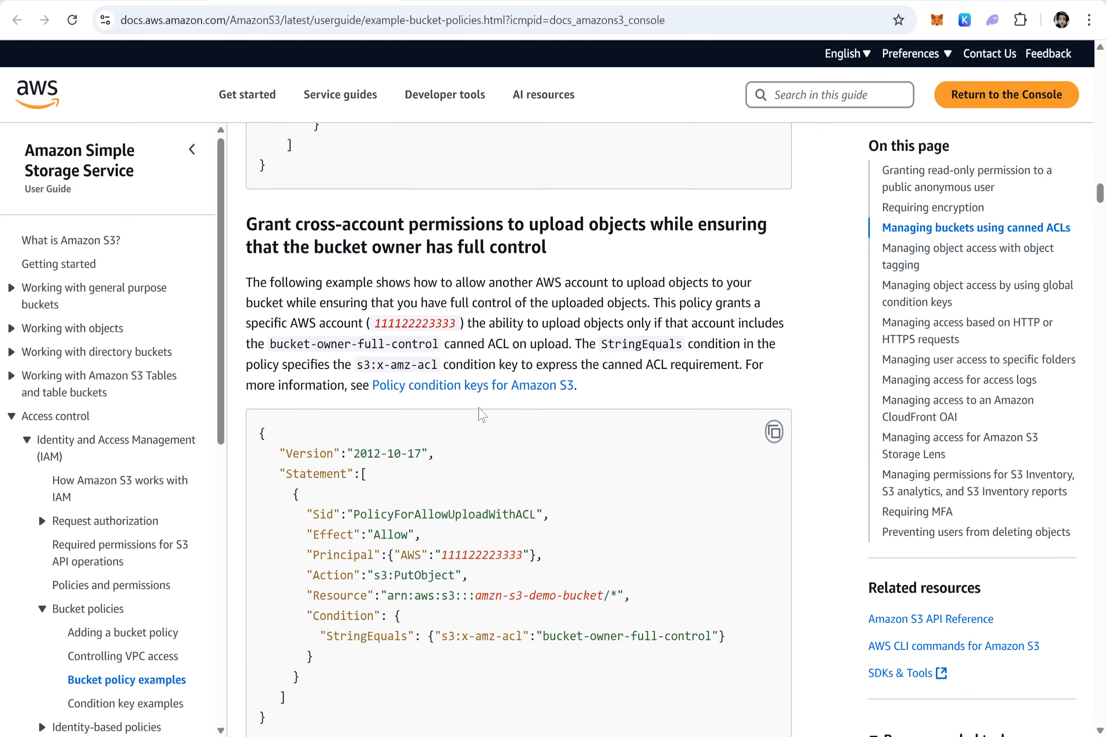
pyautogui.scroll(-20, 480, 413)
pyautogui.scroll(5, 481, 414)
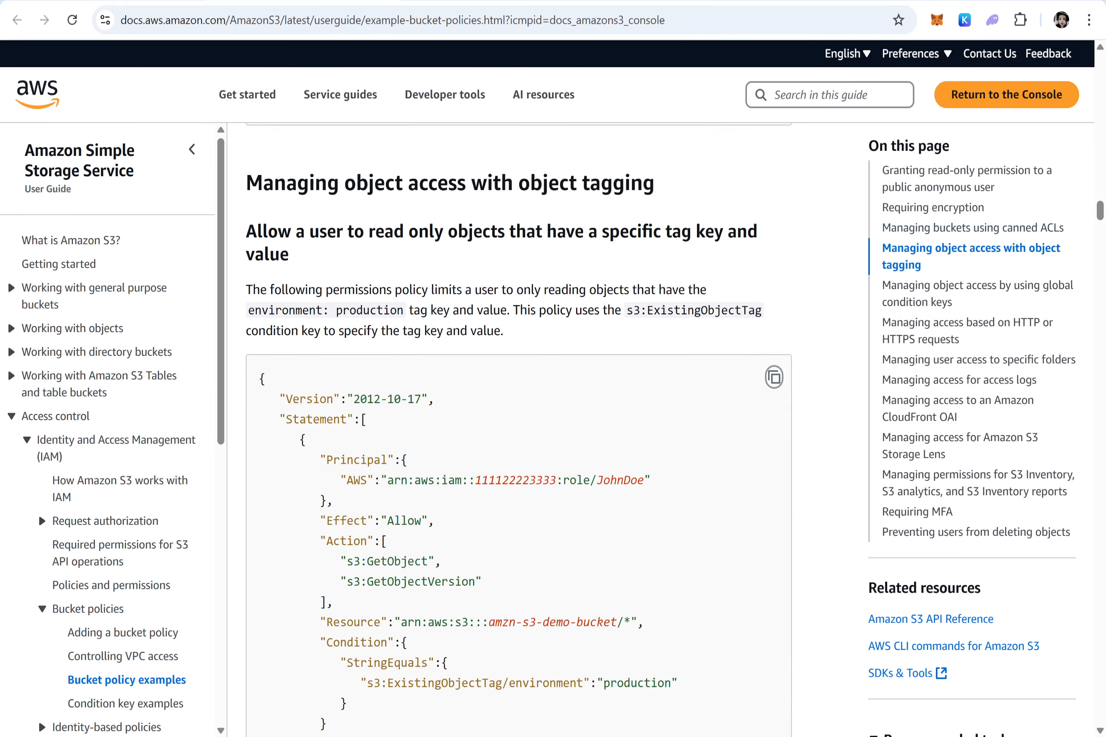
# Step: Examine the principal, actions and resource in the sample policy that allows reading only objects with a specific tag key and value
pyautogui.moveTo(247, 227); pyautogui.dragTo(333, 268)
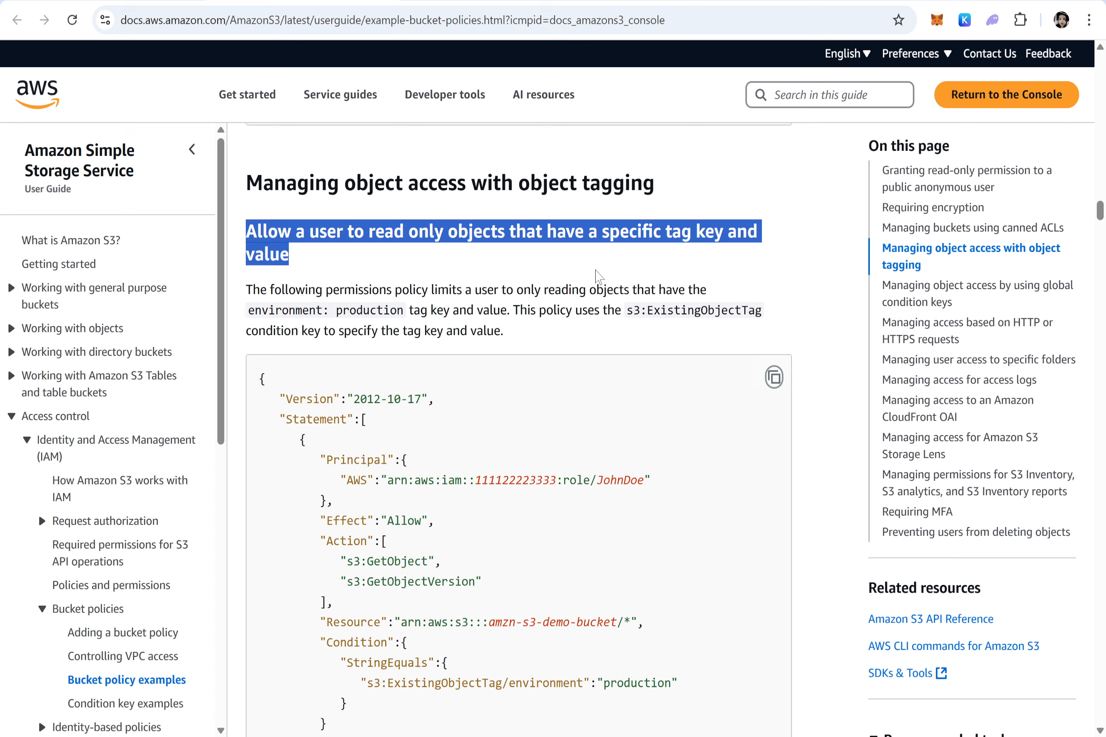
pyautogui.scroll(-2, 595, 271)
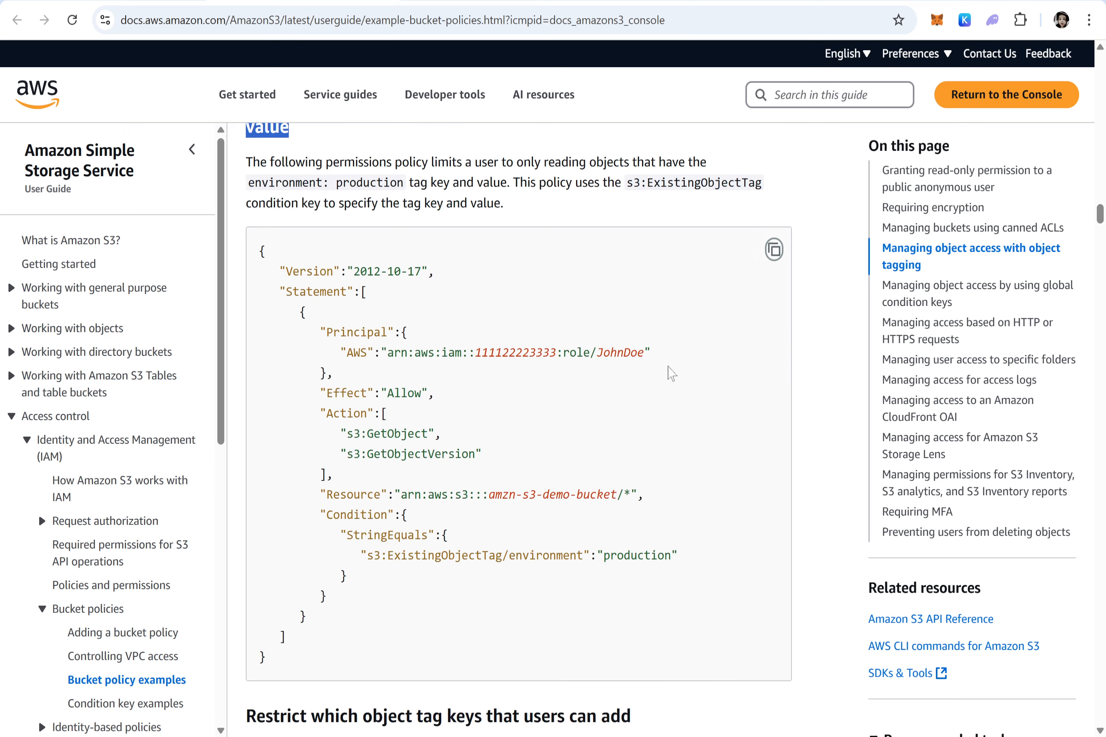
pyautogui.click(656, 374)
pyautogui.moveTo(645, 352); pyautogui.dragTo(596, 353)
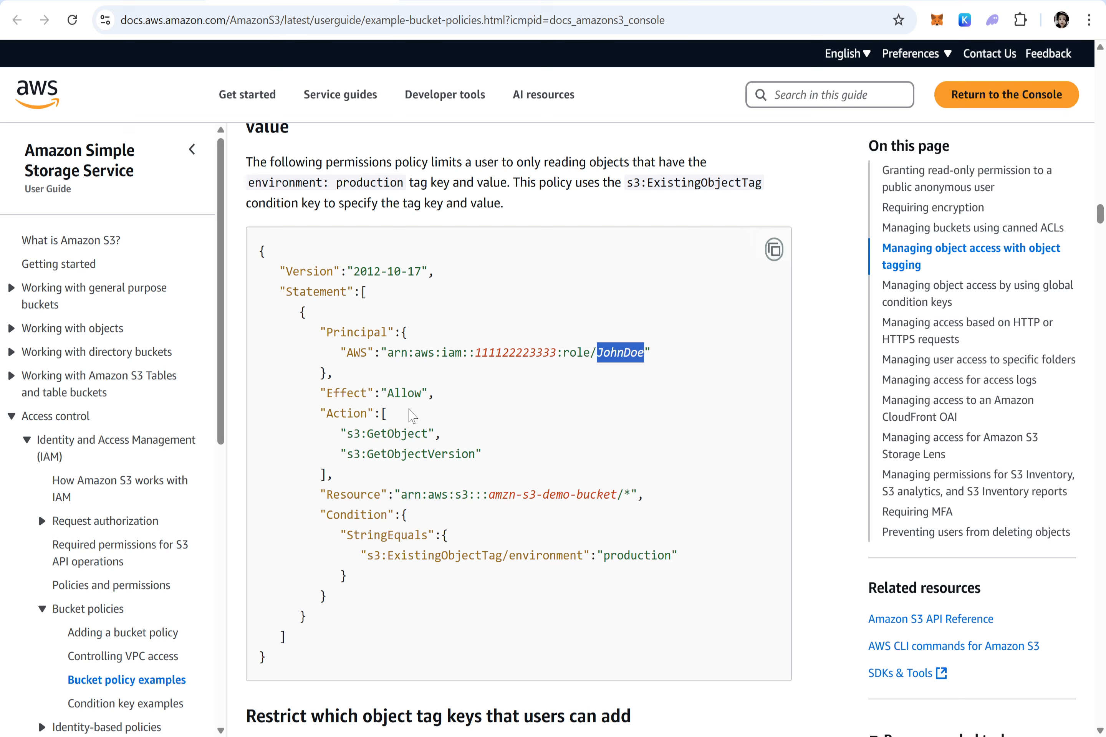
pyautogui.doubleClick(409, 410)
pyautogui.moveTo(373, 433); pyautogui.dragTo(441, 434)
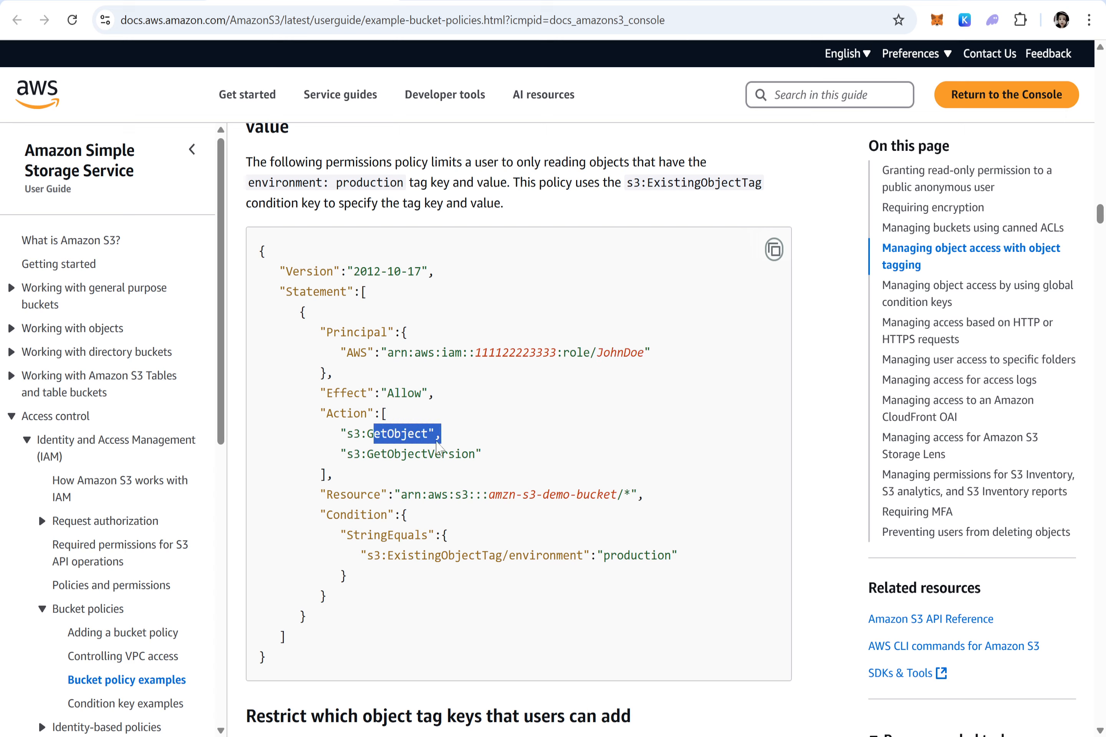
pyautogui.moveTo(381, 454); pyautogui.dragTo(485, 460)
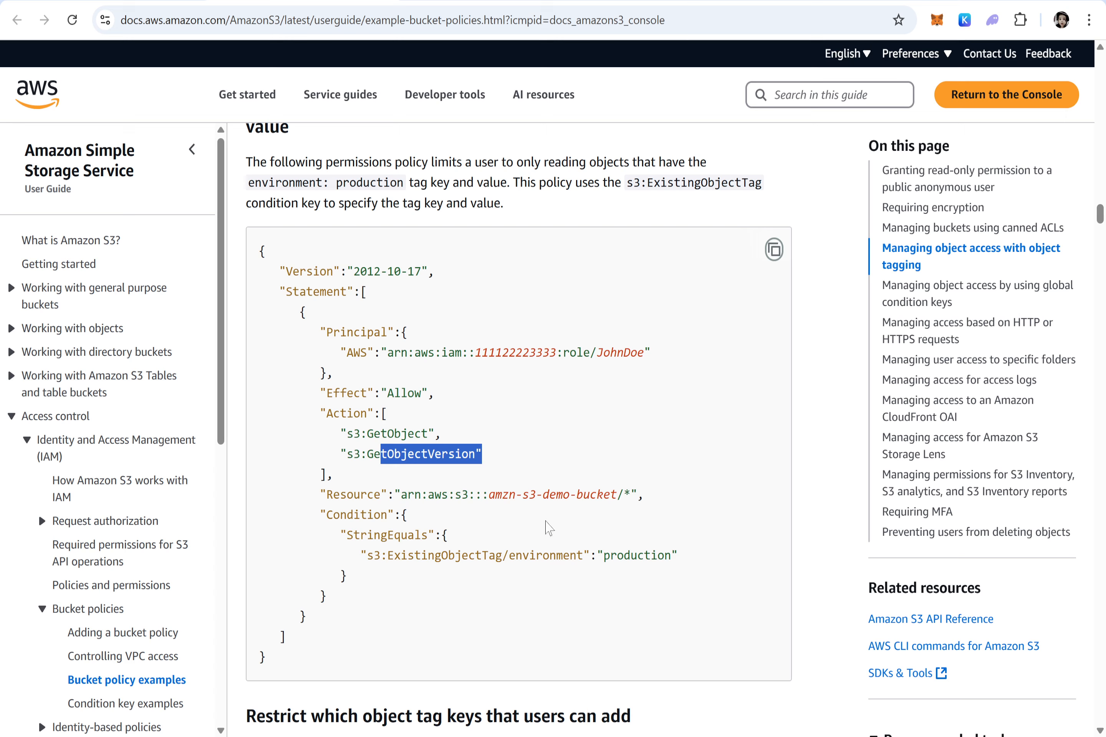
pyautogui.moveTo(632, 495); pyautogui.dragTo(489, 495)
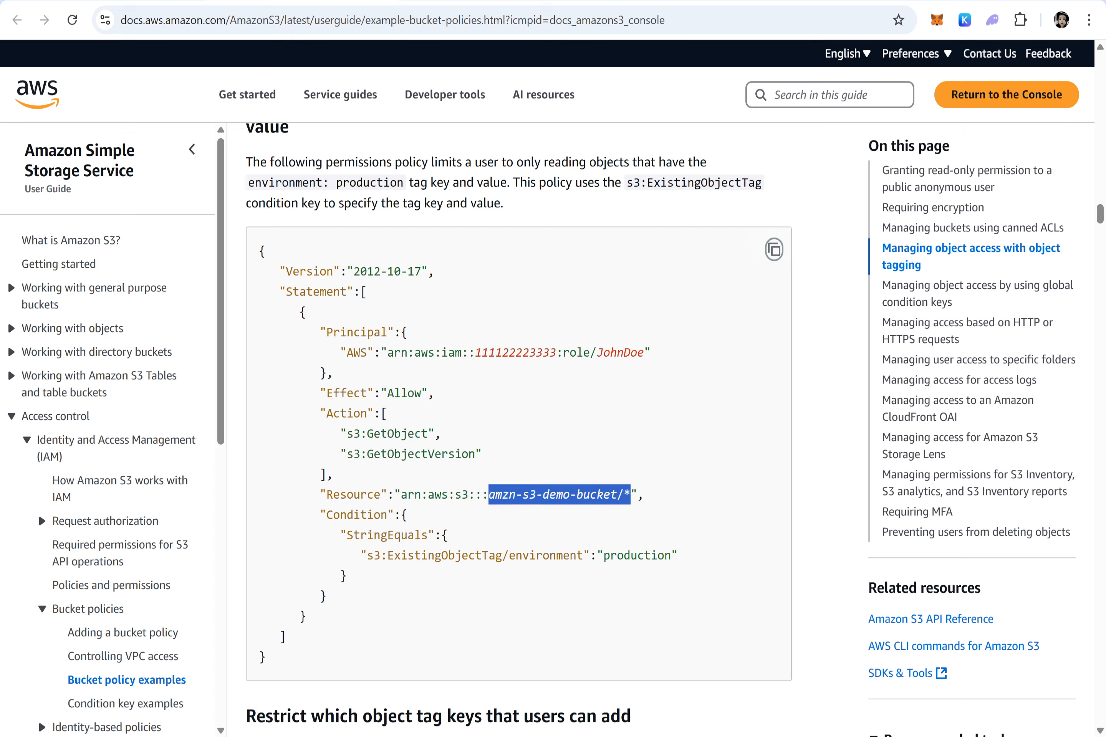
# Step: Examine the bucket resource, the environment tag condition and the principal in the sample policy for reading tagged objects
pyautogui.rightClick(489, 494)
pyautogui.click(514, 516)
pyautogui.click(517, 516)
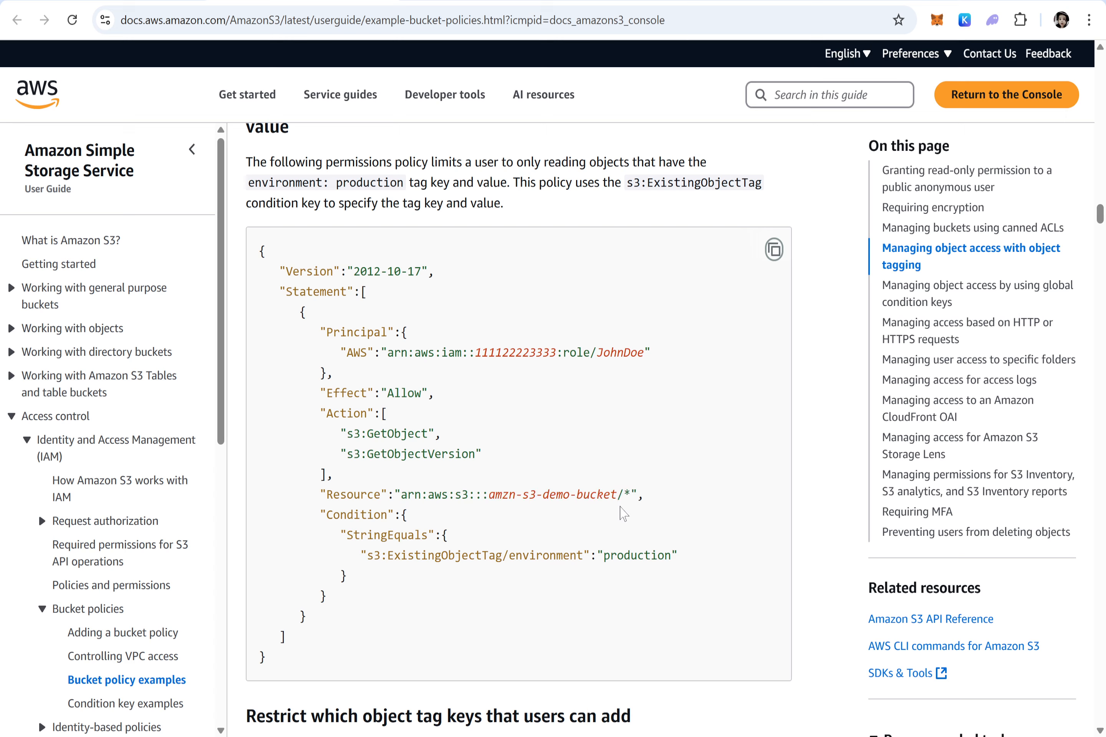
pyautogui.doubleClick(626, 495)
pyautogui.moveTo(627, 495); pyautogui.dragTo(490, 494)
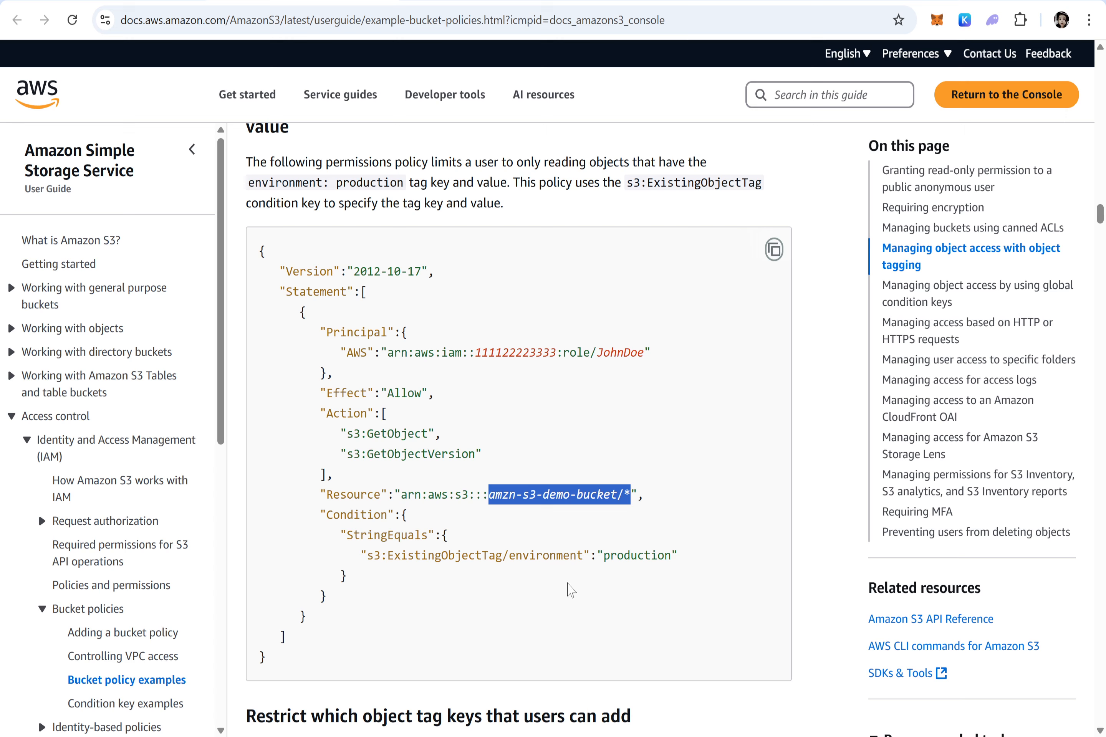
pyautogui.moveTo(510, 555); pyautogui.dragTo(671, 555)
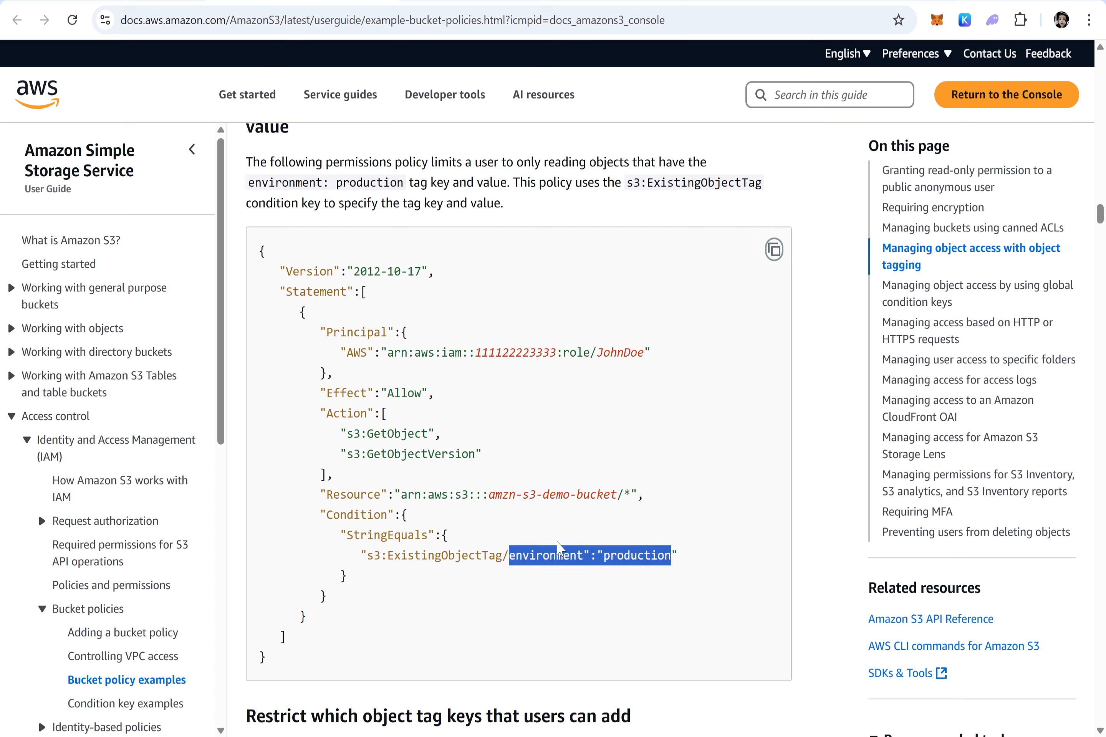
pyautogui.doubleClick(561, 556)
pyautogui.click(562, 556)
pyautogui.doubleClick(636, 555)
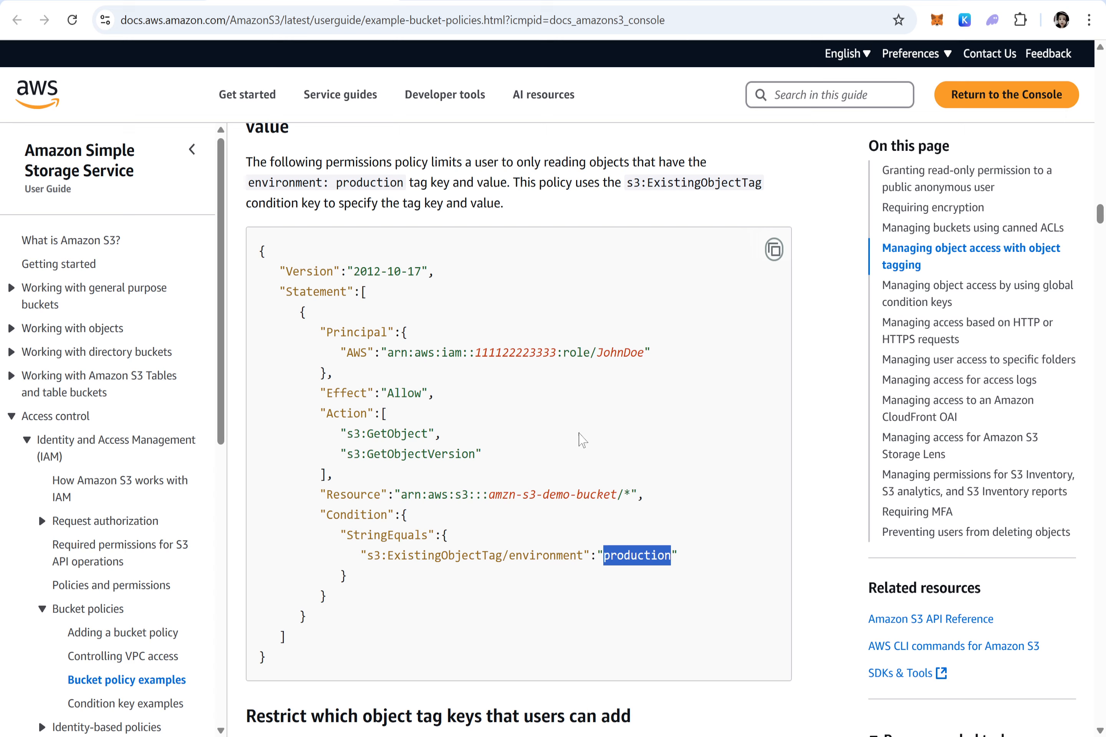
pyautogui.moveTo(603, 353); pyautogui.dragTo(637, 353)
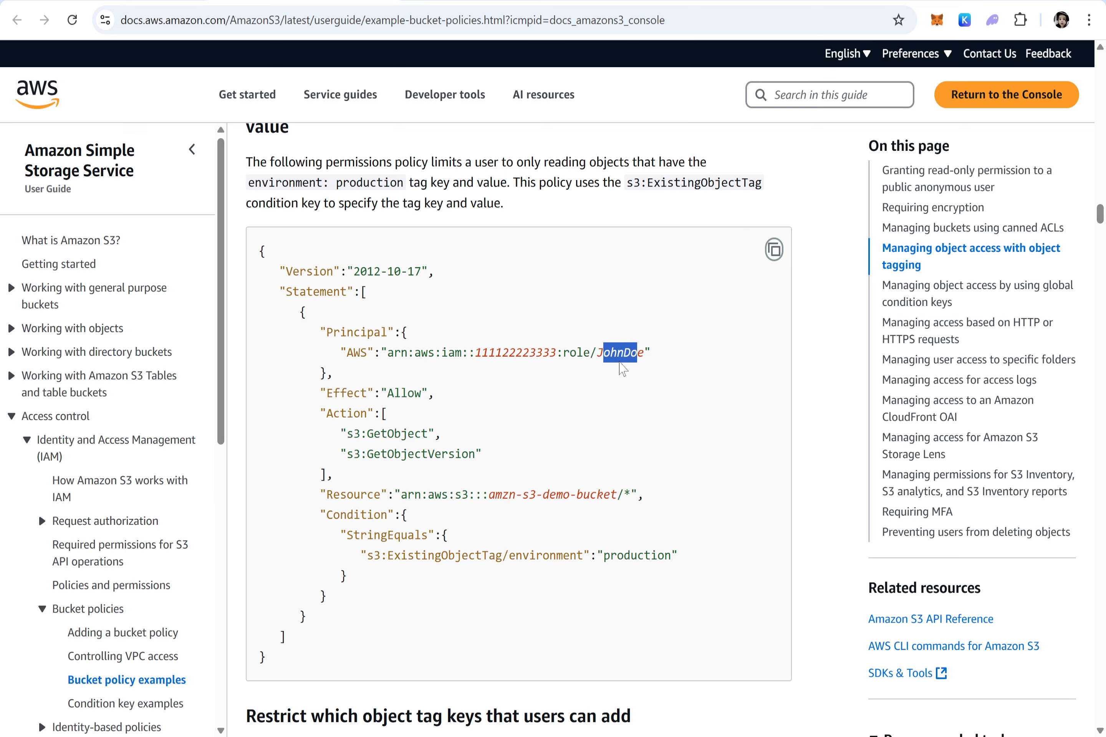
pyautogui.scroll(-15, 622, 368)
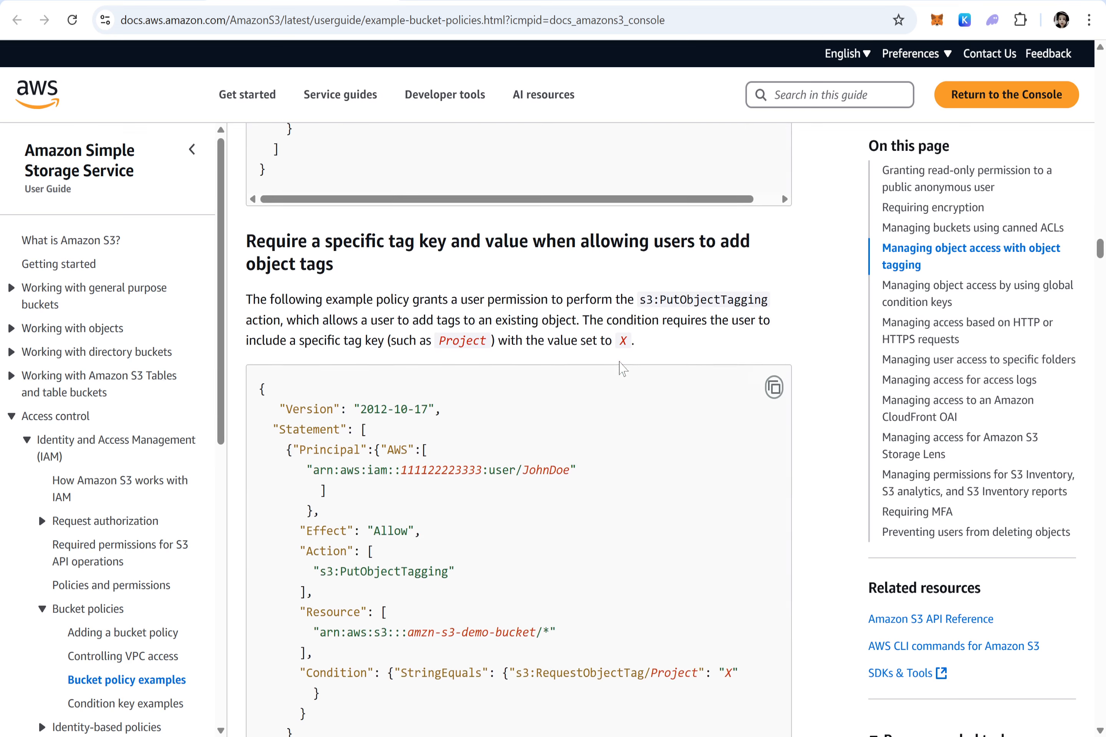
# Step: Close the policy examples, return to the bucket policy editor and open the AWS Policy Generator
pyautogui.hotkey('ctrl', 'w')
pyautogui.moveTo(594, 1); pyautogui.dragTo(535, 217)
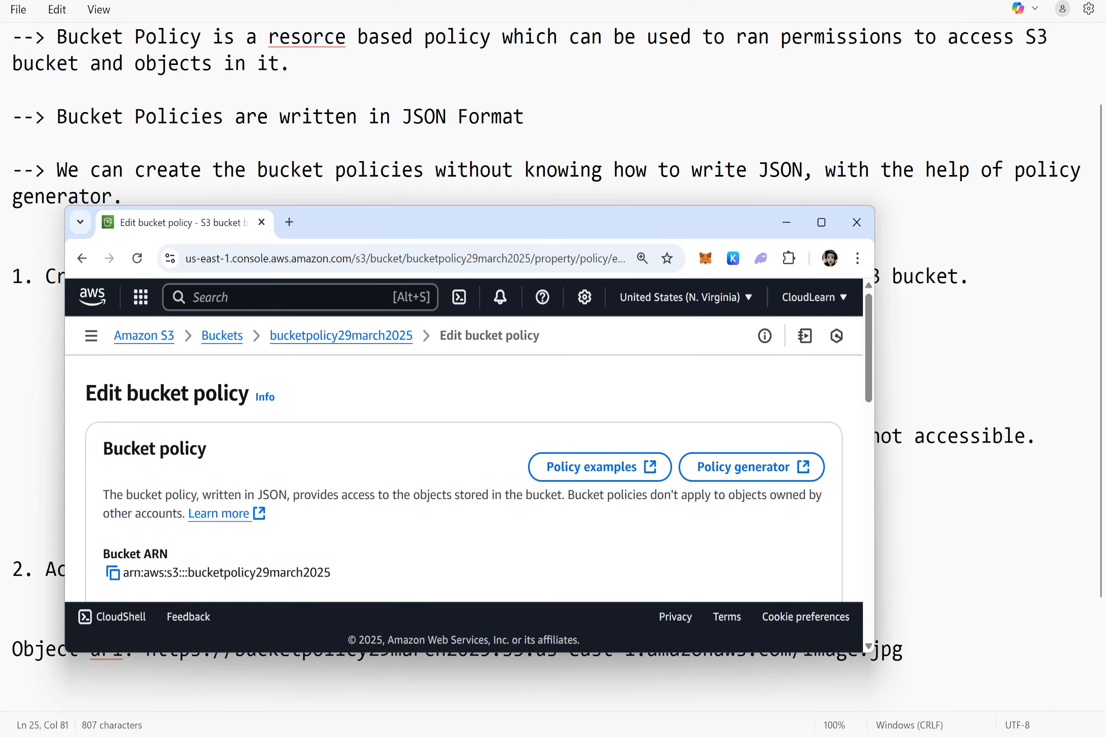
pyautogui.doubleClick(553, 228)
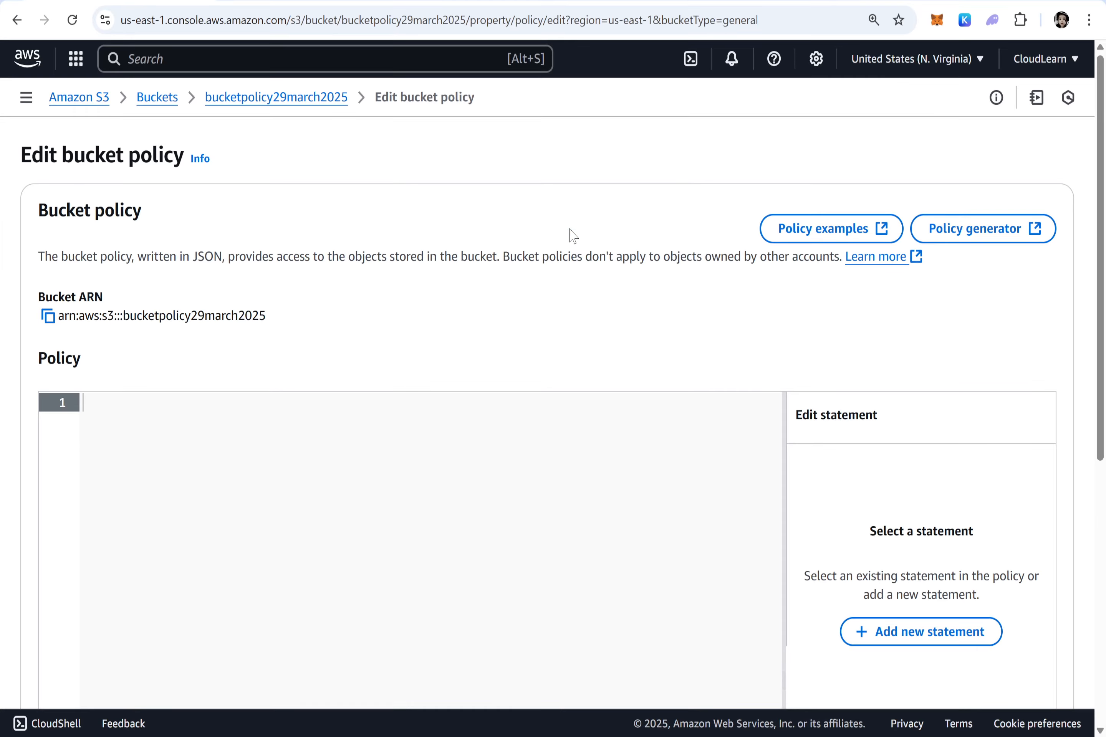
pyautogui.click(1033, 233)
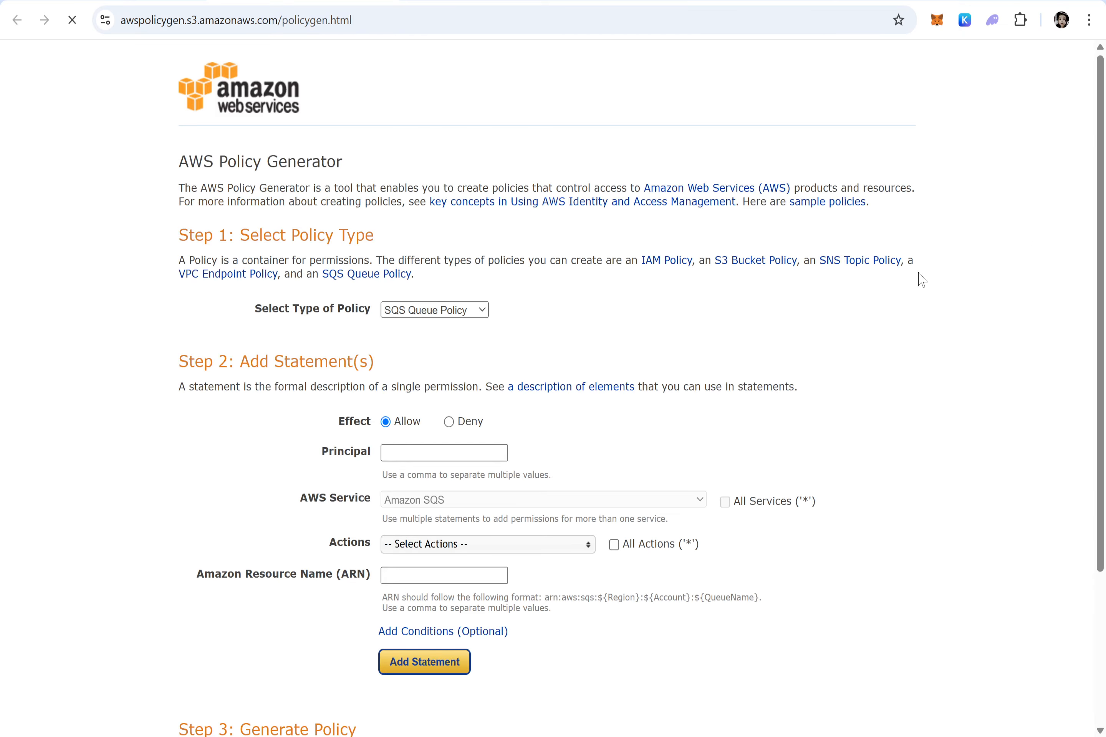
# Step: Set the policy type to S3 Bucket Policy and enter * as the principal of the Allow statement
pyautogui.click(483, 314)
pyautogui.click(442, 349)
pyautogui.scroll(-4, 442, 352)
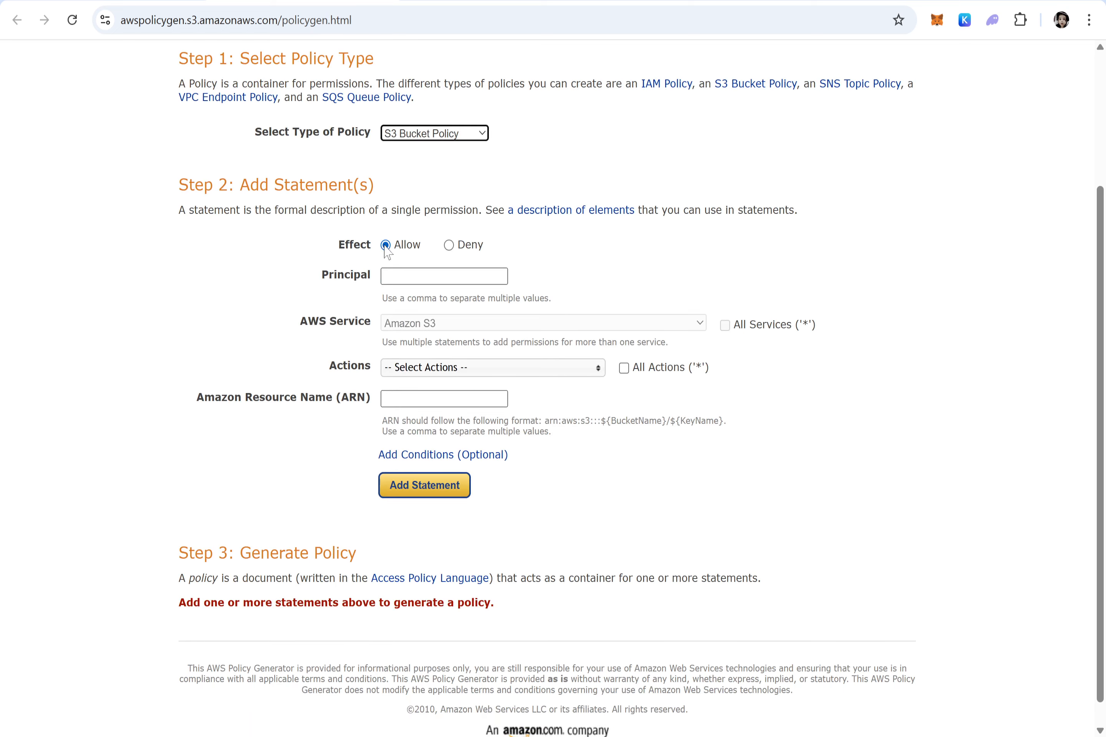
pyautogui.click(403, 272)
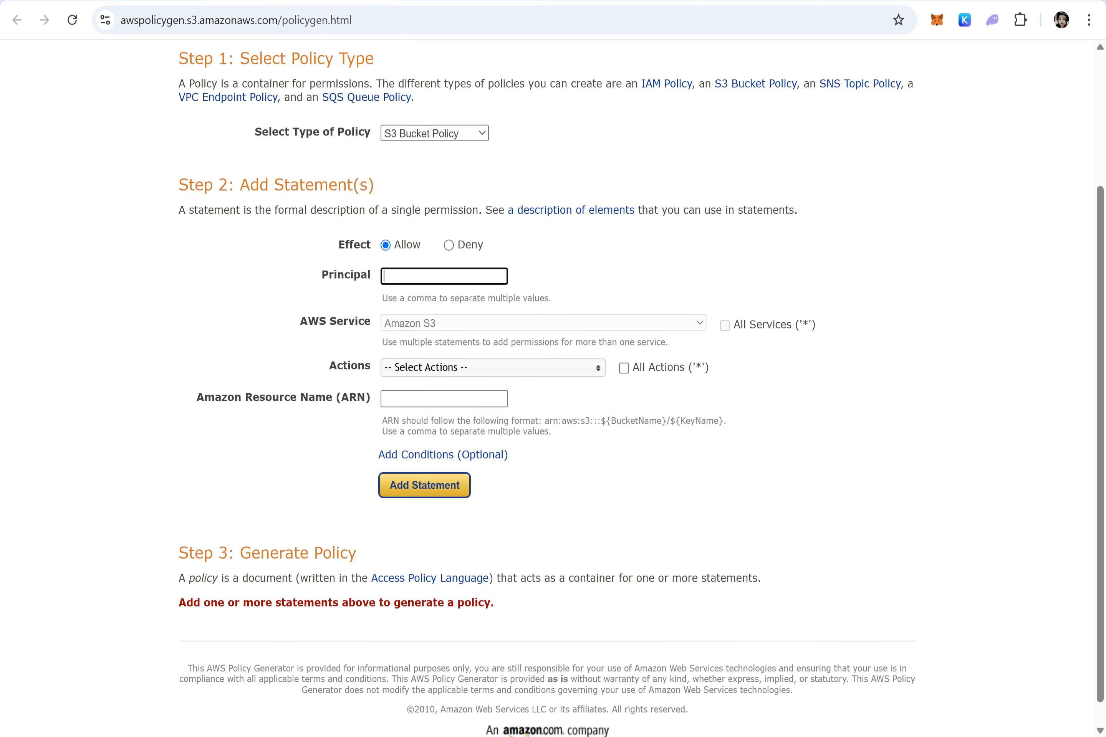
pyautogui.write('*')
pyautogui.press('Return')
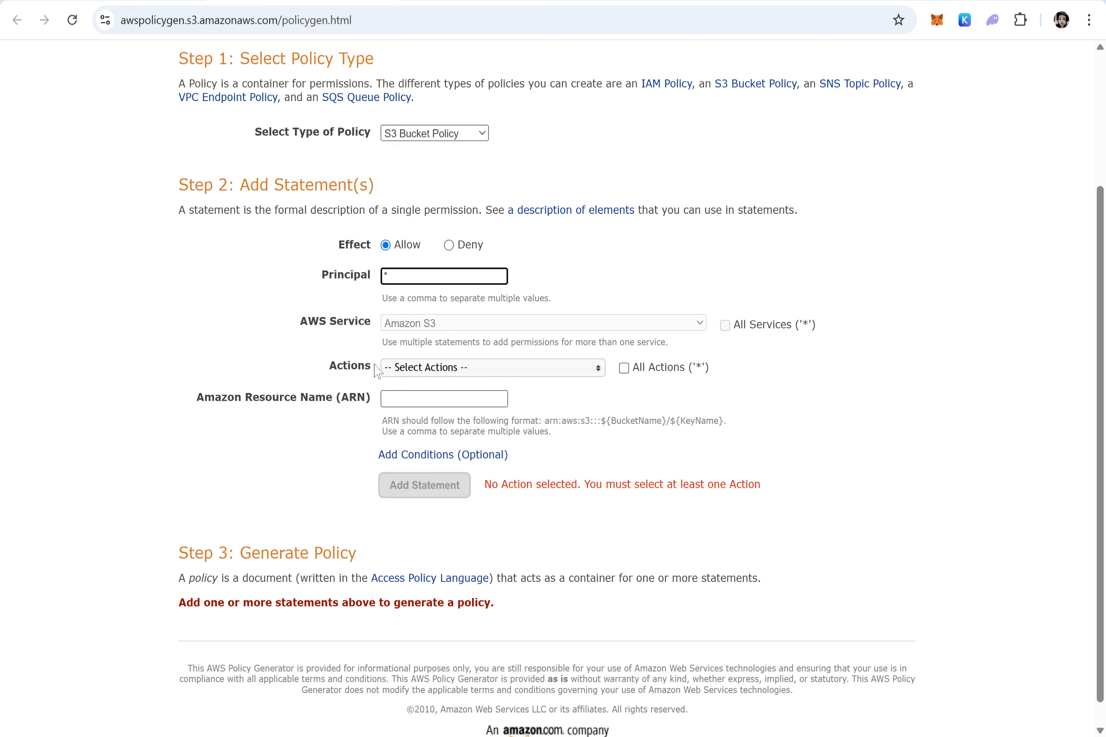
# Step: Look through the individual S3 actions, and allow all actions in the statement
pyautogui.doubleClick(623, 365)
pyautogui.click(624, 368)
pyautogui.click(624, 368)
pyautogui.click(577, 371)
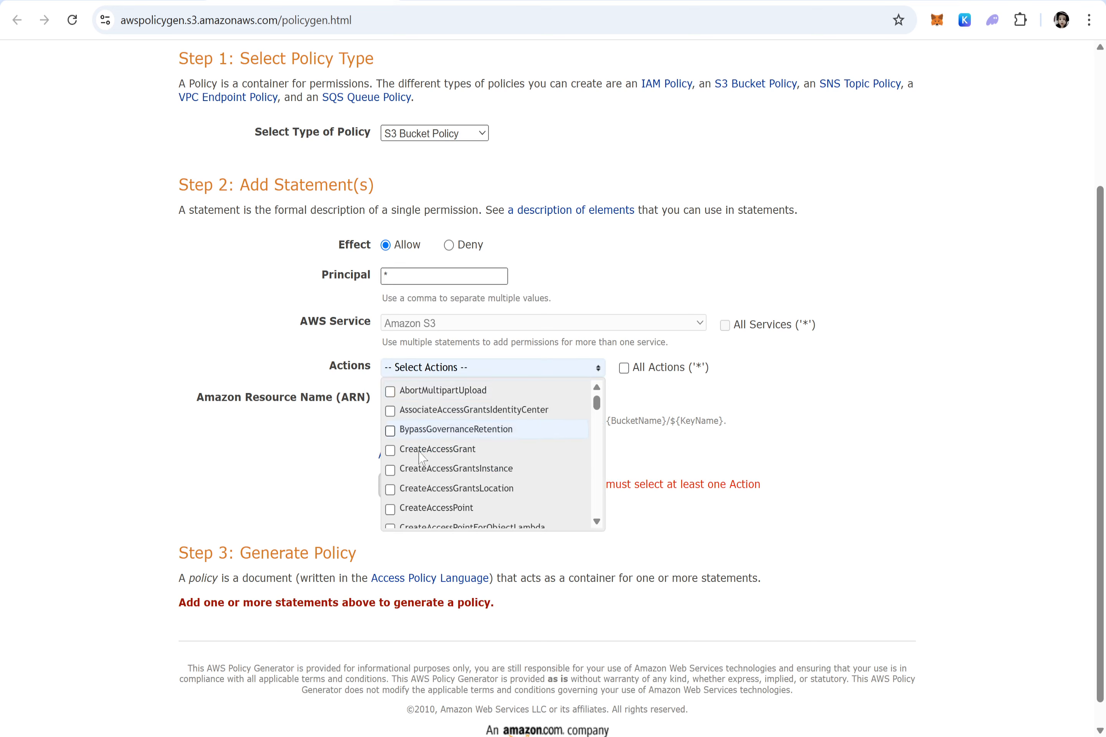
pyautogui.scroll(-15, 425, 485)
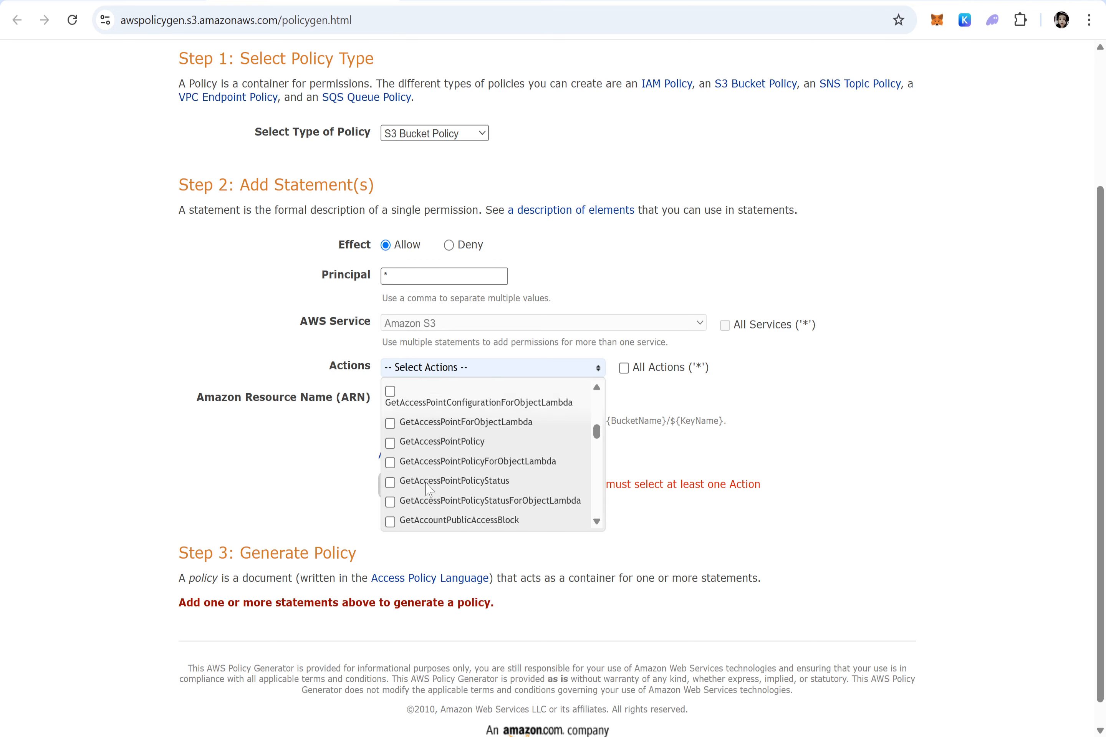
pyautogui.scroll(-3, 428, 489)
pyautogui.scroll(-3, 442, 500)
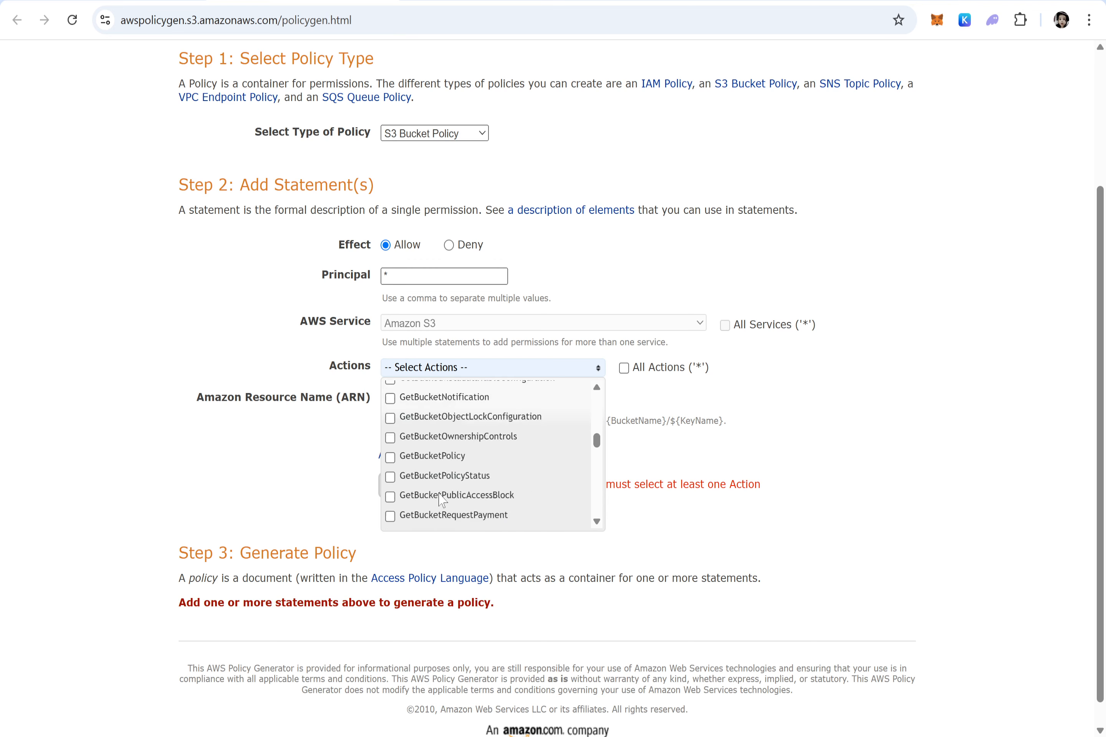
pyautogui.scroll(-20, 442, 500)
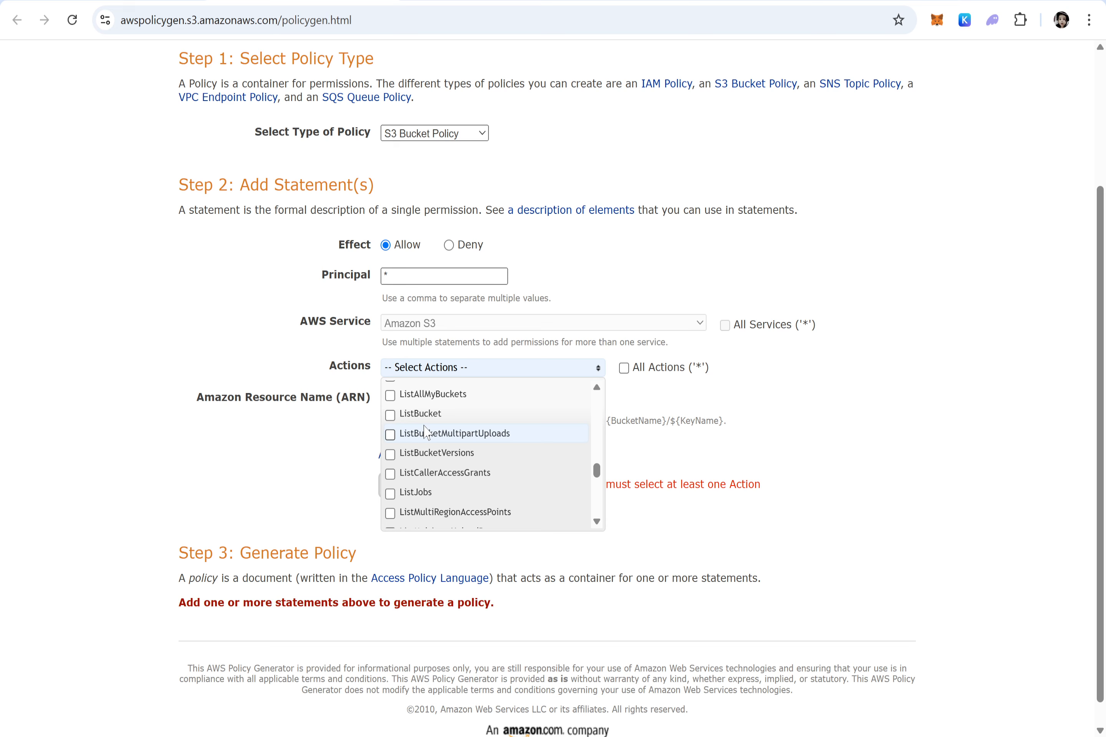
pyautogui.click(778, 417)
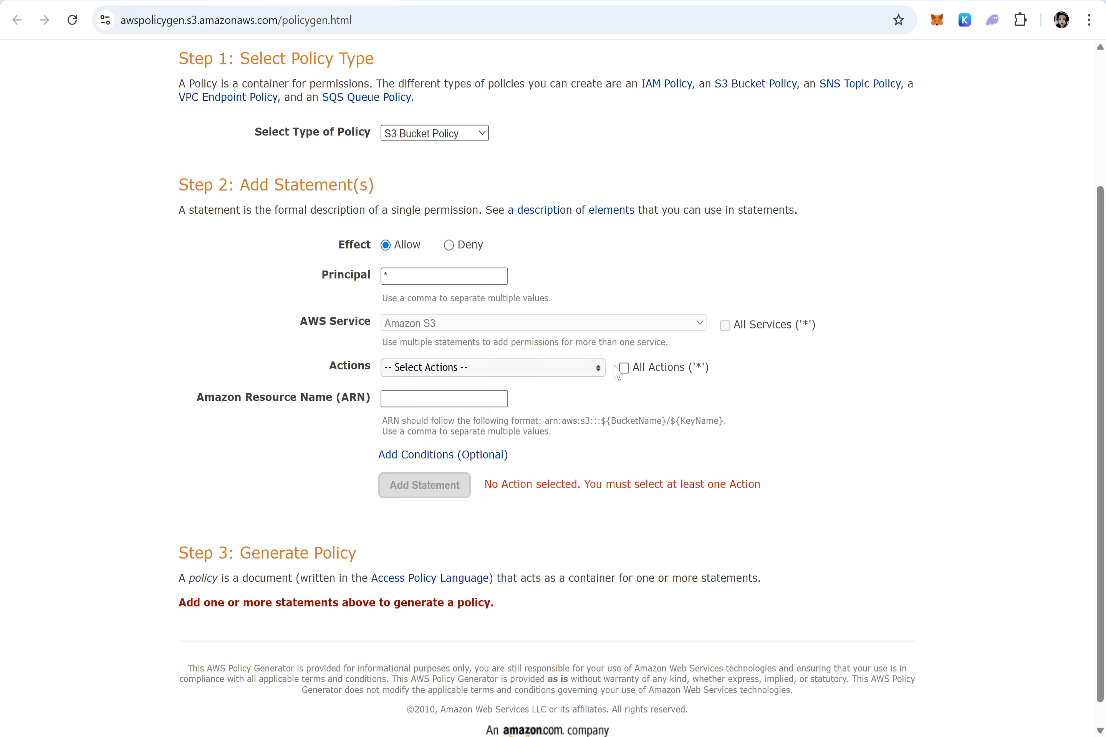
pyautogui.click(623, 368)
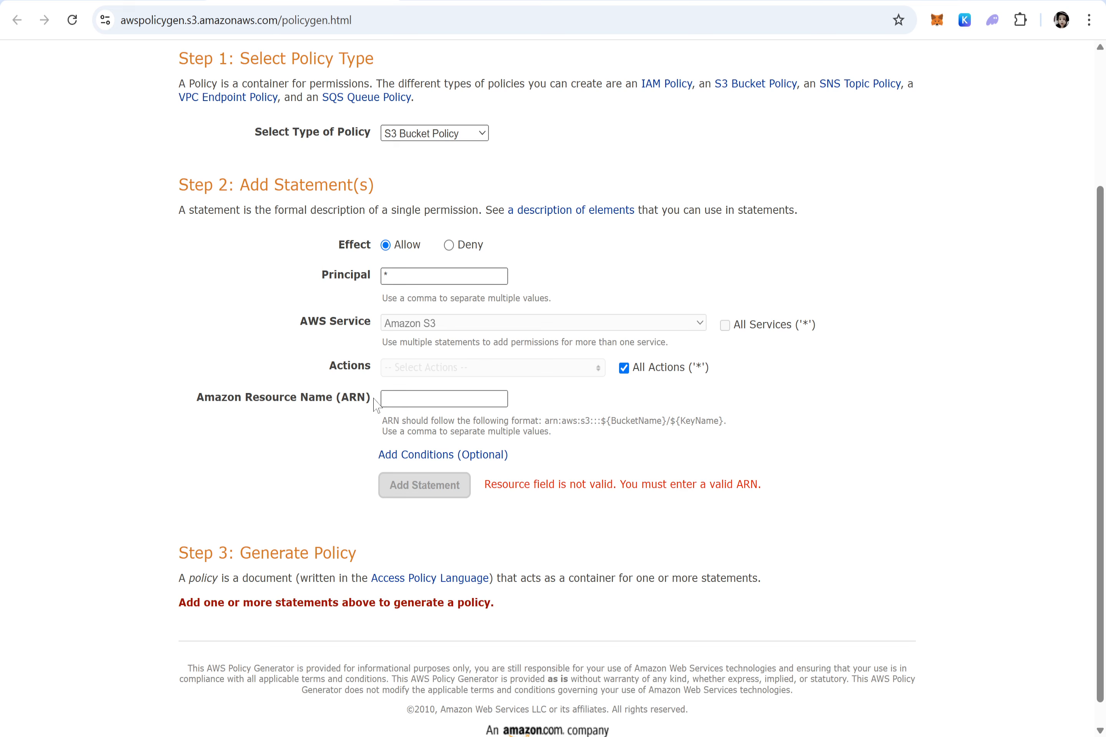
# Step: Copy the bucket ARN from the bucket policy editor and paste it as the statement's Amazon Resource Name
pyautogui.moveTo(372, 400); pyautogui.dragTo(199, 412)
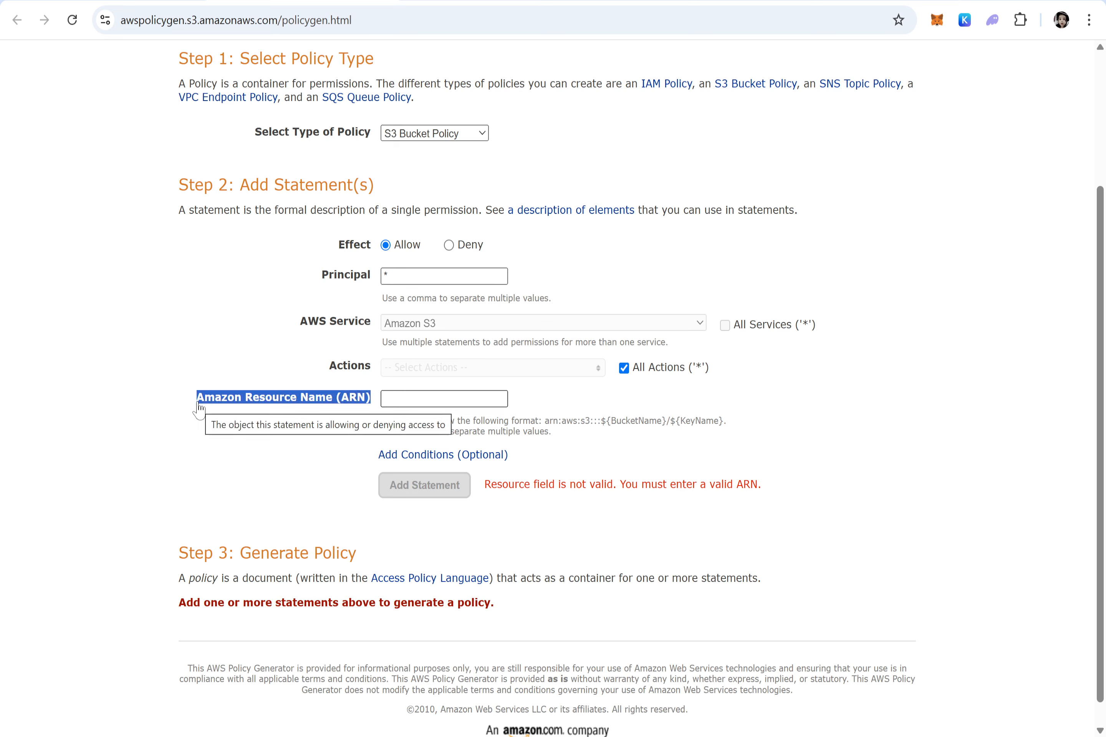
pyautogui.click(476, 398)
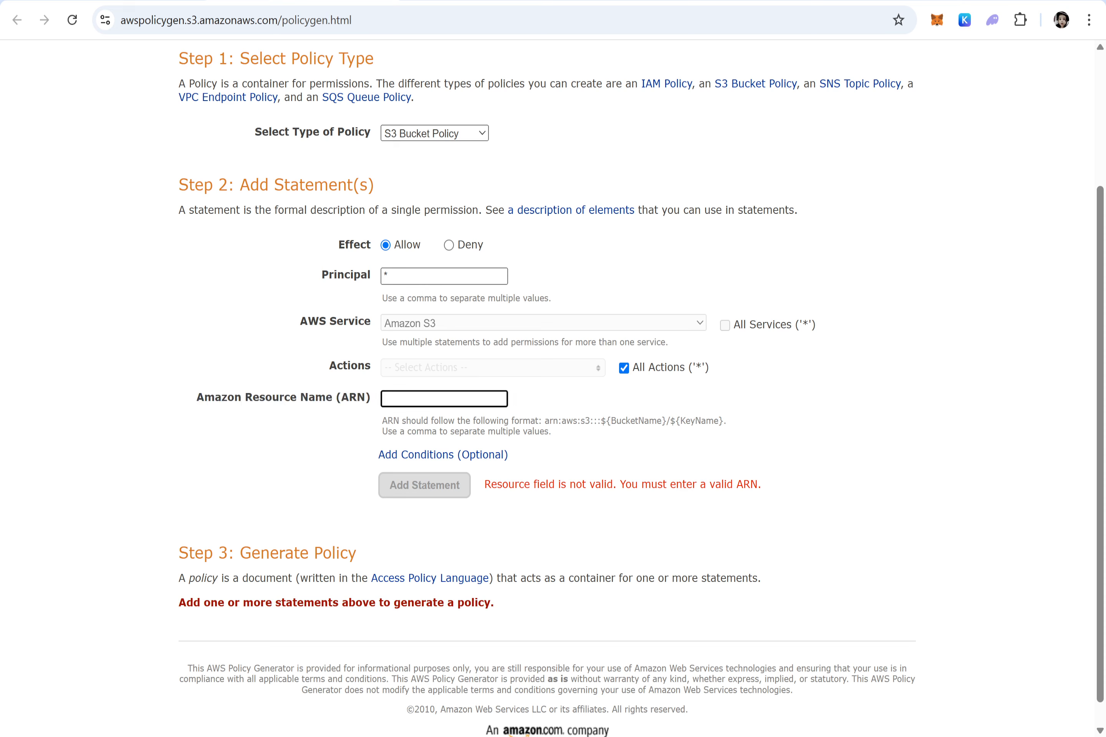
pyautogui.click(176, 1)
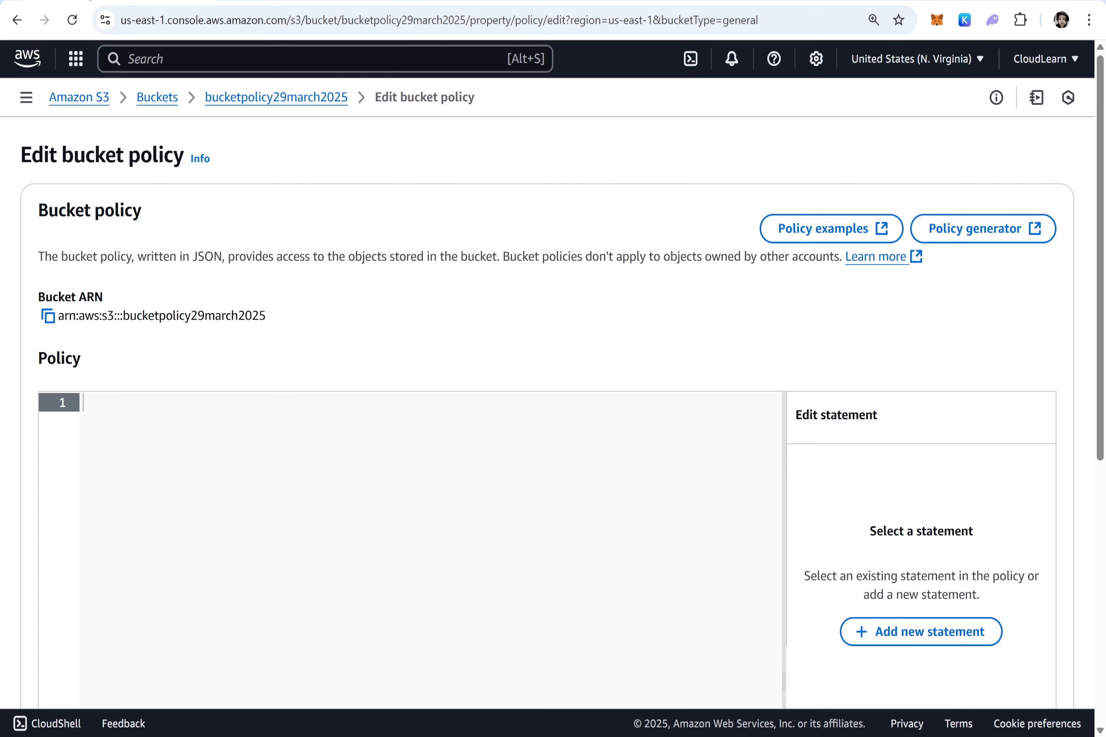
pyautogui.click(47, 316)
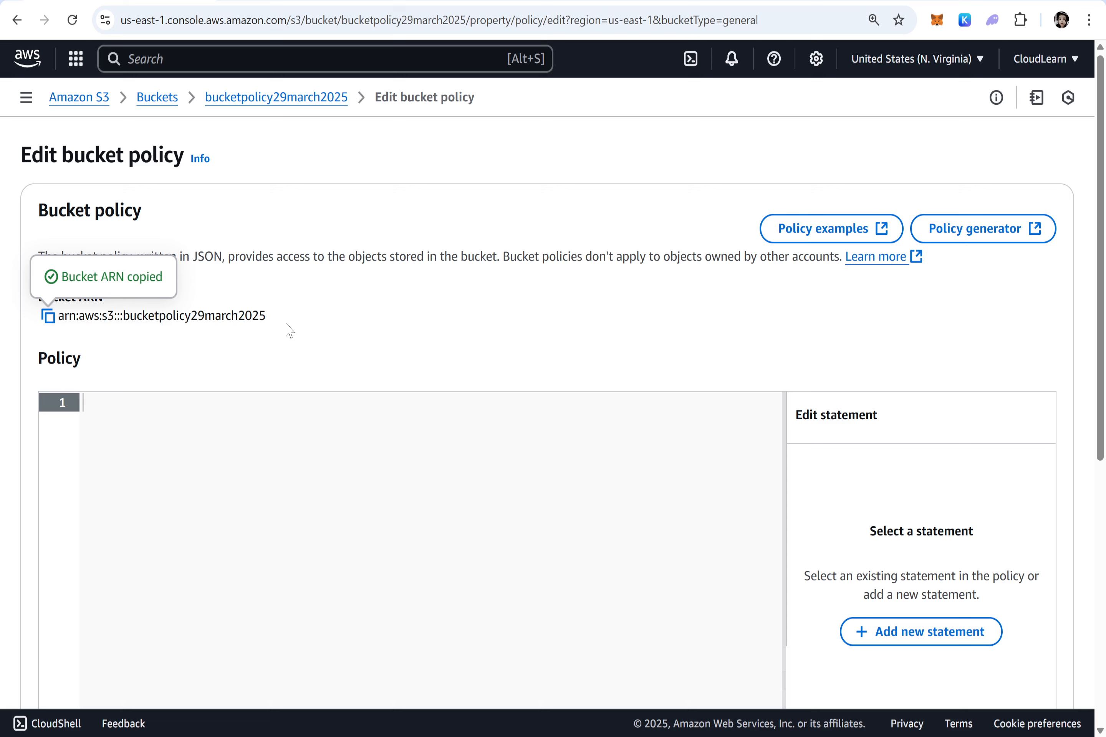
pyautogui.moveTo(279, 316); pyautogui.dragTo(56, 316)
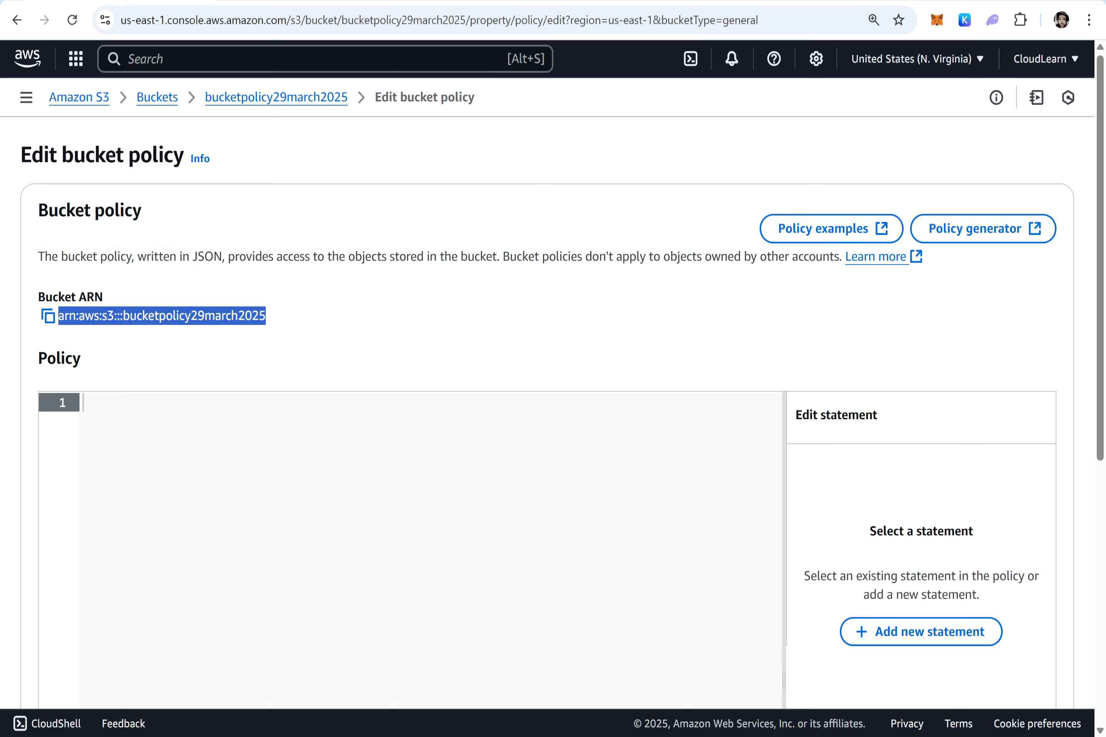
pyautogui.hotkey('ctrl', 'Tab')
pyautogui.hotkey('ctrl', 'v')
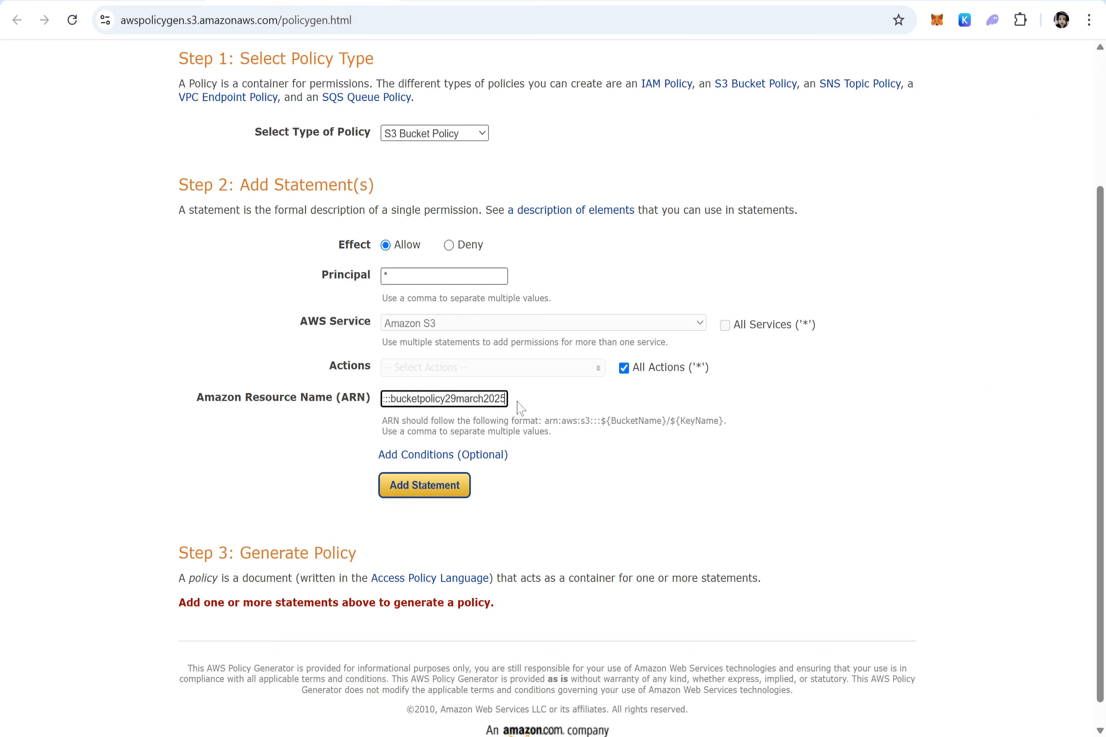
# Step: Switch to the Notepad notes and add the line "arn of the S3 bucket : arn:aws:s3:::bucketpolicy29march2025" below the object URL
pyautogui.click(754, 736)
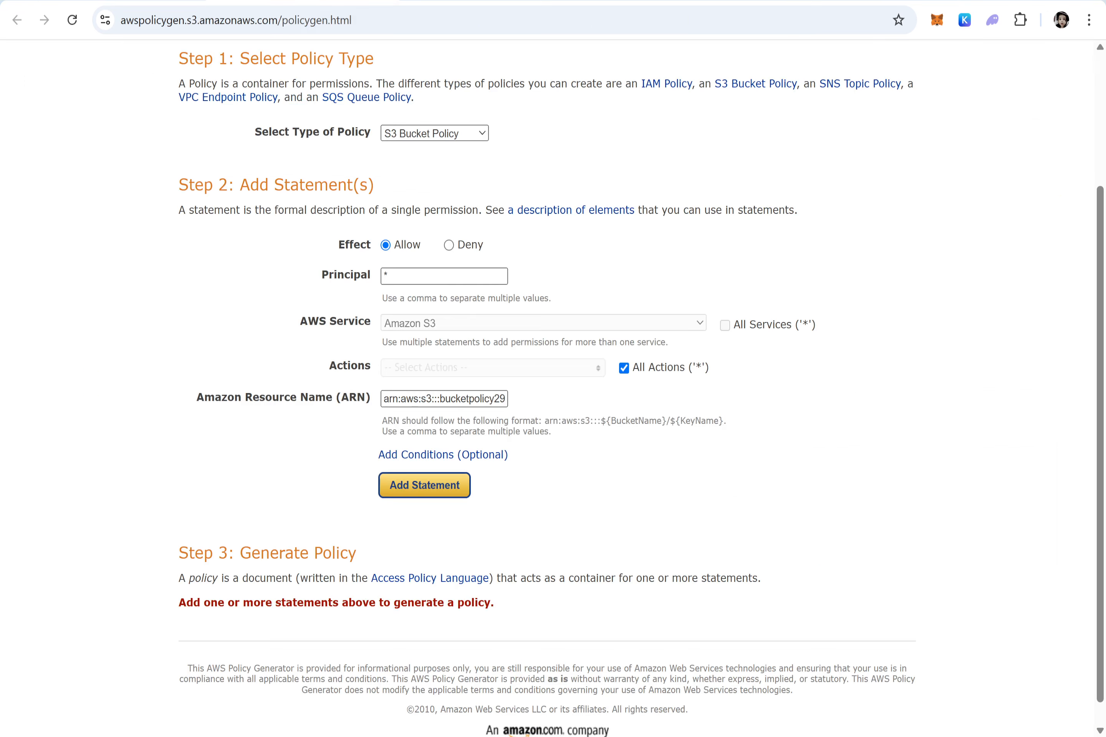
pyautogui.click(729, 709)
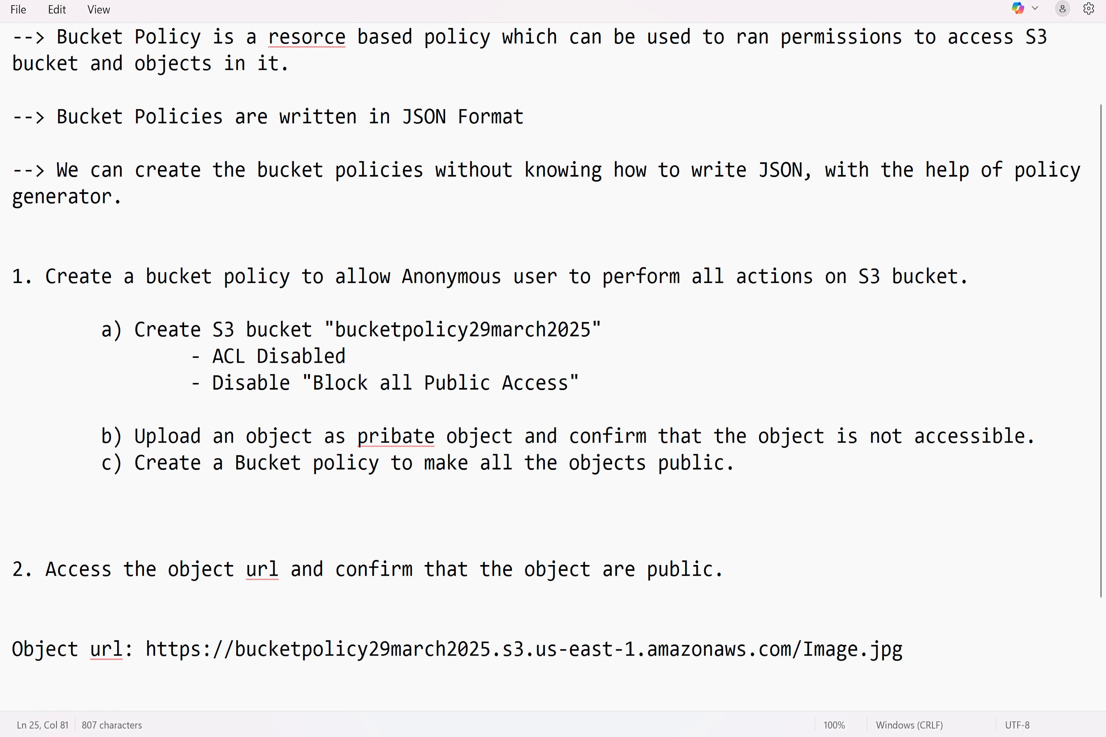
pyautogui.press('Return')
pyautogui.press('Return')
pyautogui.press('Return')
pyautogui.write('arn')
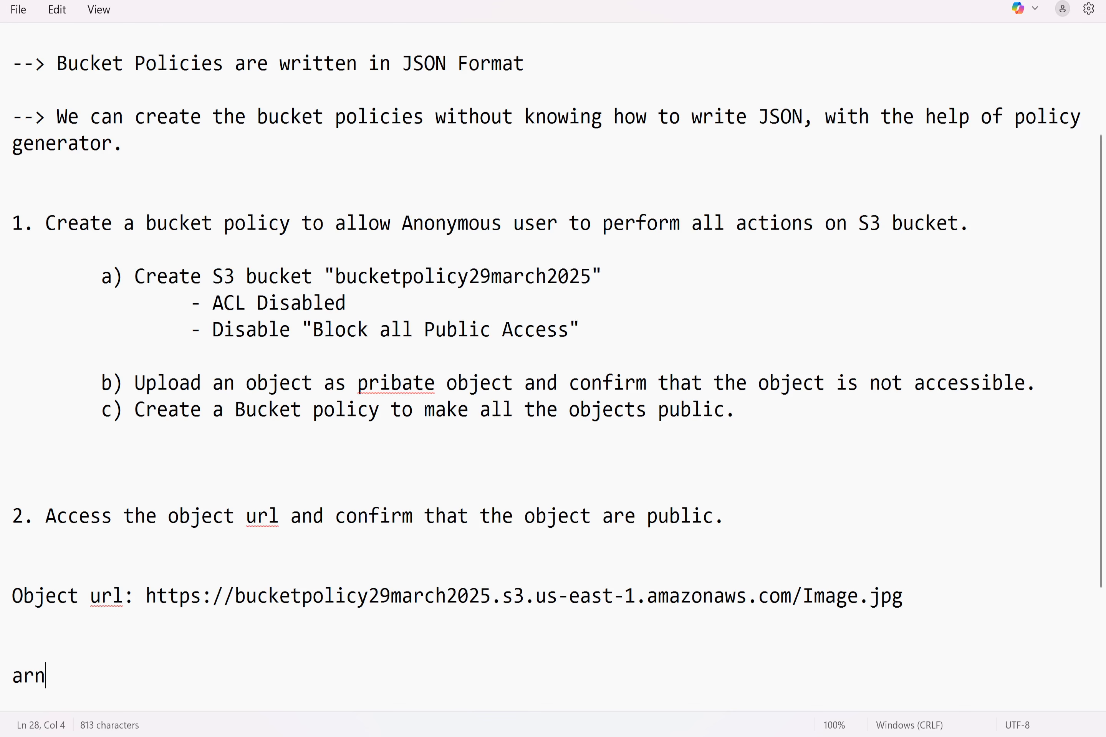
pyautogui.write(' of the S3 b')
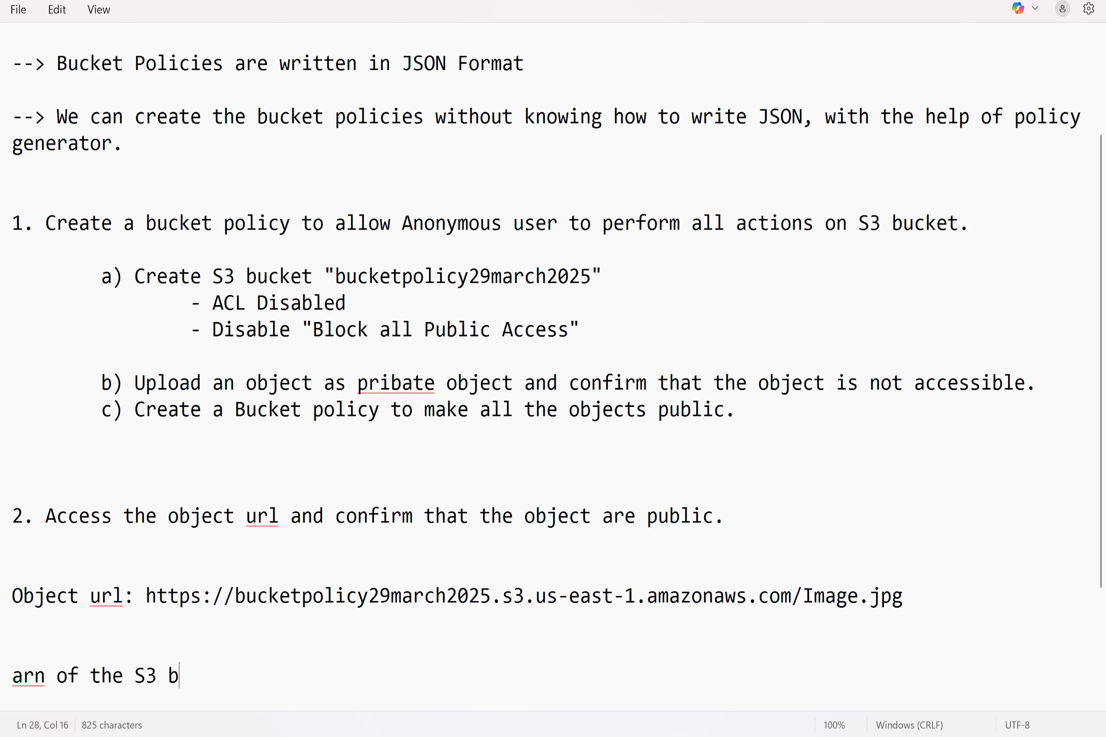
pyautogui.write('ucket :')
pyautogui.hotkey('ctrl', 'v')
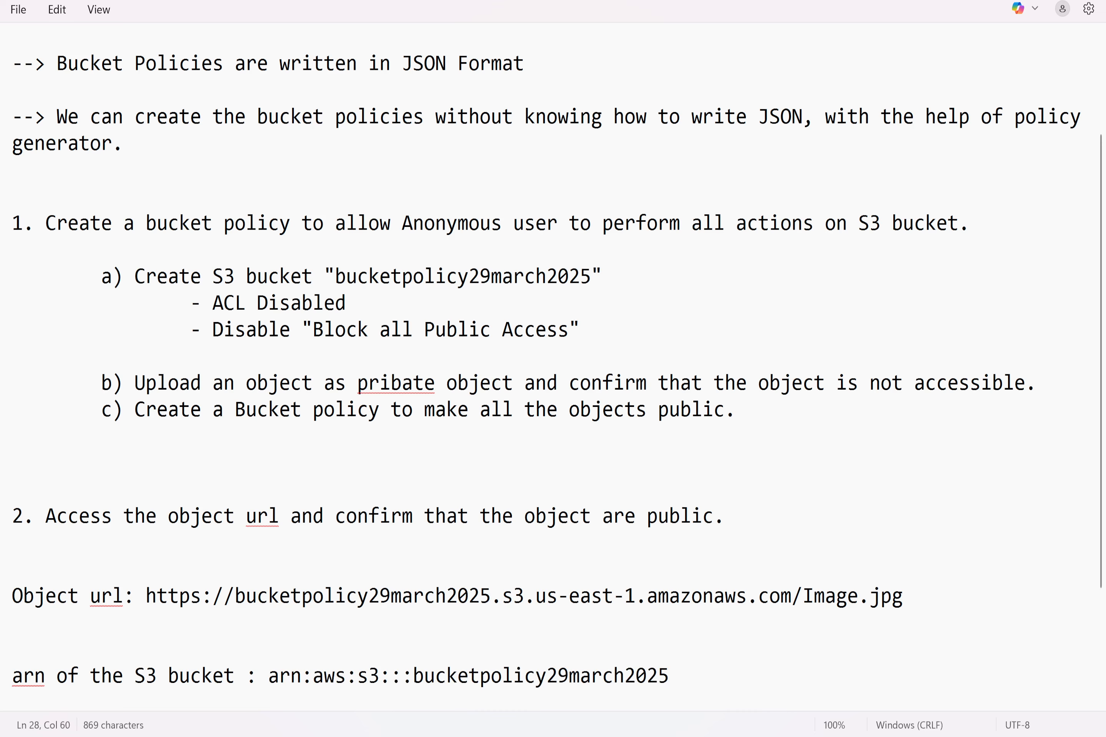
pyautogui.scroll(-2, 556, 357)
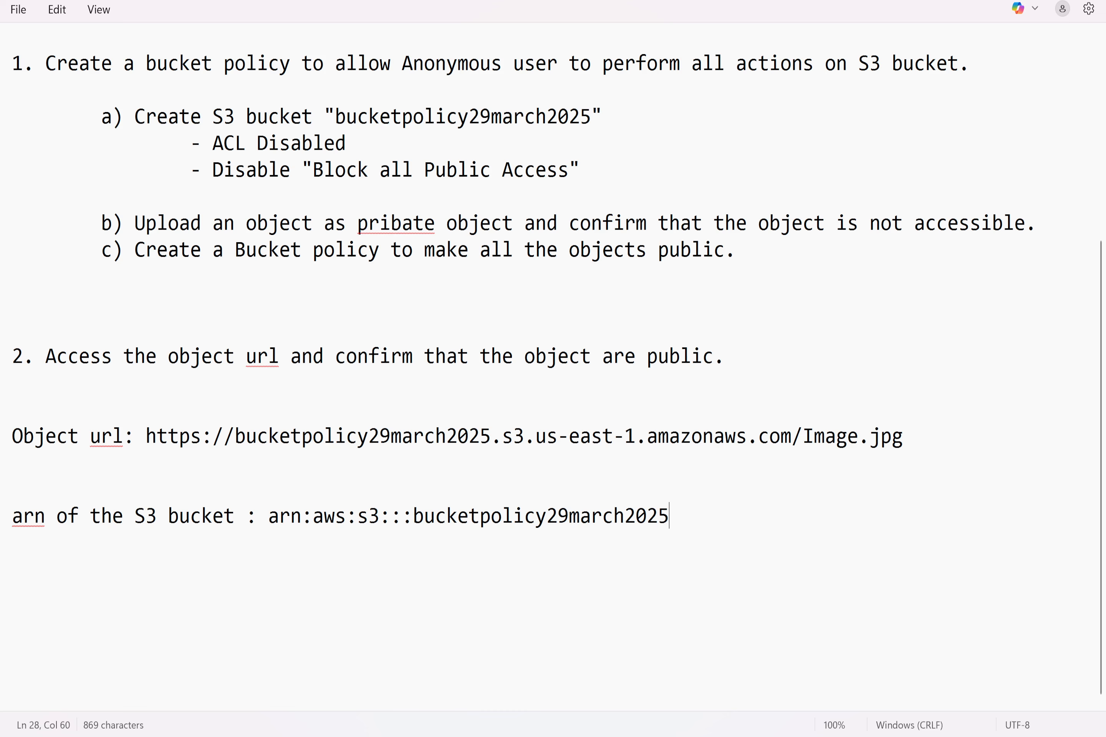
# Step: Try the bucket ARN with the suffix /* in the notes, copying the full ARN before removing the suffix
pyautogui.write('/*')
pyautogui.hotkey('shift', 'Down')
pyautogui.hotkey('shift', 'Down')
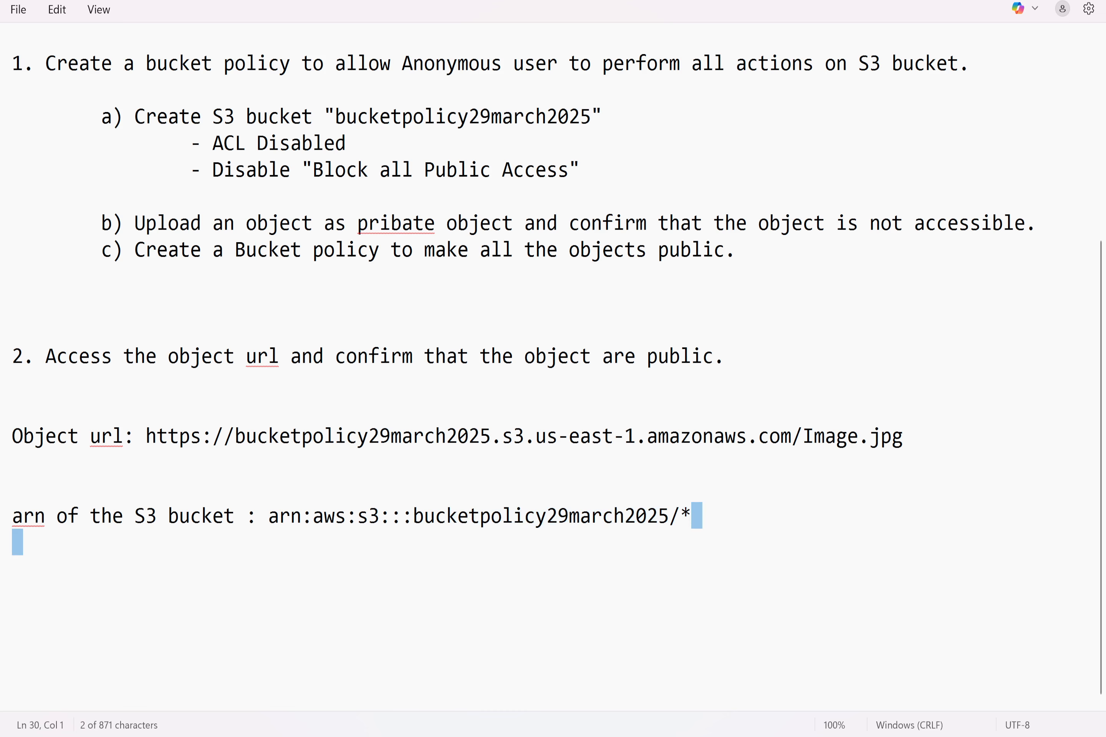
pyautogui.moveTo(692, 516); pyautogui.dragTo(276, 526)
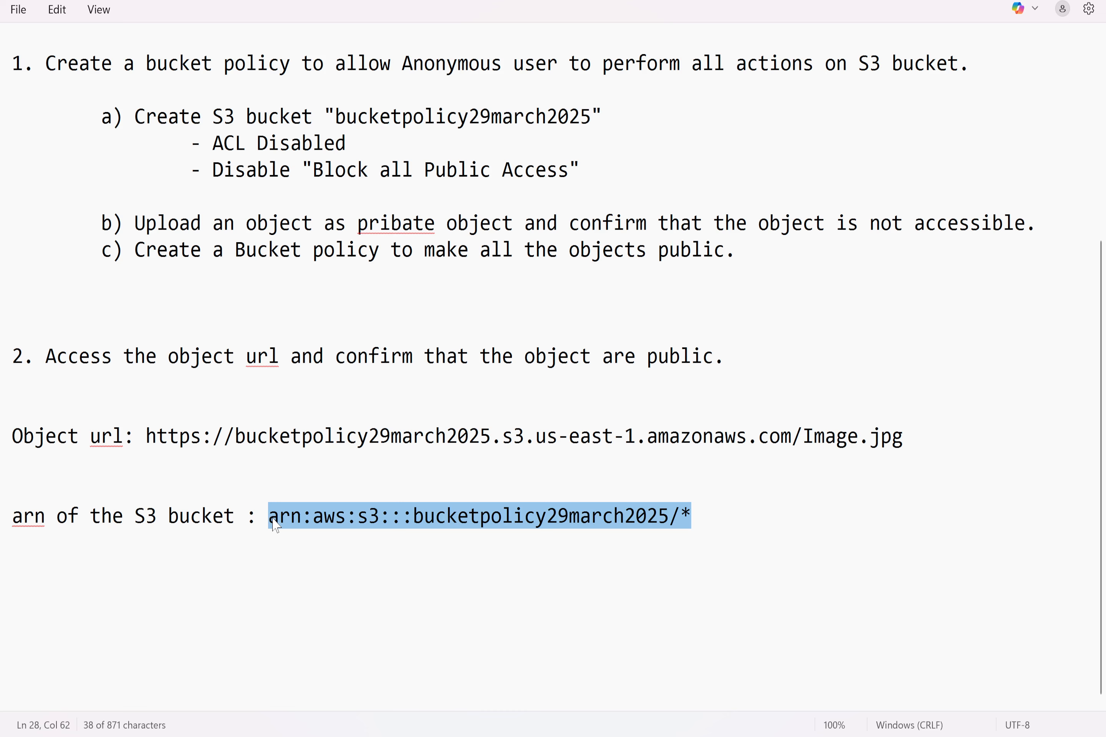
pyautogui.hotkey('ctrl', 'c')
pyautogui.press('Right')
pyautogui.press('BackSpace')
pyautogui.press('BackSpace')
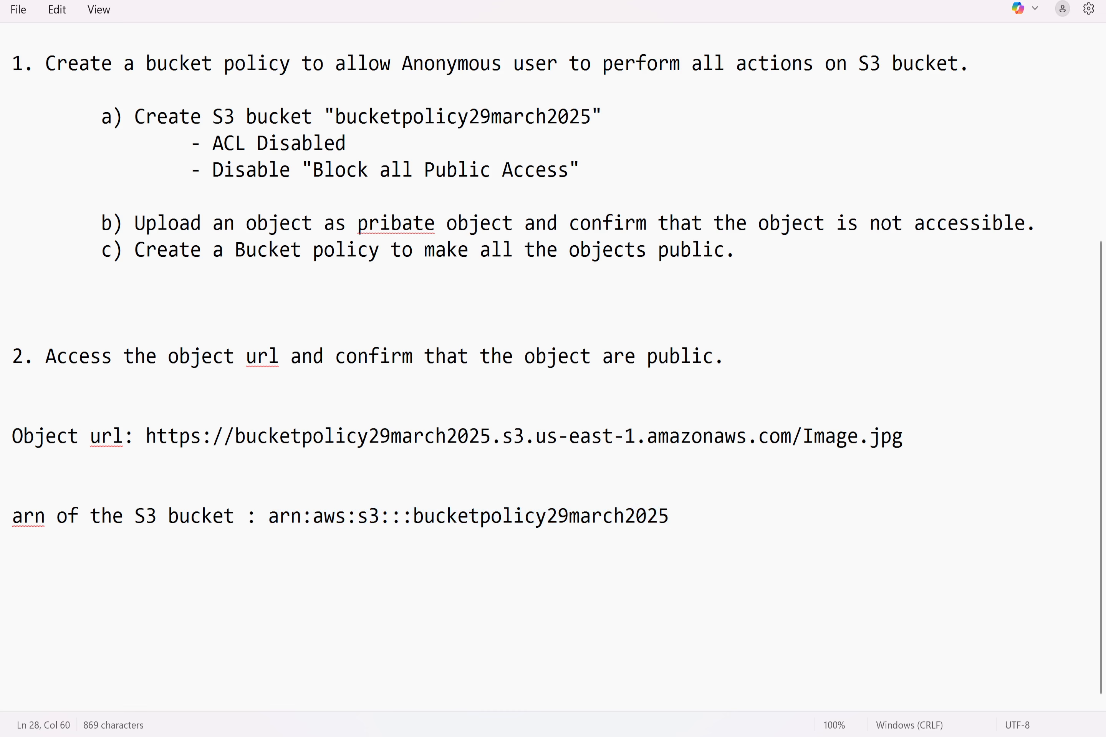
# Step: Try the single-object suffix /object1.jpg on the bucket ARN in the notes, and delete it again
pyautogui.write('/object1.jpg')
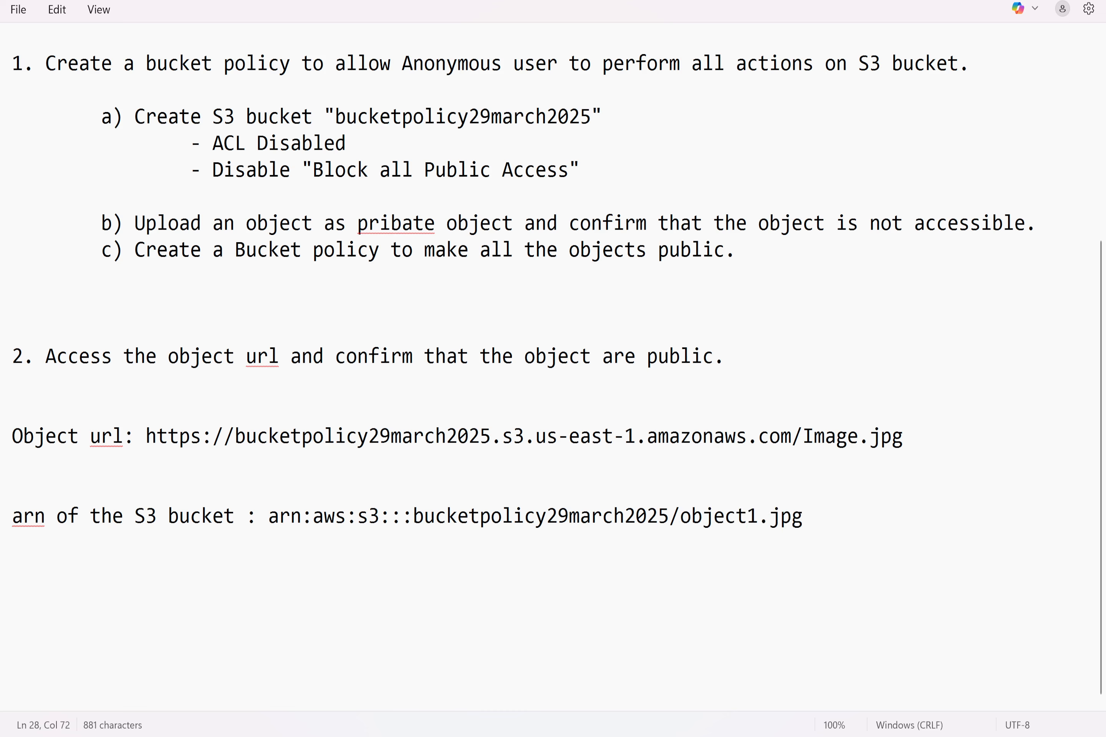
pyautogui.press('BackSpace')
pyautogui.press('BackSpace')
pyautogui.press('BackSpace')
pyautogui.press('BackSpace')
pyautogui.press('BackSpace')
pyautogui.press('BackSpace')
pyautogui.press('BackSpace')
pyautogui.press('BackSpace')
pyautogui.press('BackSpace')
pyautogui.press('BackSpace')
pyautogui.press('BackSpace')
pyautogui.press('BackSpace')
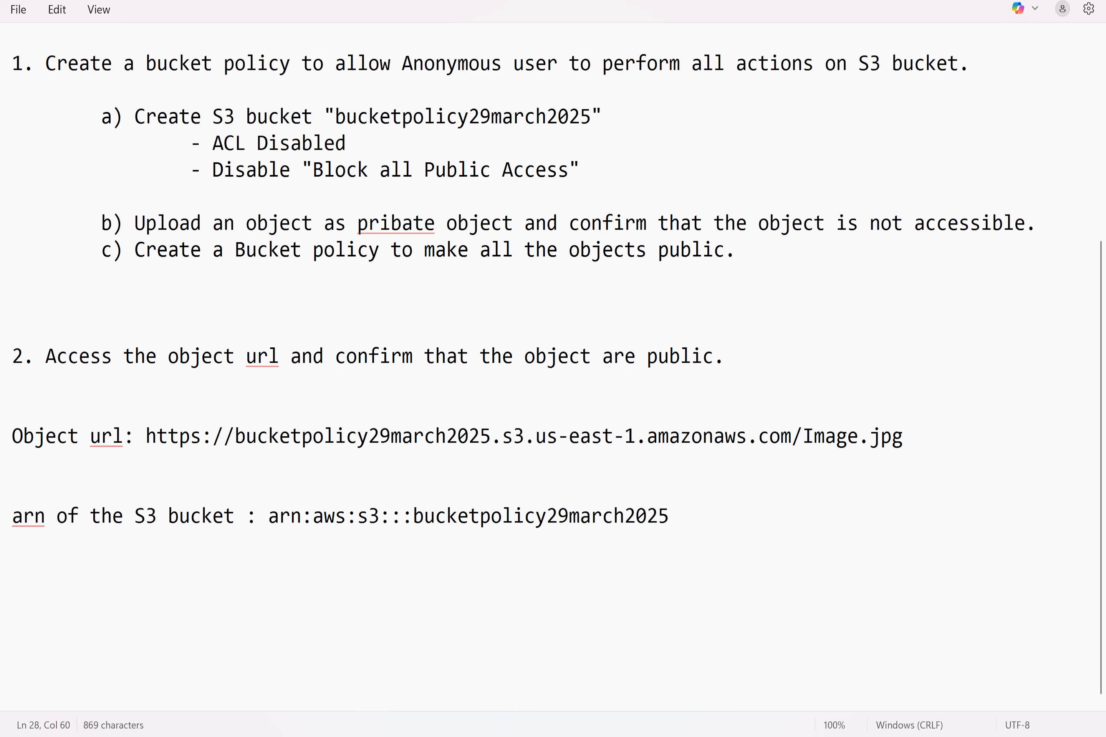
# Step: Switch back to the AWS Policy Generator, append /* to the bucket ARN, and add the statement to the policy
pyautogui.click(1021, 0)
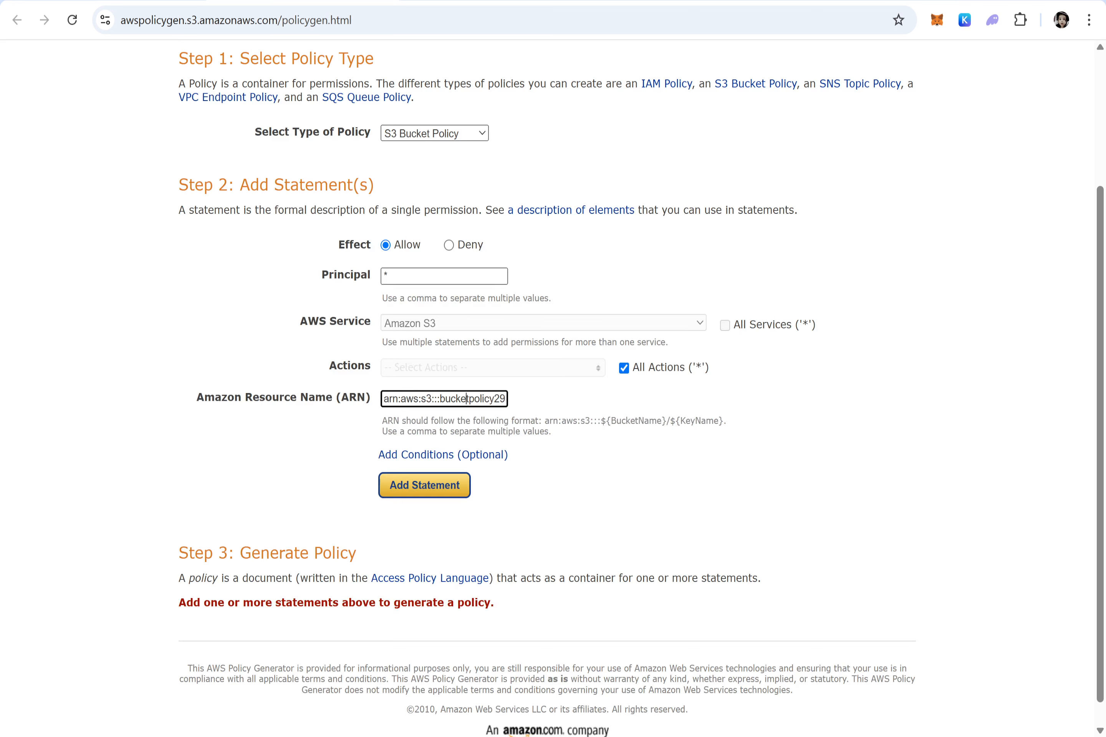
pyautogui.hotkey('ctrl', 'a')
pyautogui.press('Right')
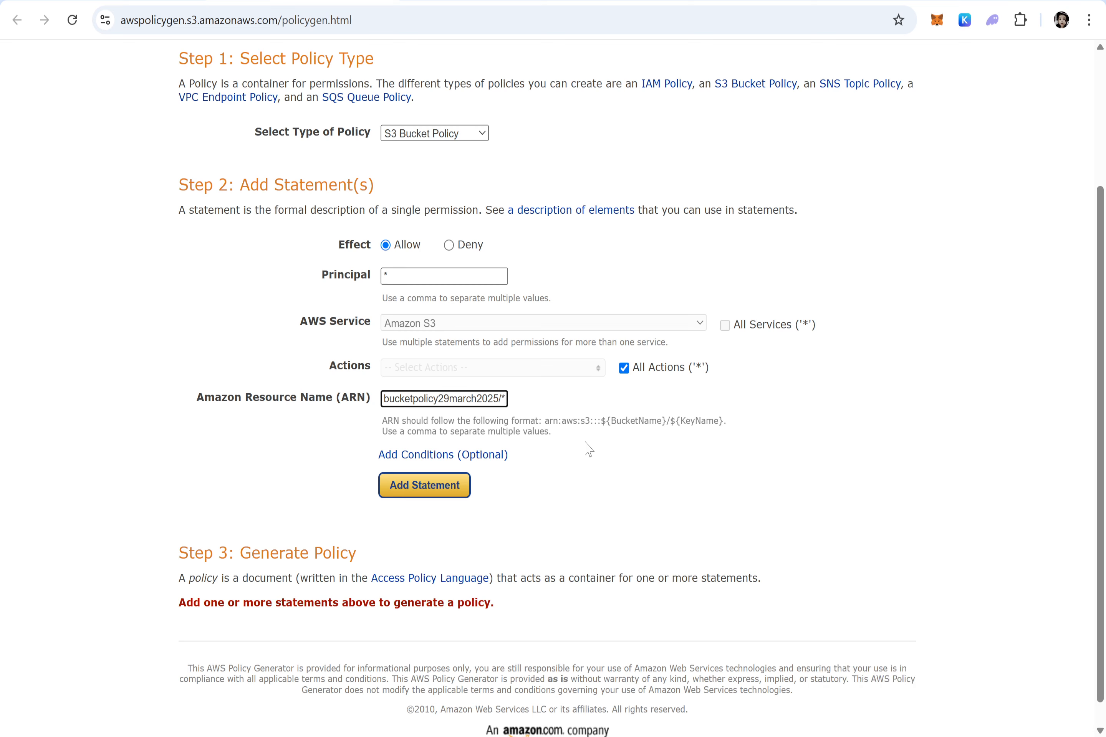
pyautogui.scroll(-1, 589, 449)
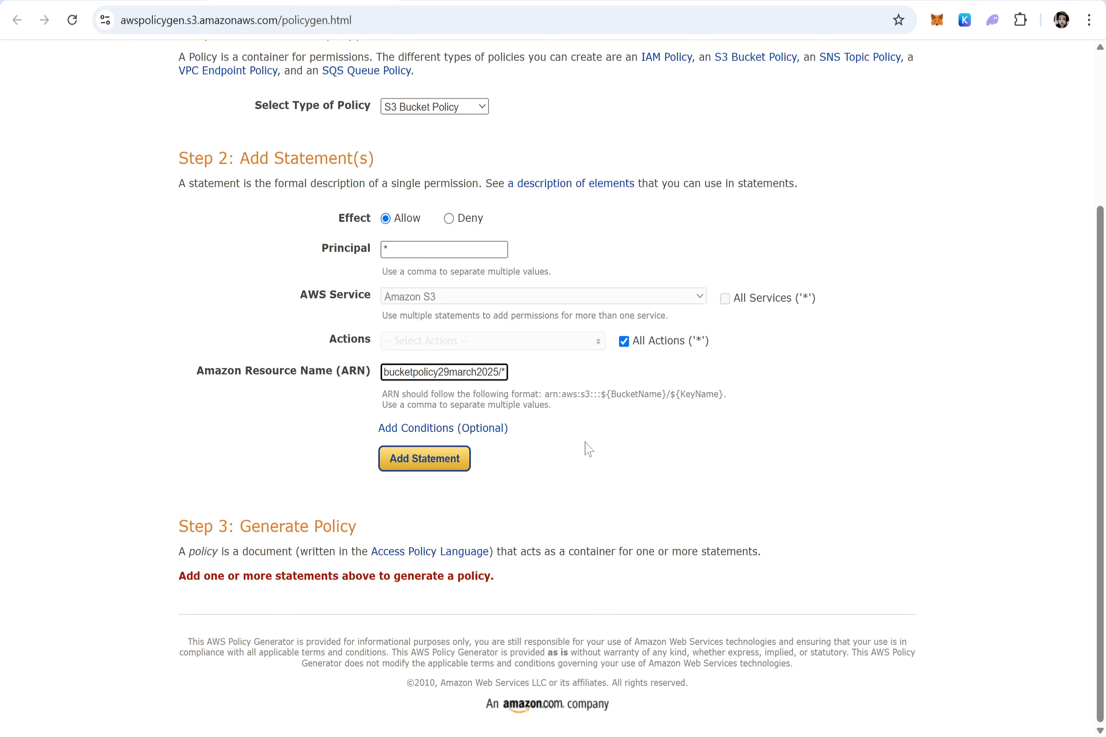
pyautogui.click(433, 460)
pyautogui.scroll(-3, 432, 462)
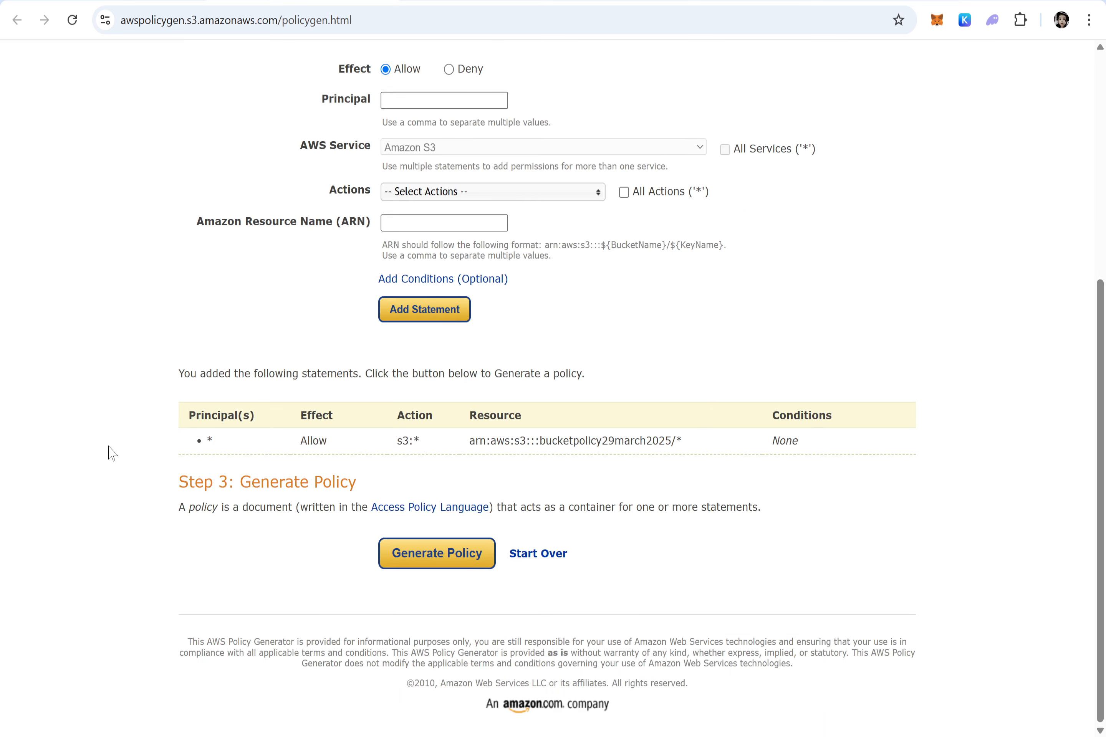
# Step: Check the added statement's principal, effect, action and resource, and generate the policy document
pyautogui.moveTo(214, 440); pyautogui.dragTo(201, 451)
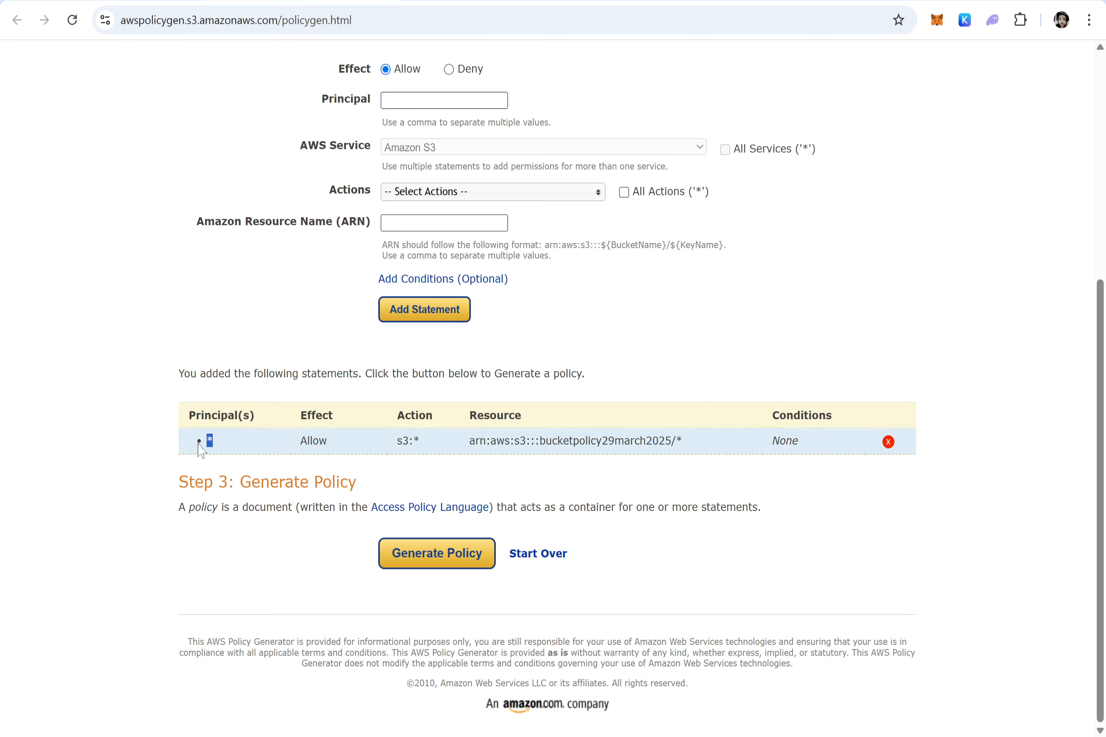
pyautogui.moveTo(331, 442); pyautogui.dragTo(300, 447)
pyautogui.moveTo(425, 445); pyautogui.dragTo(398, 454)
pyautogui.moveTo(673, 442); pyautogui.dragTo(469, 442)
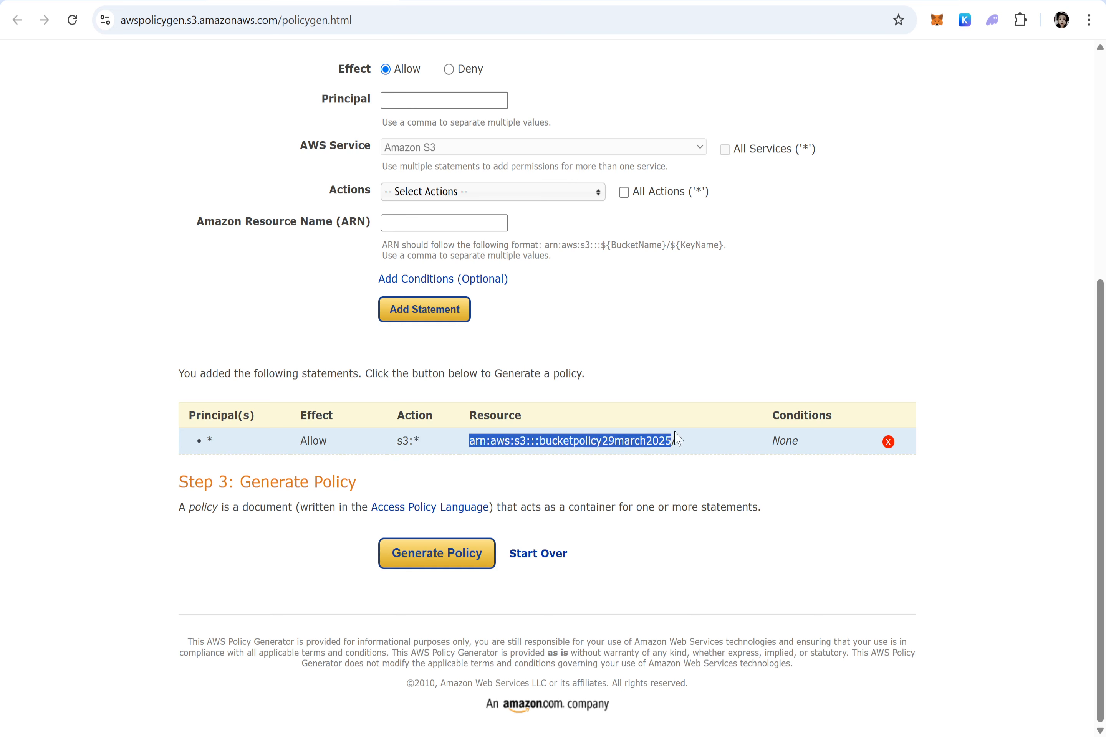
pyautogui.moveTo(684, 441); pyautogui.dragTo(671, 441)
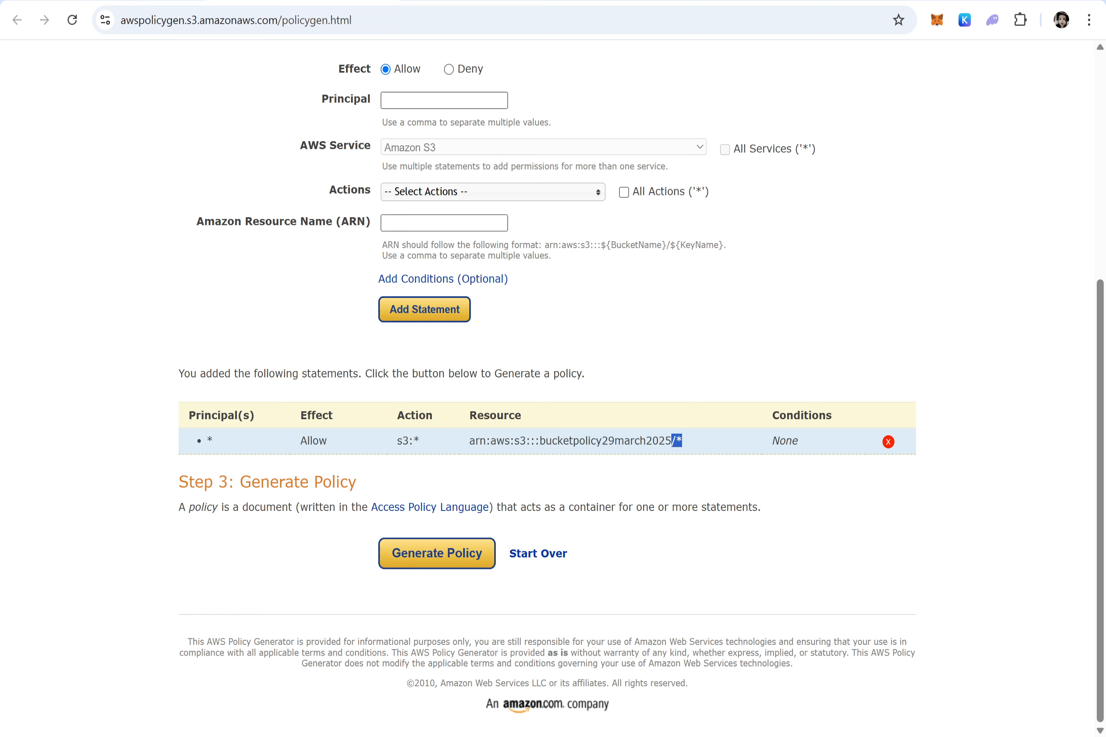
pyautogui.click(463, 556)
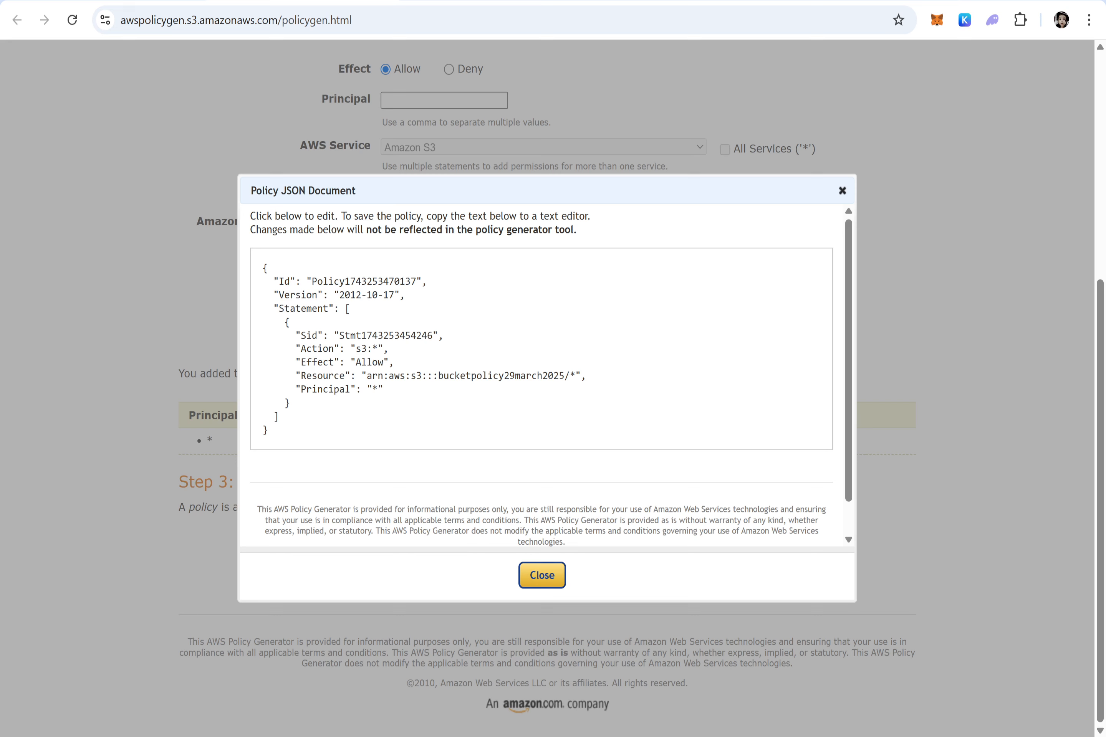
# Step: Copy the generated policy JSON and paste it into the bucket policy editor for bucketpolicy29march2025
pyautogui.hotkey('ctrl', 'a')
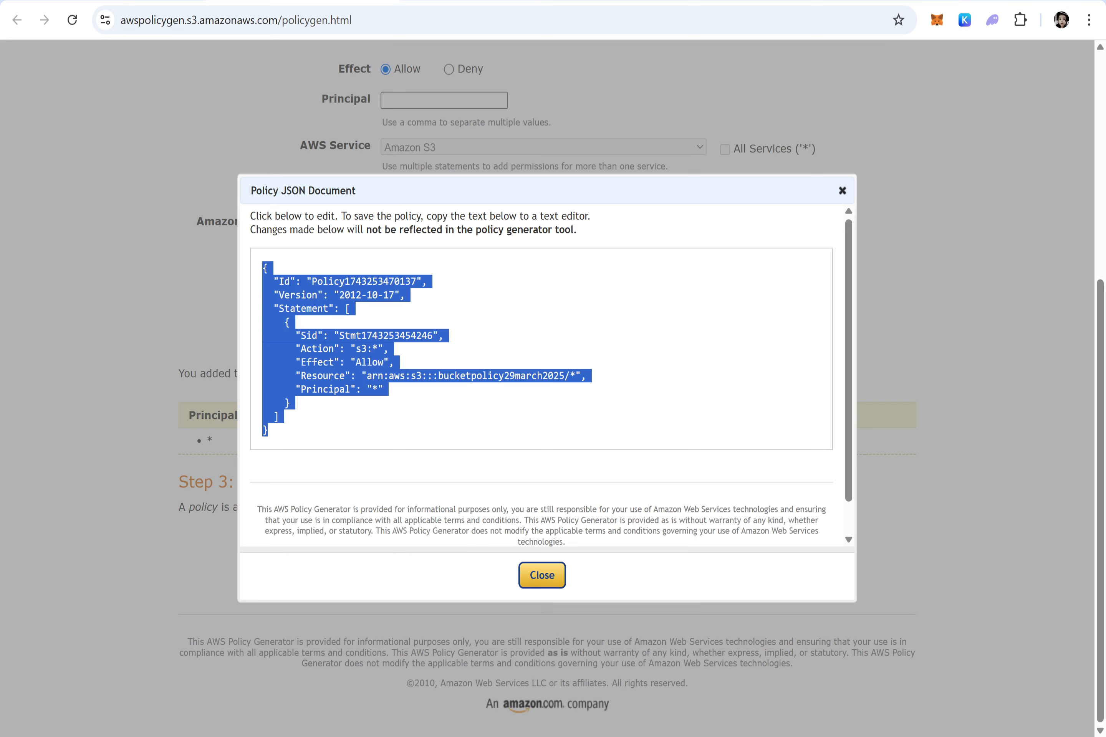
pyautogui.click(122, 1)
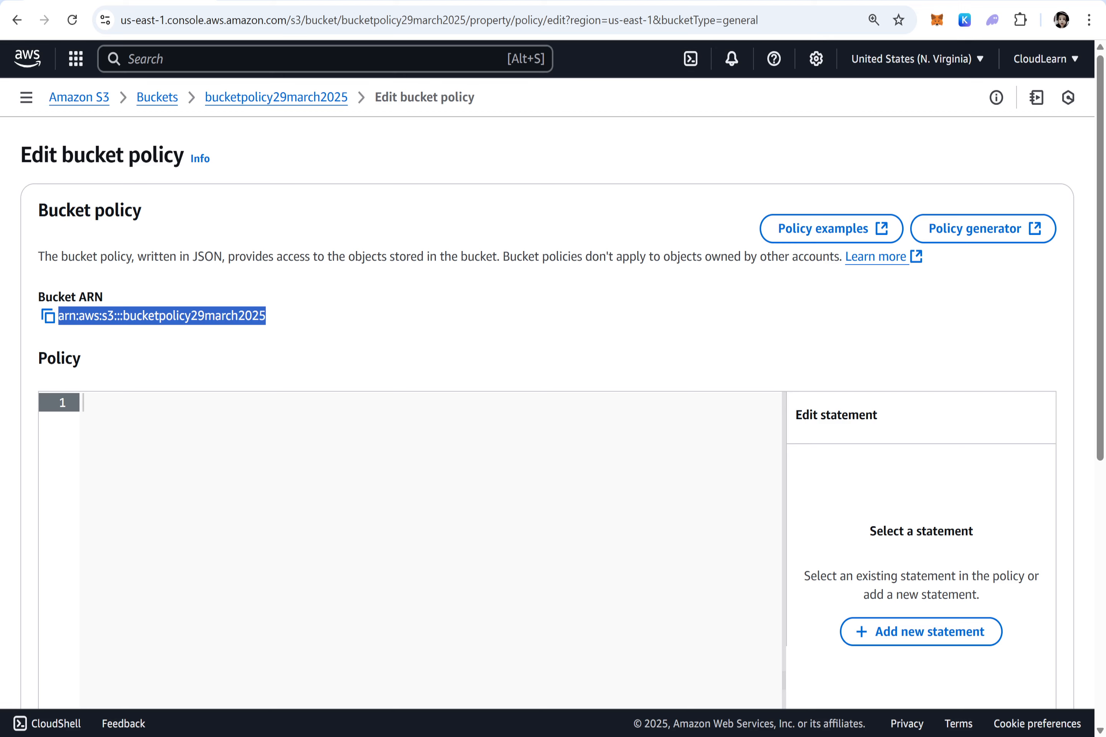
pyautogui.scroll(-5, 548, 381)
pyautogui.hotkey('ctrl', 'v')
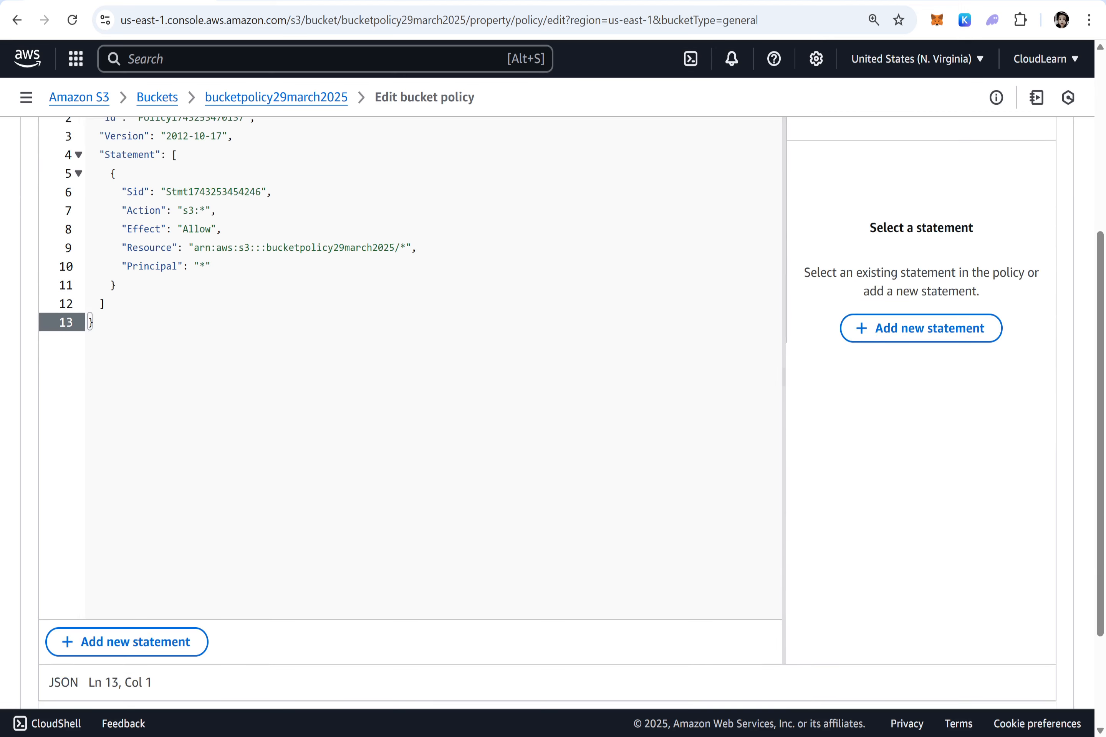
pyautogui.scroll(-3, 548, 380)
pyautogui.scroll(5, 547, 380)
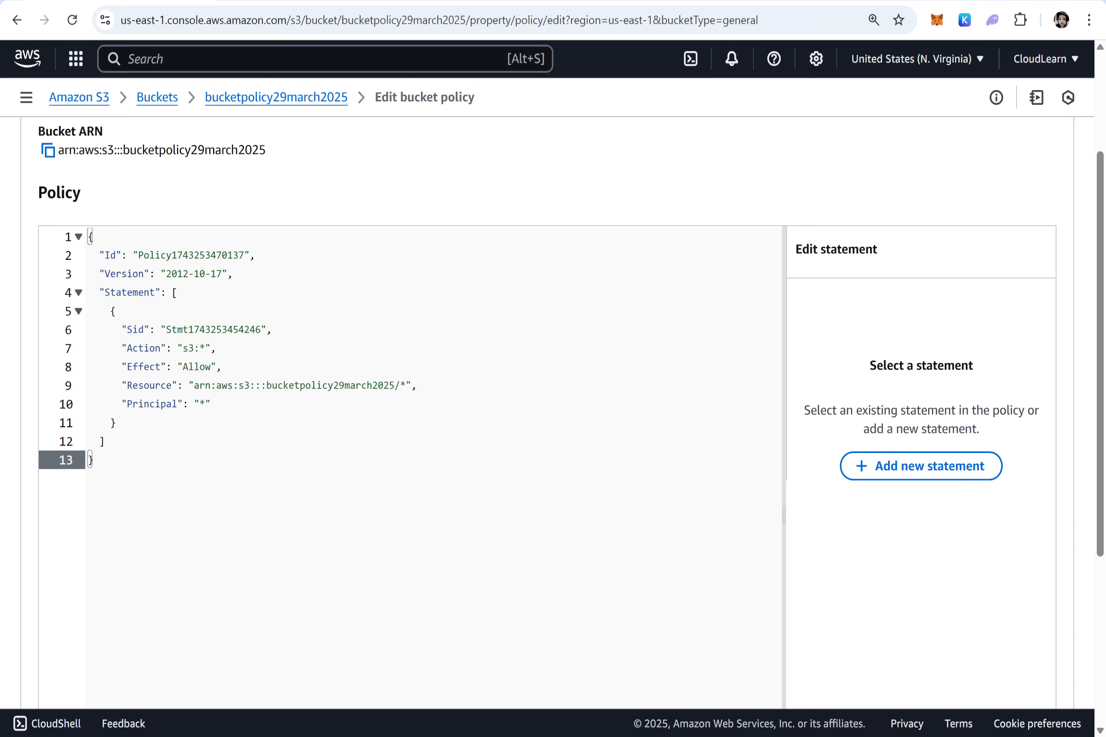
# Step: Check the Action, Effect, Resource and Principal values in the pasted policy, and save the bucket policy
pyautogui.click(194, 349)
pyautogui.click(206, 349)
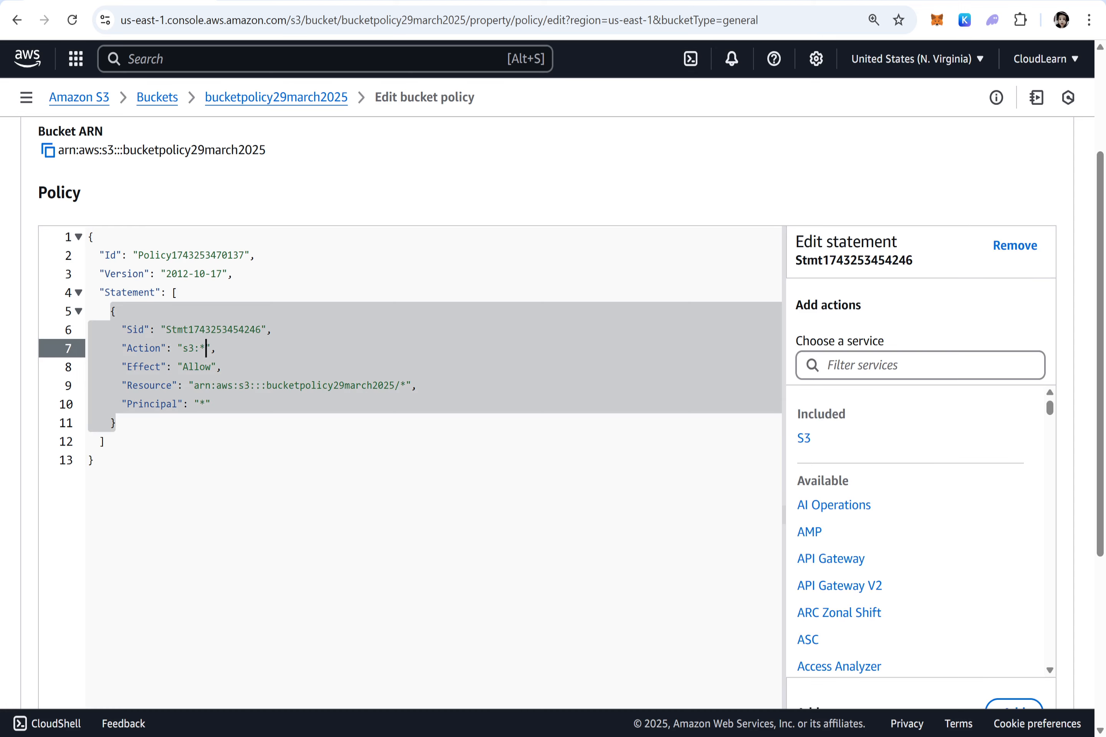
pyautogui.moveTo(206, 349); pyautogui.dragTo(178, 368)
pyautogui.click(406, 386)
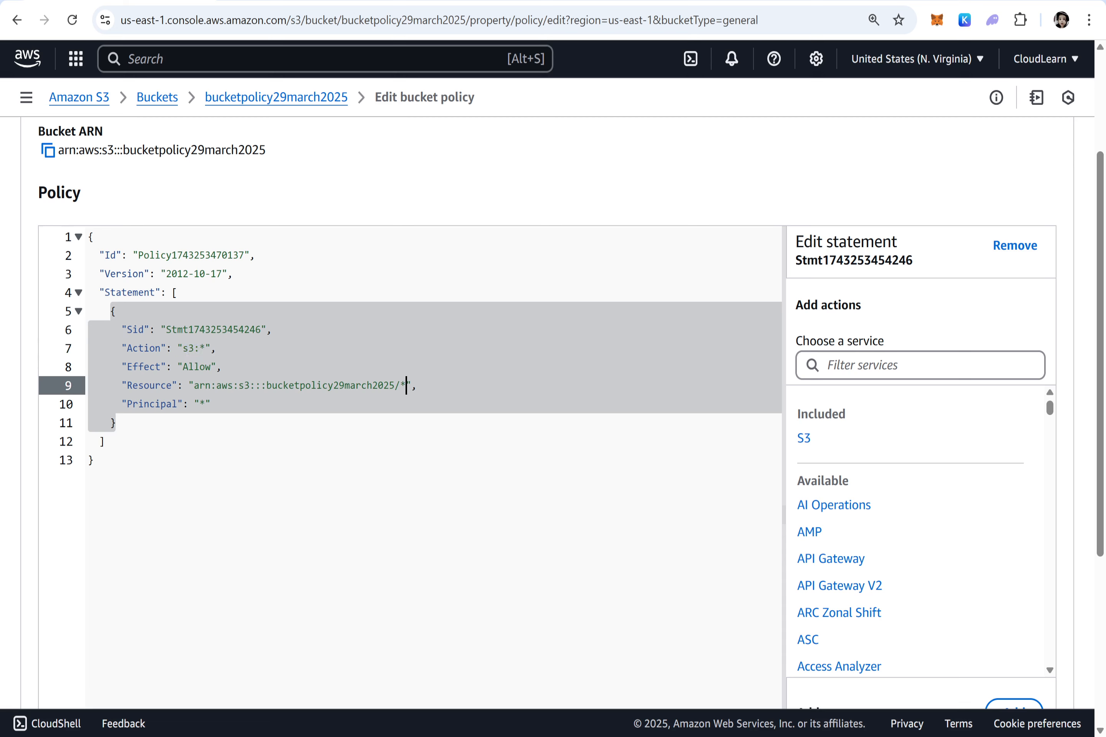
pyautogui.moveTo(406, 385); pyautogui.dragTo(189, 403)
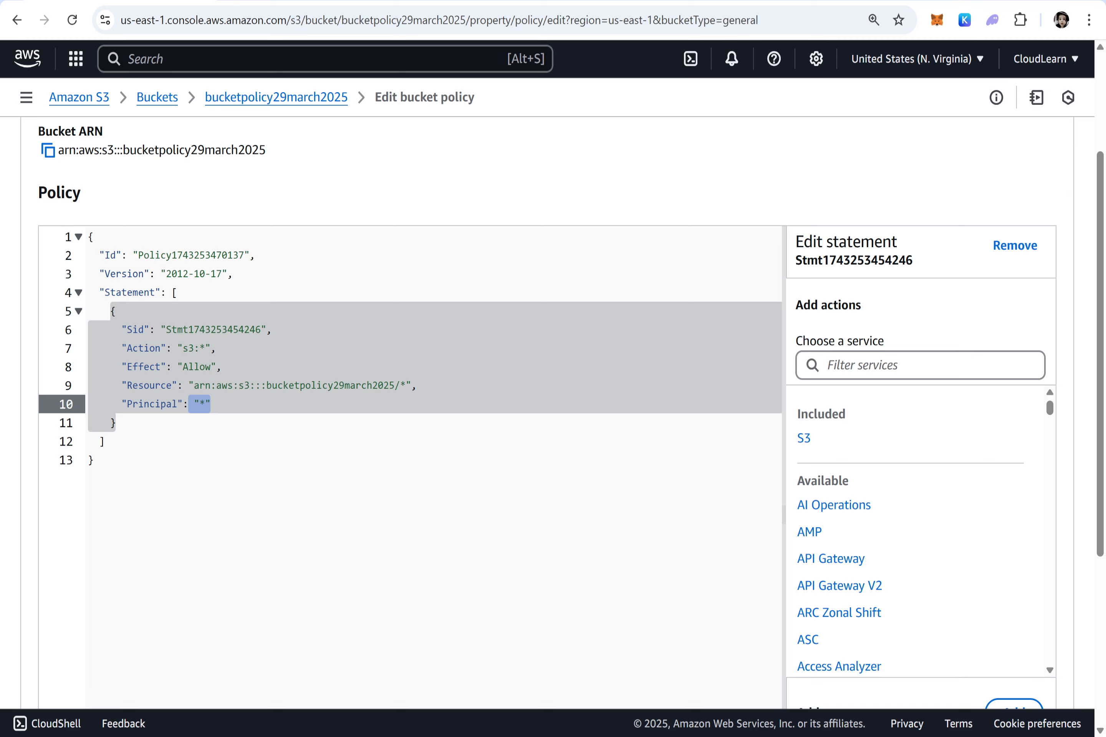
pyautogui.scroll(-5, 346, 508)
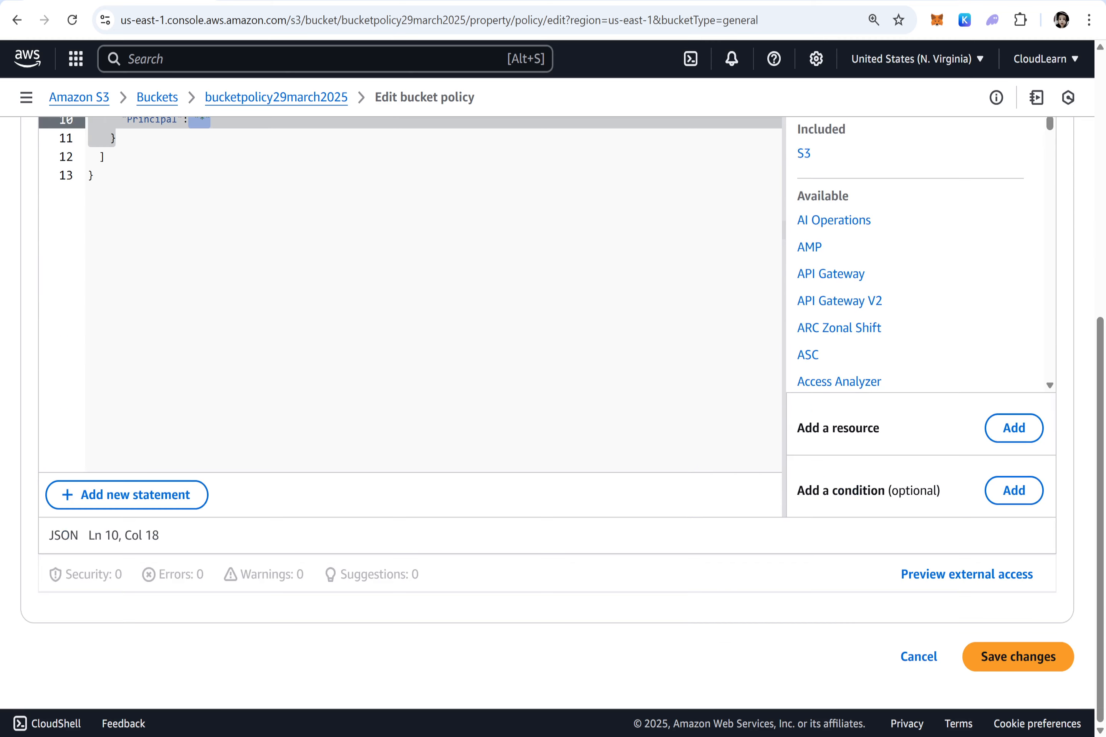
pyautogui.click(1039, 661)
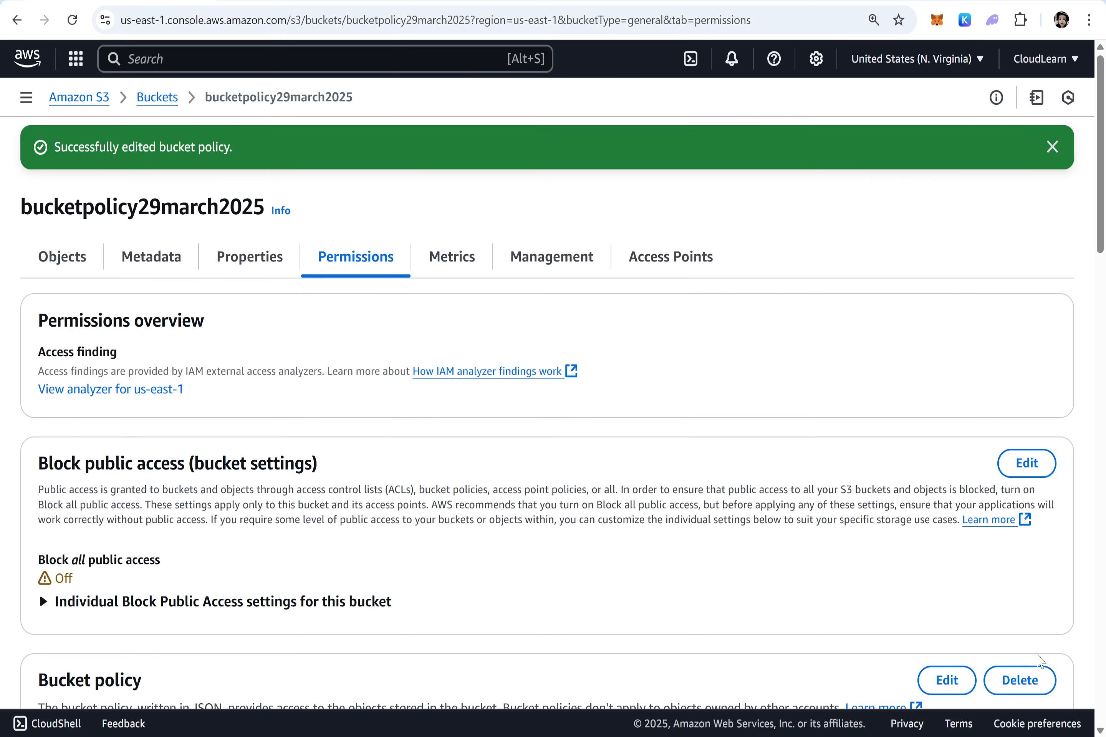
# Step: Look over the saved bucket policy, then return to the general purpose buckets list and refresh it
pyautogui.scroll(-5, 271, 320)
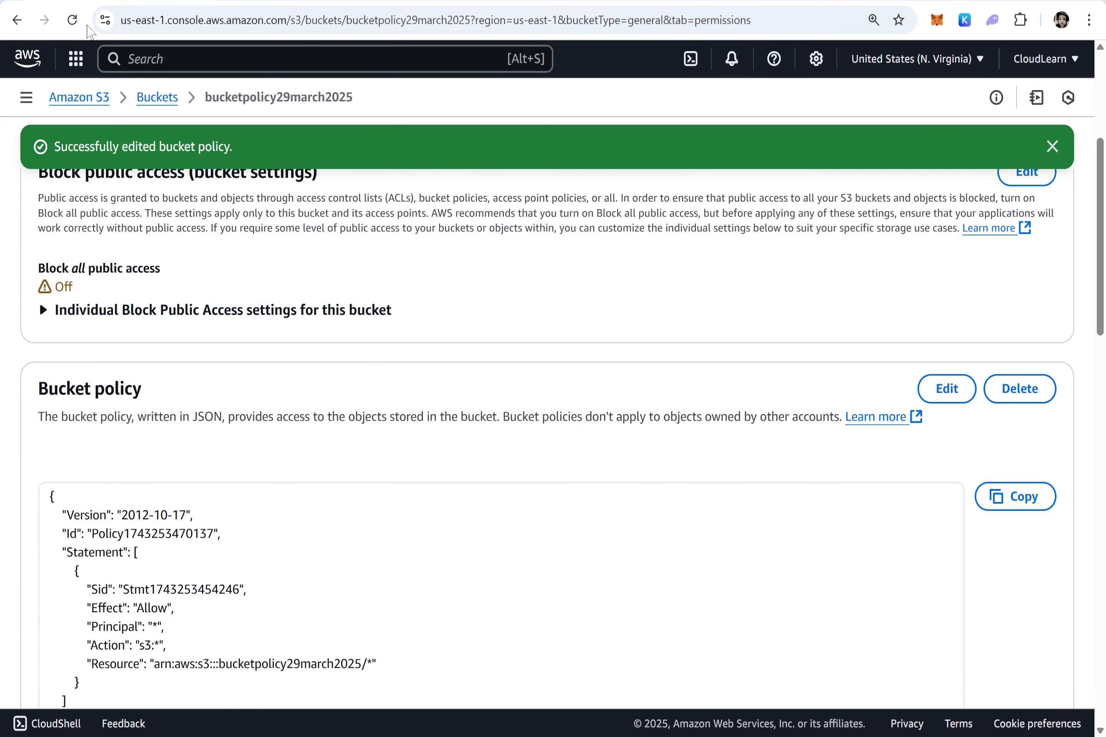
pyautogui.click(157, 98)
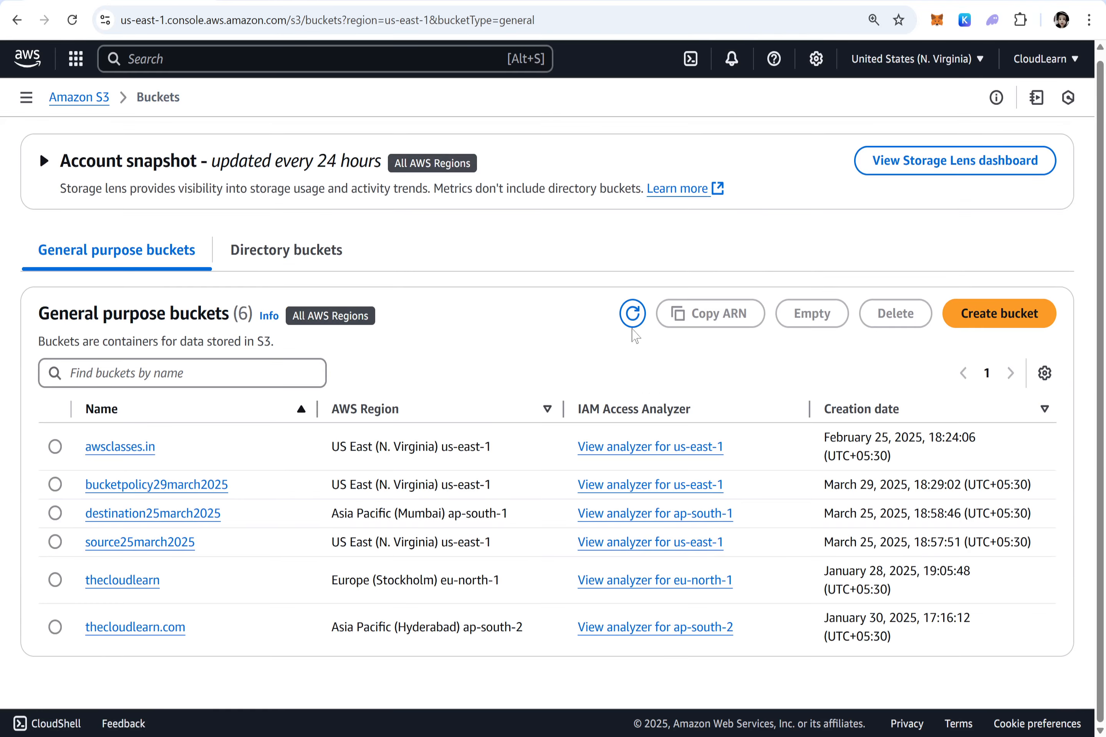
pyautogui.click(638, 317)
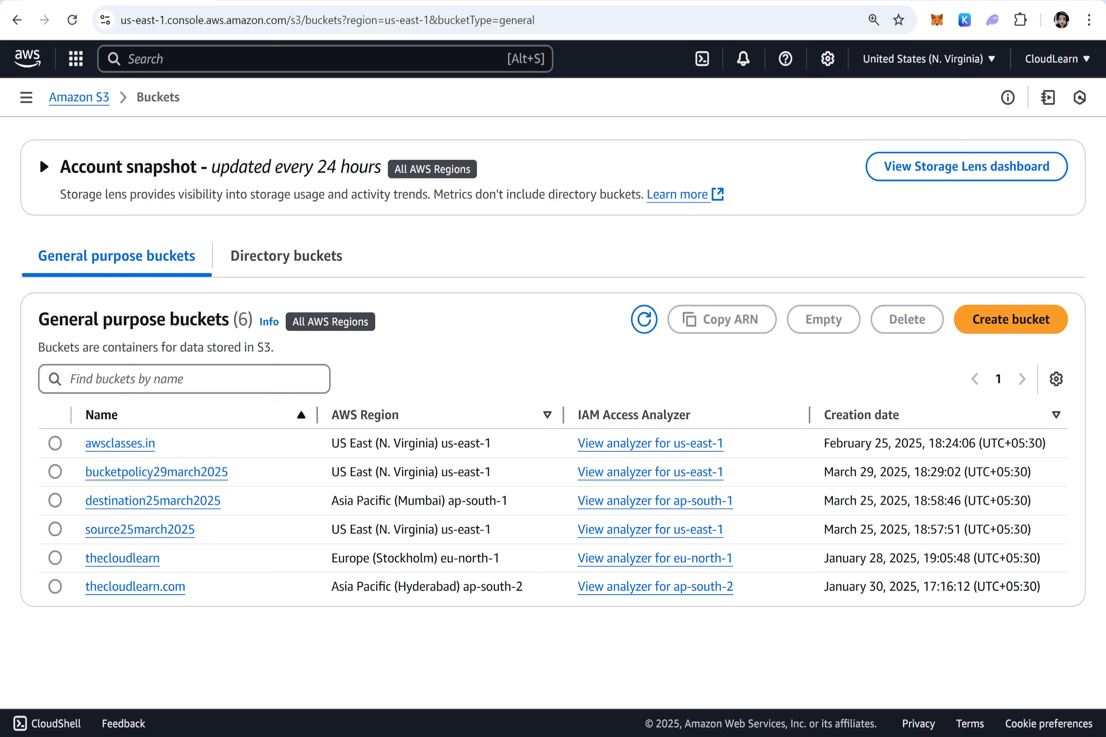
# Step: Copy the Image.jpg object URL from the Notepad notes and open it in a new browser tab
pyautogui.hotkey('alt', 'Tab')
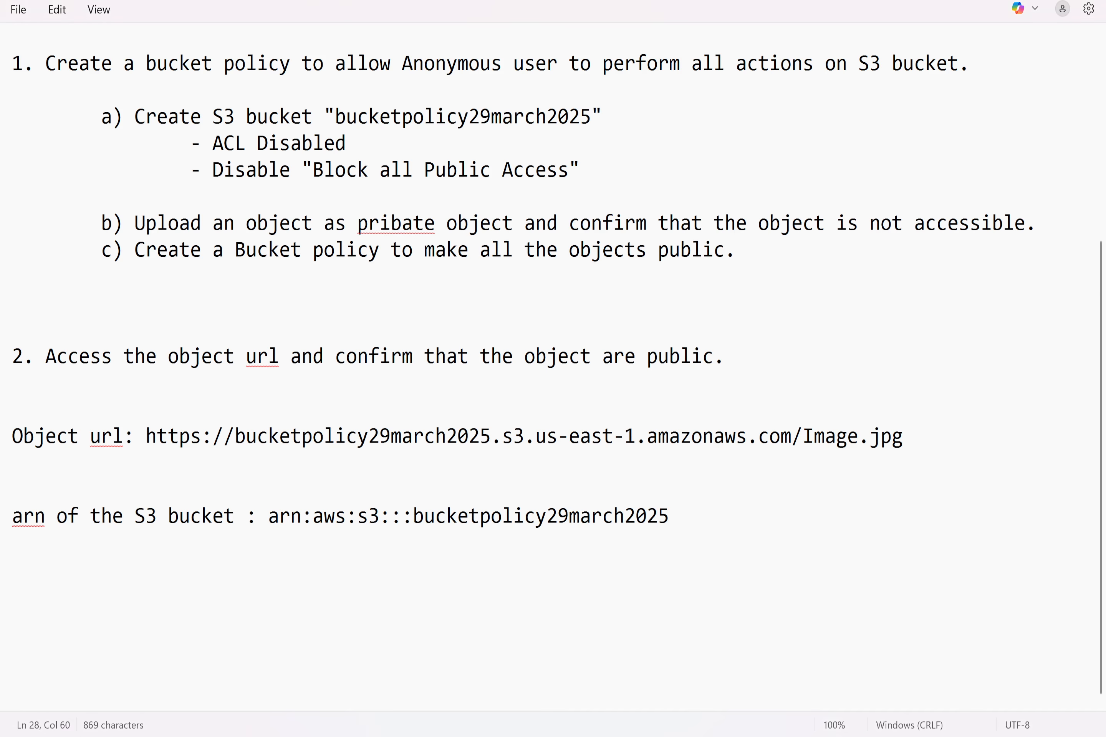
pyautogui.moveTo(903, 436); pyautogui.dragTo(146, 437)
pyautogui.hotkey('ctrl', 'c')
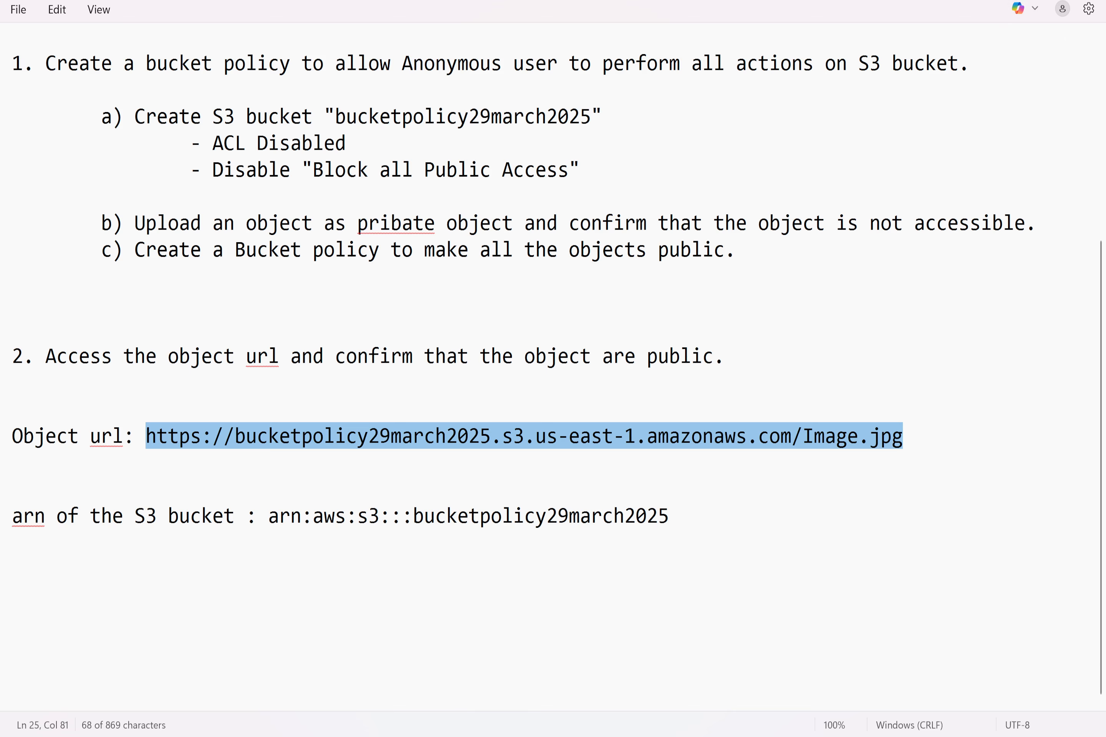
pyautogui.click(1009, 1)
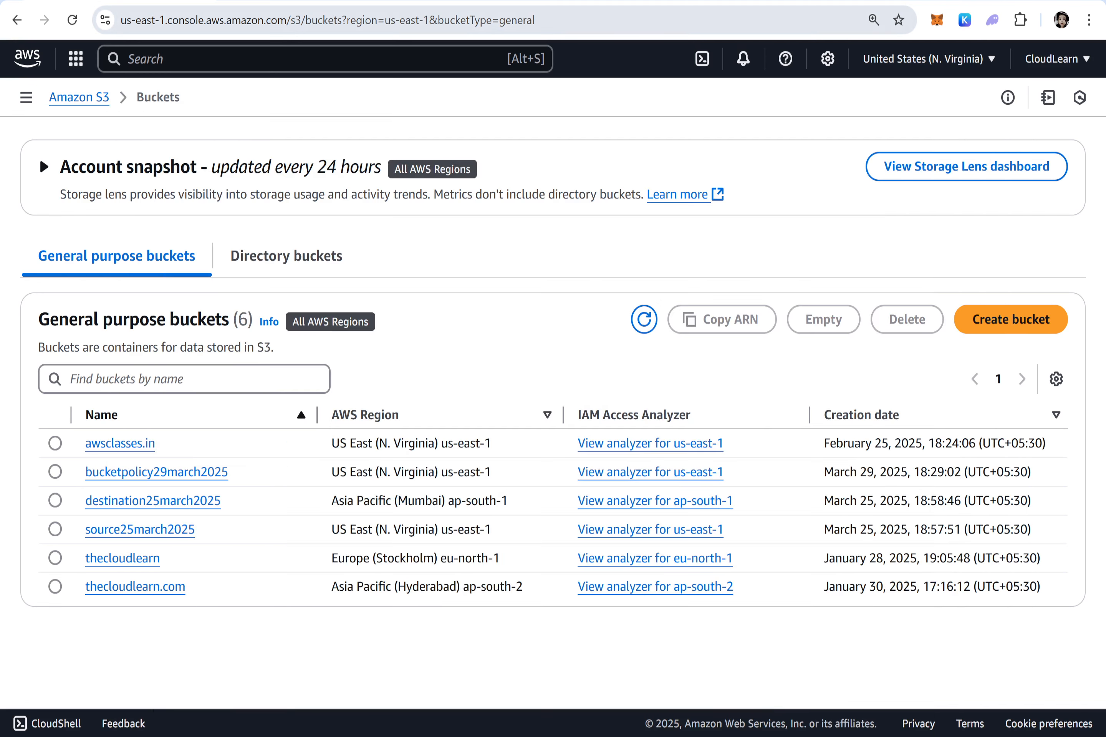
pyautogui.hotkey('ctrl', 't')
pyautogui.hotkey('ctrl', 'v')
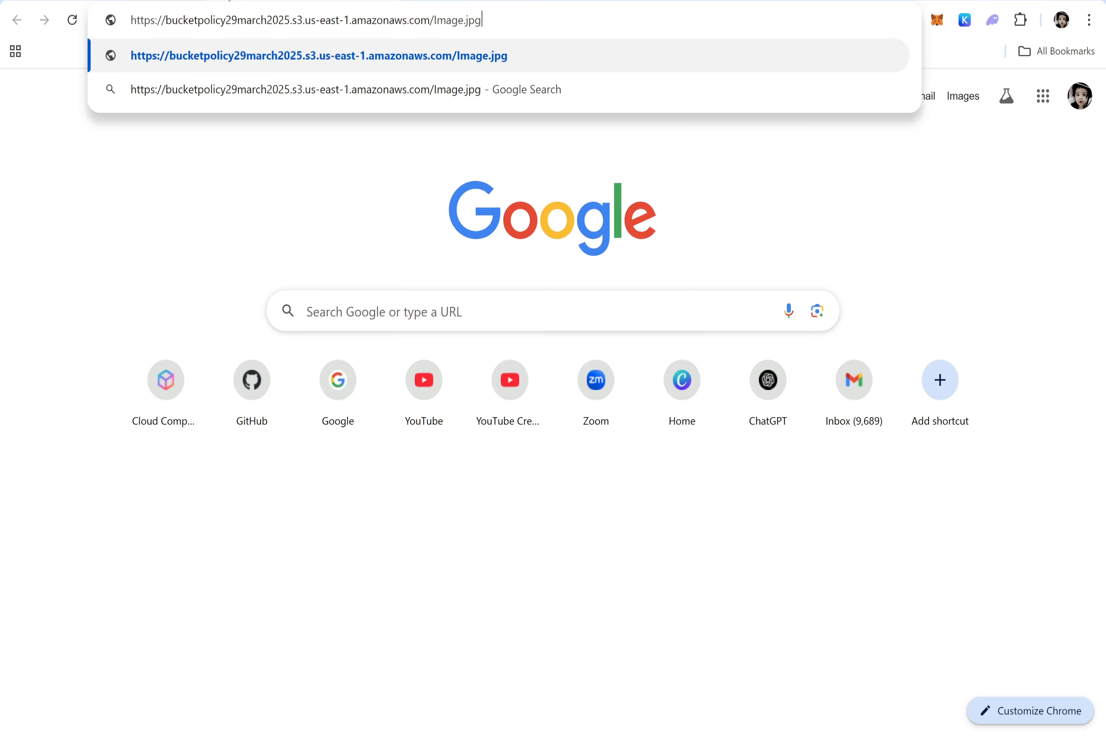
pyautogui.press('Return')
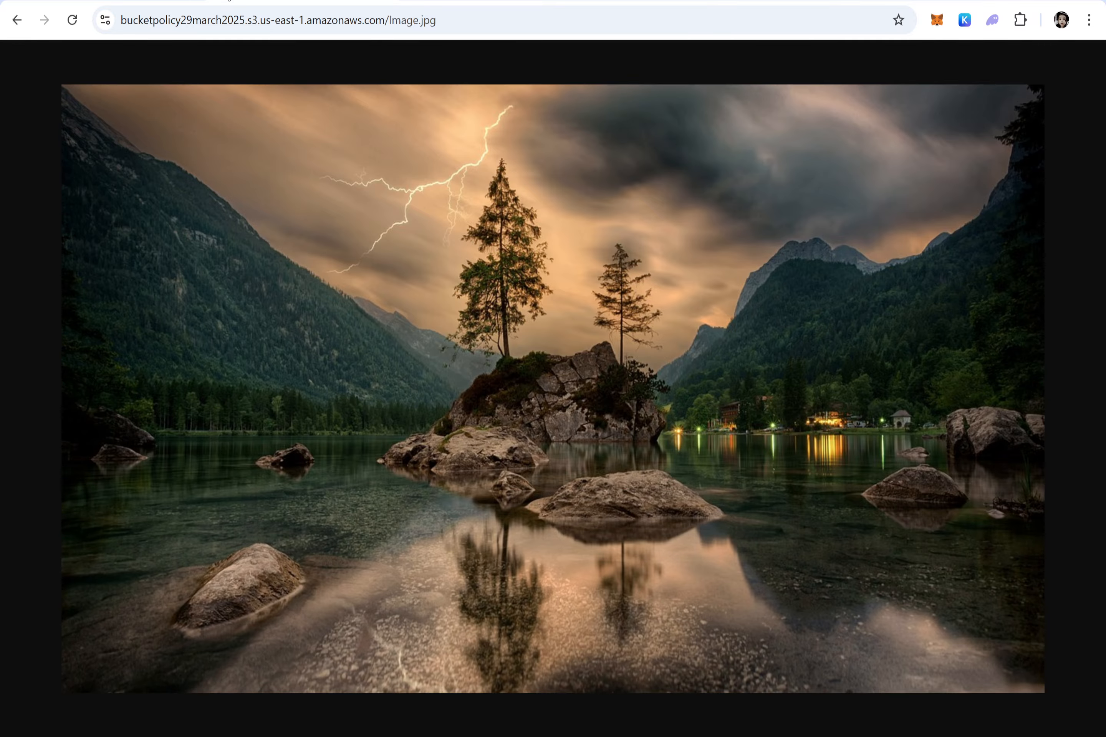
# Step: Switch to the whiteboard and draw two purple stick figures labelled user1 and user2 in the empty area beside the notes
pyautogui.click(389, 1)
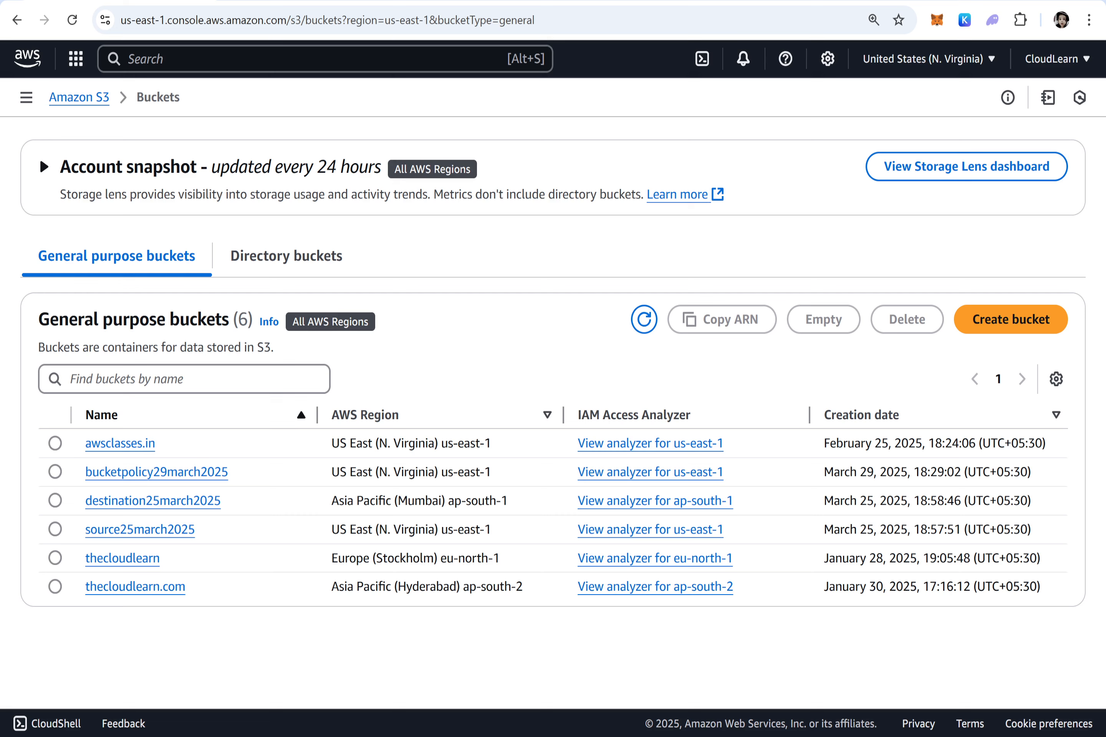
pyautogui.hotkey('alt', 'Tab')
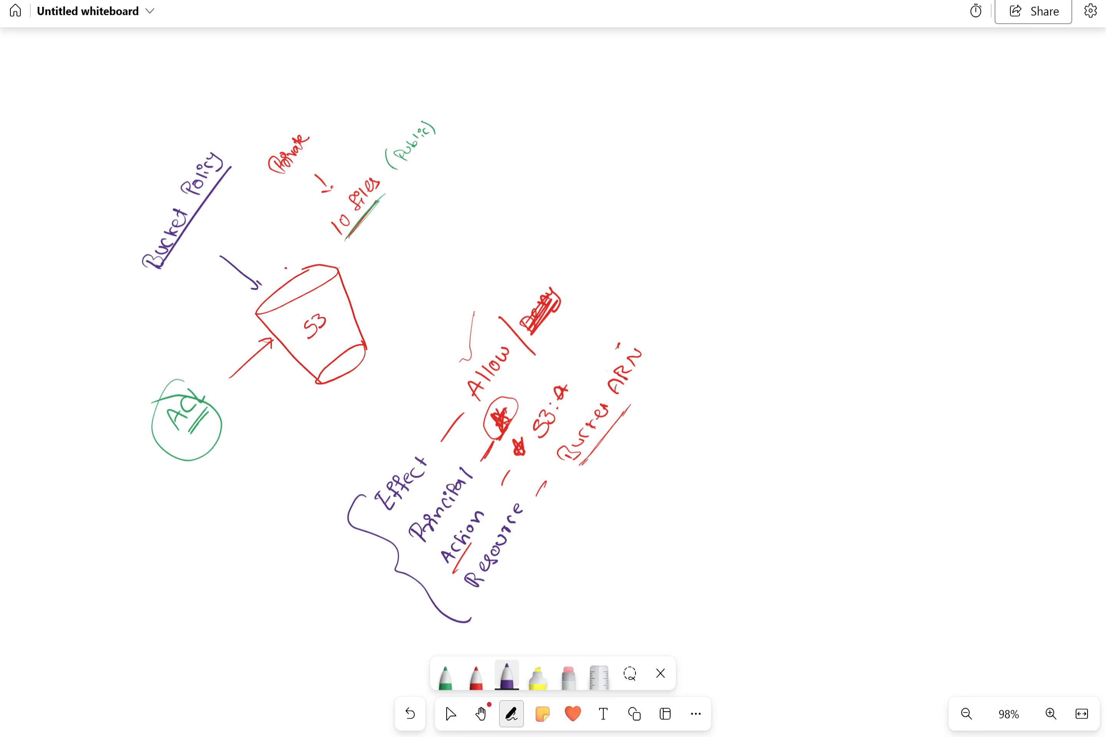
pyautogui.moveTo(883, 389)
pyautogui.mouseDown()
pyautogui.moveTo(892, 449)
pyautogui.moveTo(889, 420)
pyautogui.mouseUp()
pyautogui.moveTo(885, 440); pyautogui.dragTo(901, 448)
pyautogui.moveTo(956, 368); pyautogui.dragTo(965, 376)
pyautogui.moveTo(965, 379)
pyautogui.mouseDown()
pyautogui.moveTo(970, 414)
pyautogui.moveTo(959, 399)
pyautogui.mouseUp()
pyautogui.moveTo(966, 410); pyautogui.dragTo(980, 412)
pyautogui.moveTo(878, 490); pyautogui.dragTo(889, 485)
pyautogui.moveTo(895, 483)
pyautogui.mouseDown()
pyautogui.moveTo(890, 499)
pyautogui.moveTo(915, 476)
pyautogui.mouseUp()
pyautogui.moveTo(913, 465)
pyautogui.mouseDown()
pyautogui.moveTo(917, 484)
pyautogui.moveTo(933, 471)
pyautogui.mouseUp()
pyautogui.moveTo(983, 434); pyautogui.dragTo(992, 431)
pyautogui.moveTo(997, 428)
pyautogui.mouseDown()
pyautogui.moveTo(993, 440)
pyautogui.moveTo(1026, 411)
pyautogui.mouseUp()
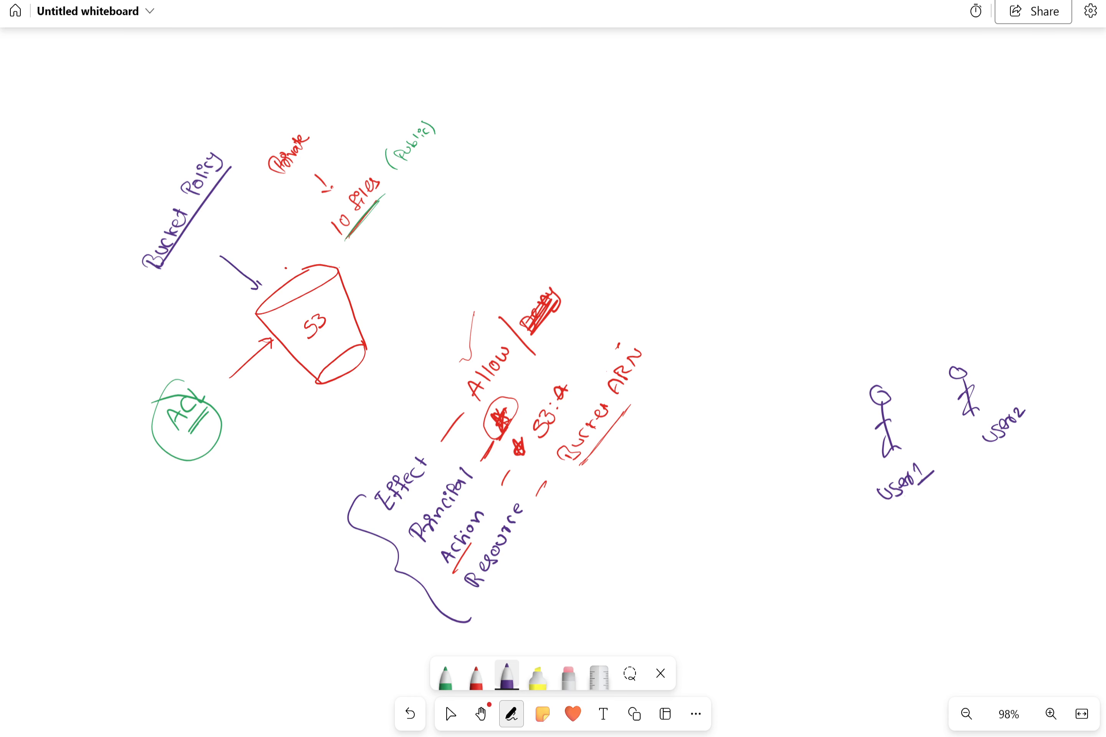
# Step: Write "IAM Policy" in purple beside each stick figure, with an arrow pointing to user1
pyautogui.moveTo(825, 459); pyautogui.dragTo(851, 441)
pyautogui.moveTo(745, 500)
pyautogui.mouseDown()
pyautogui.moveTo(736, 516)
pyautogui.moveTo(748, 516)
pyautogui.mouseUp()
pyautogui.moveTo(767, 486)
pyautogui.mouseDown()
pyautogui.moveTo(760, 494)
pyautogui.moveTo(781, 469)
pyautogui.mouseUp()
pyautogui.moveTo(771, 526)
pyautogui.mouseDown()
pyautogui.moveTo(813, 488)
pyautogui.moveTo(827, 501)
pyautogui.mouseUp()
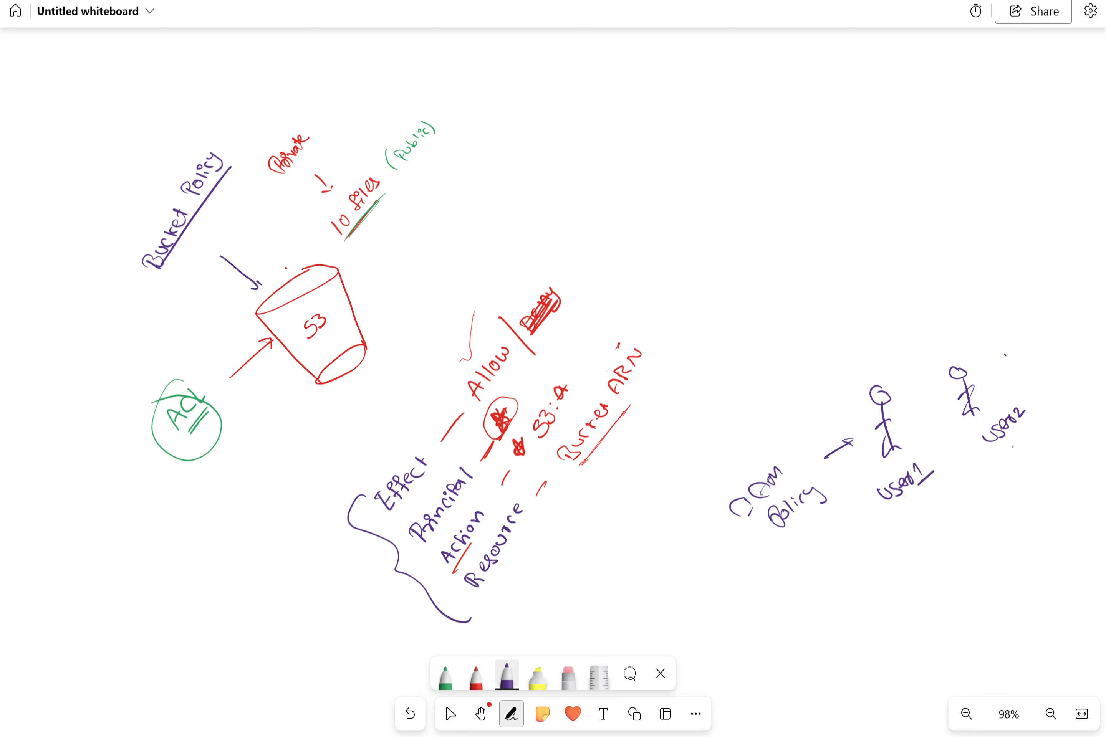
pyautogui.moveTo(993, 347)
pyautogui.mouseDown()
pyautogui.moveTo(1004, 372)
pyautogui.moveTo(1032, 338)
pyautogui.moveTo(1044, 355)
pyautogui.moveTo(1060, 341)
pyautogui.mouseUp()
pyautogui.moveTo(1058, 353); pyautogui.dragTo(1069, 340)
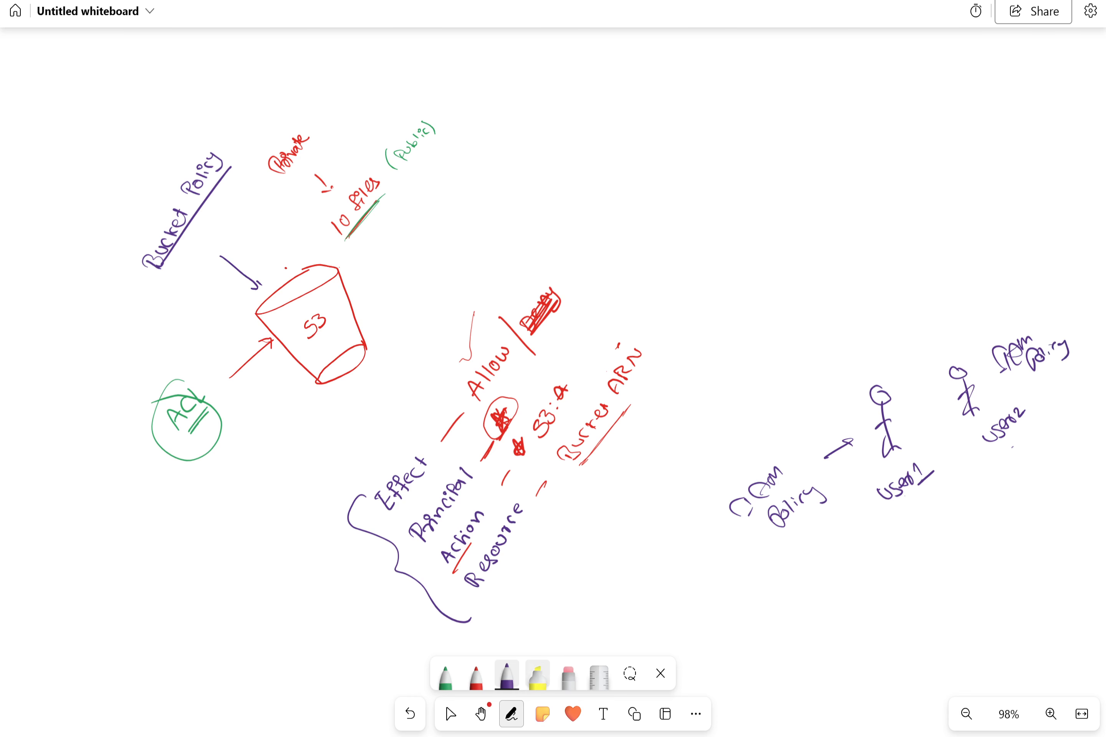
# Step: Cross out both IAM Policy labels with the red pen
pyautogui.click(476, 676)
pyautogui.moveTo(787, 450)
pyautogui.mouseDown()
pyautogui.moveTo(768, 513)
pyautogui.moveTo(811, 513)
pyautogui.mouseUp()
pyautogui.moveTo(1030, 337)
pyautogui.mouseDown()
pyautogui.moveTo(995, 383)
pyautogui.moveTo(1045, 374)
pyautogui.mouseUp()
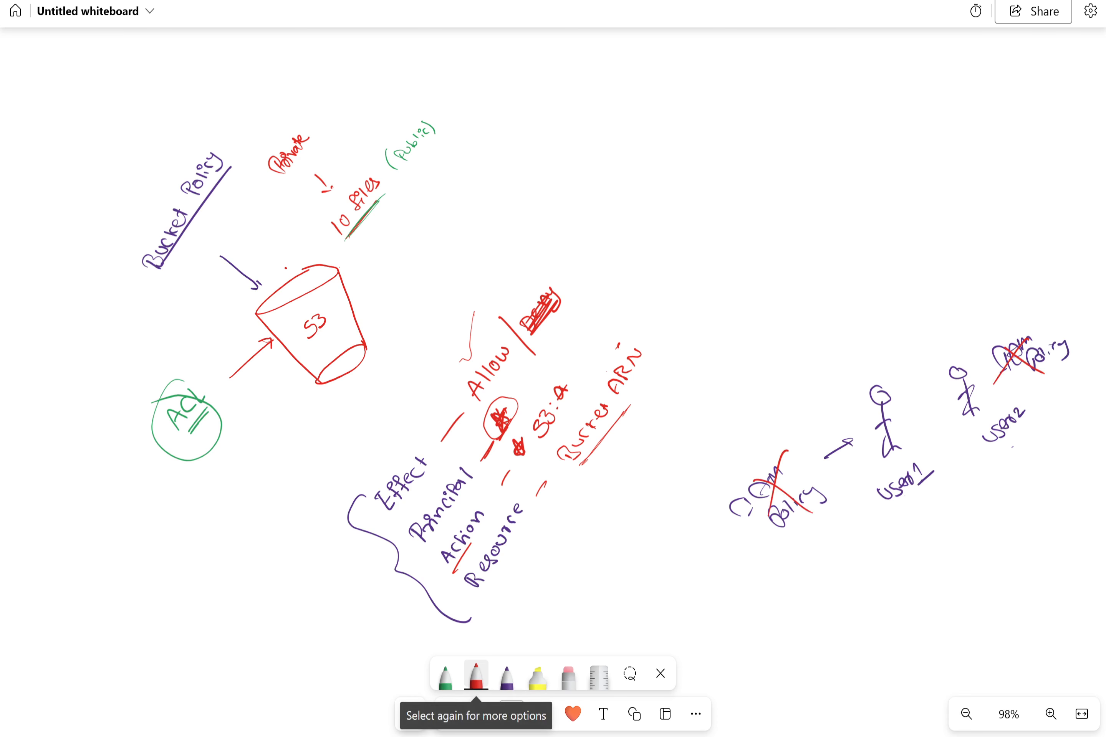
# Step: Draw a red line from Bucket Policy to the handwritten names user1 and user2, and underline them
pyautogui.moveTo(229, 145); pyautogui.dragTo(465, 62)
pyautogui.moveTo(467, 61)
pyautogui.mouseDown()
pyautogui.moveTo(492, 44)
pyautogui.moveTo(483, 84)
pyautogui.moveTo(526, 64)
pyautogui.mouseUp()
pyautogui.moveTo(486, 101); pyautogui.dragTo(522, 79)
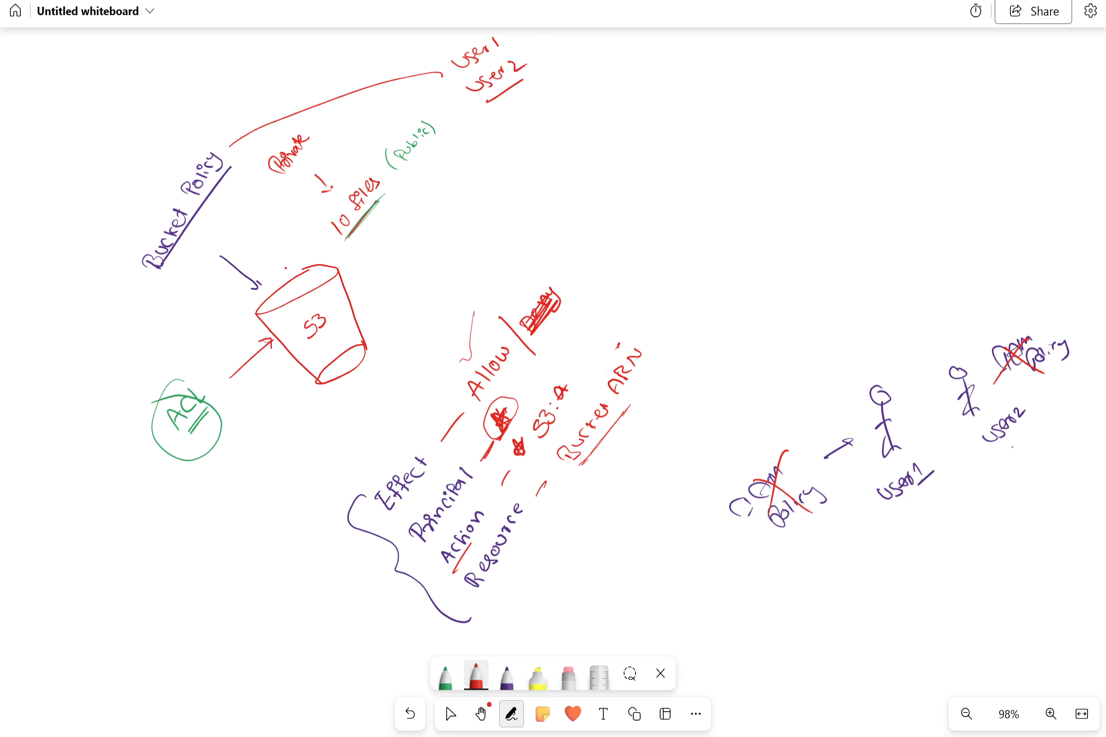
# Step: Draw red curved arrows from user1 and user2 toward the S3 bucket, and add red emphasis strokes below the users
pyautogui.moveTo(881, 382)
pyautogui.mouseDown()
pyautogui.moveTo(647, 275)
pyautogui.moveTo(443, 288)
pyautogui.mouseUp()
pyautogui.moveTo(448, 257); pyautogui.dragTo(460, 289)
pyautogui.moveTo(982, 352)
pyautogui.mouseDown()
pyautogui.moveTo(752, 225)
pyautogui.moveTo(397, 285)
pyautogui.mouseUp()
pyautogui.moveTo(440, 255); pyautogui.dragTo(443, 288)
pyautogui.moveTo(897, 542)
pyautogui.mouseDown()
pyautogui.moveTo(1022, 479)
pyautogui.moveTo(1029, 501)
pyautogui.moveTo(1013, 507)
pyautogui.mouseUp()
pyautogui.click(891, 469)
pyautogui.moveTo(989, 424); pyautogui.dragTo(989, 438)
pyautogui.click(317, 360)
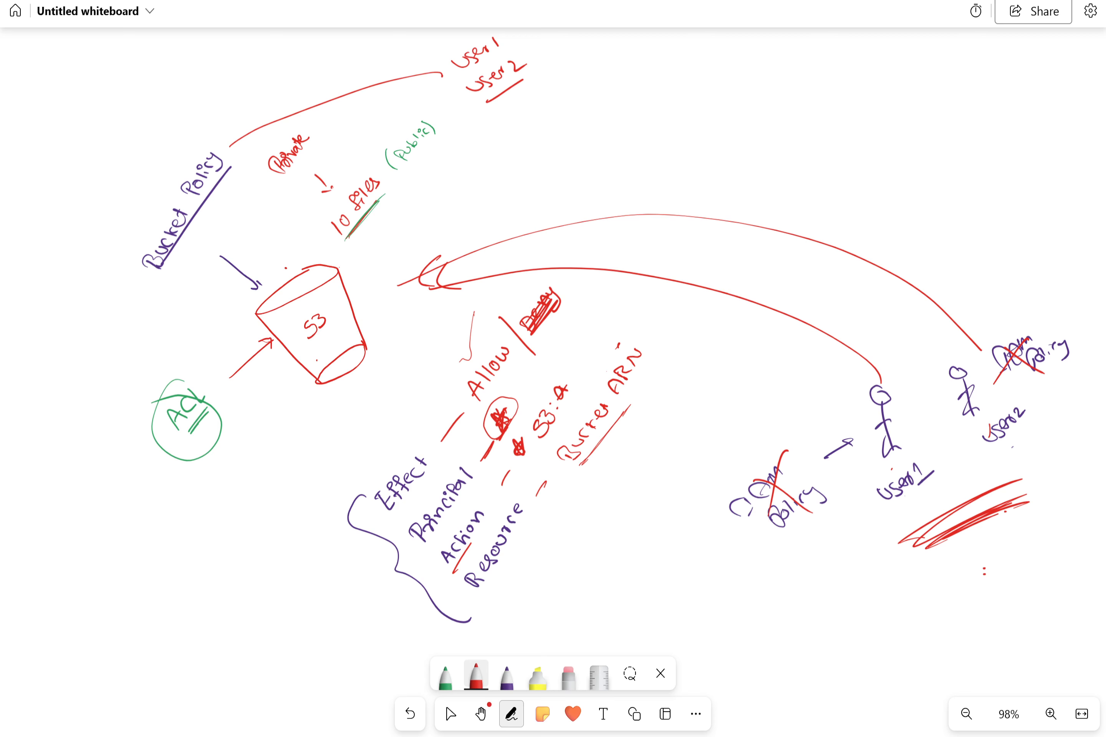
# Step: Switch to the Amazon S3 console and copy the bucket policy JSON from the permissions of bucketpolicy29march2025
pyautogui.click(1011, 1)
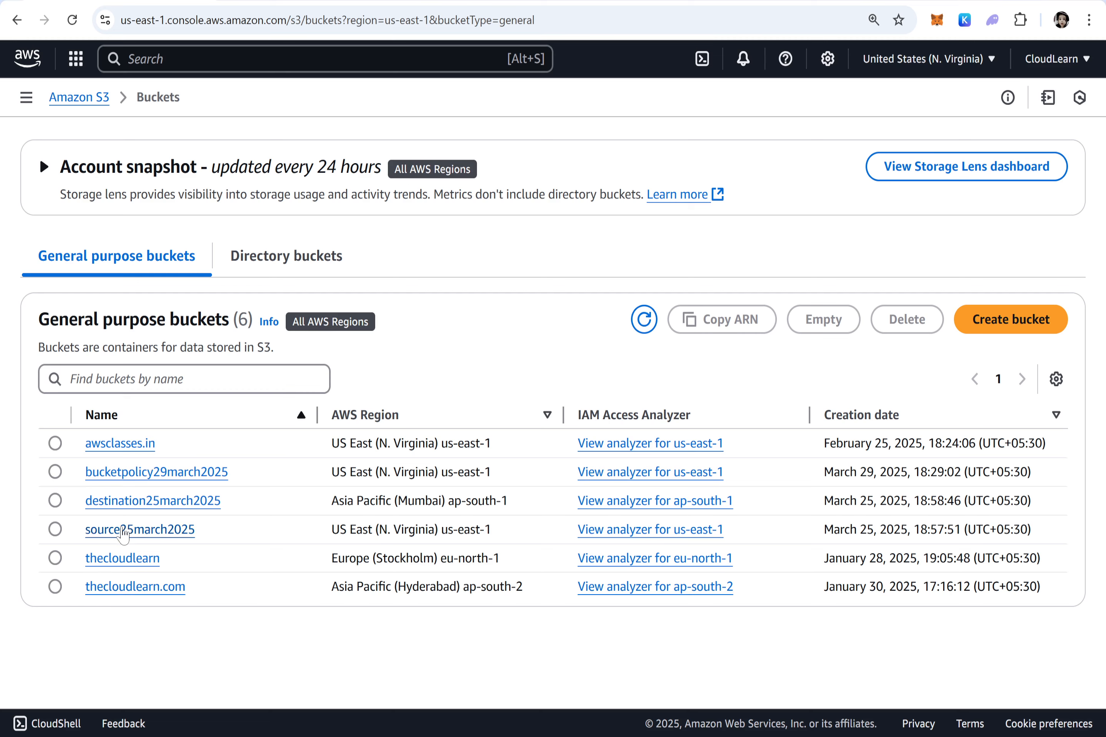
pyautogui.click(120, 472)
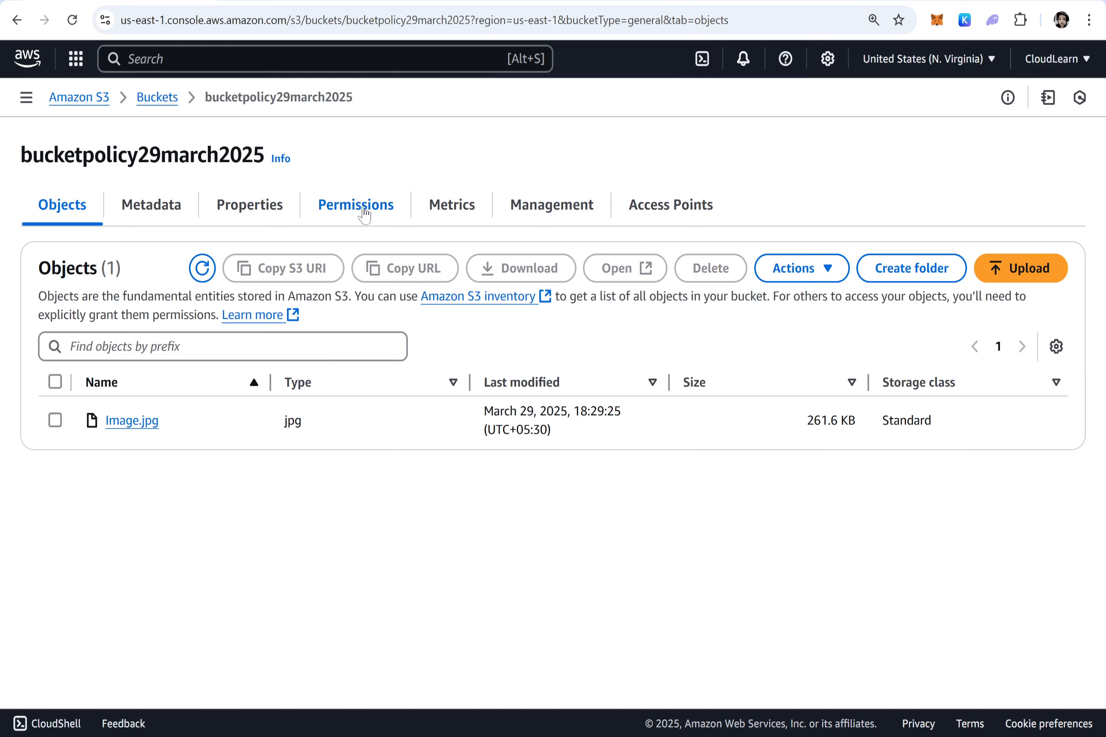
pyautogui.click(365, 216)
pyautogui.scroll(-10, 432, 563)
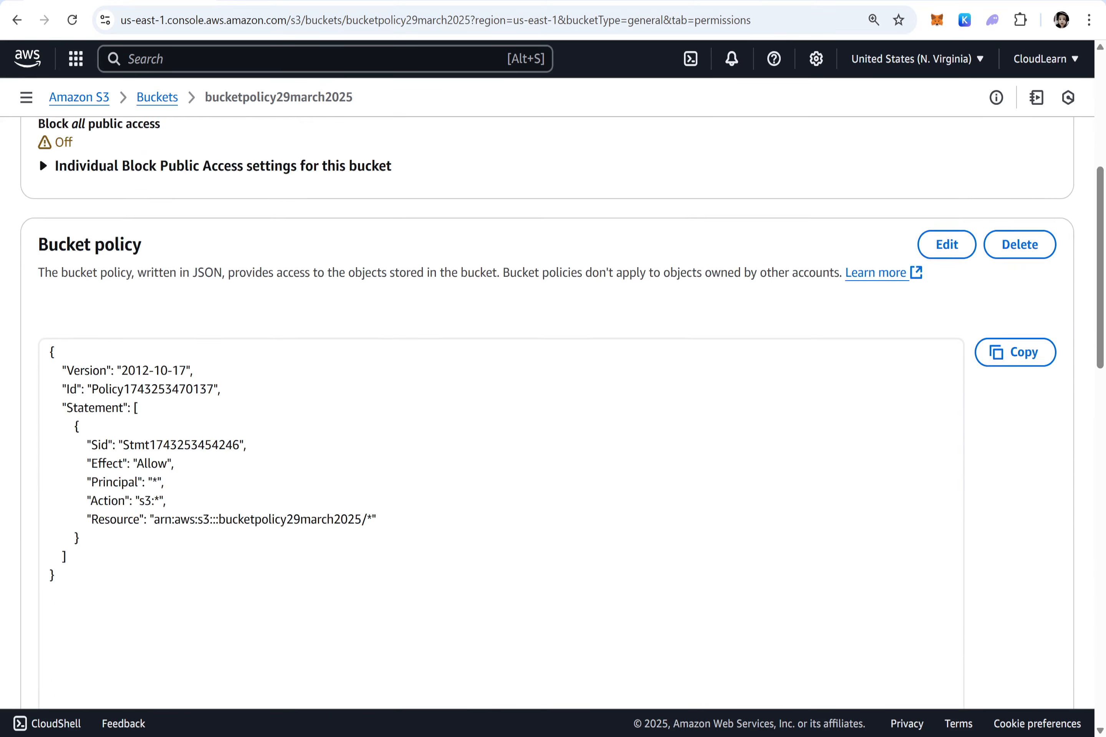
pyautogui.scroll(-4, 624, 592)
pyautogui.scroll(2, 624, 592)
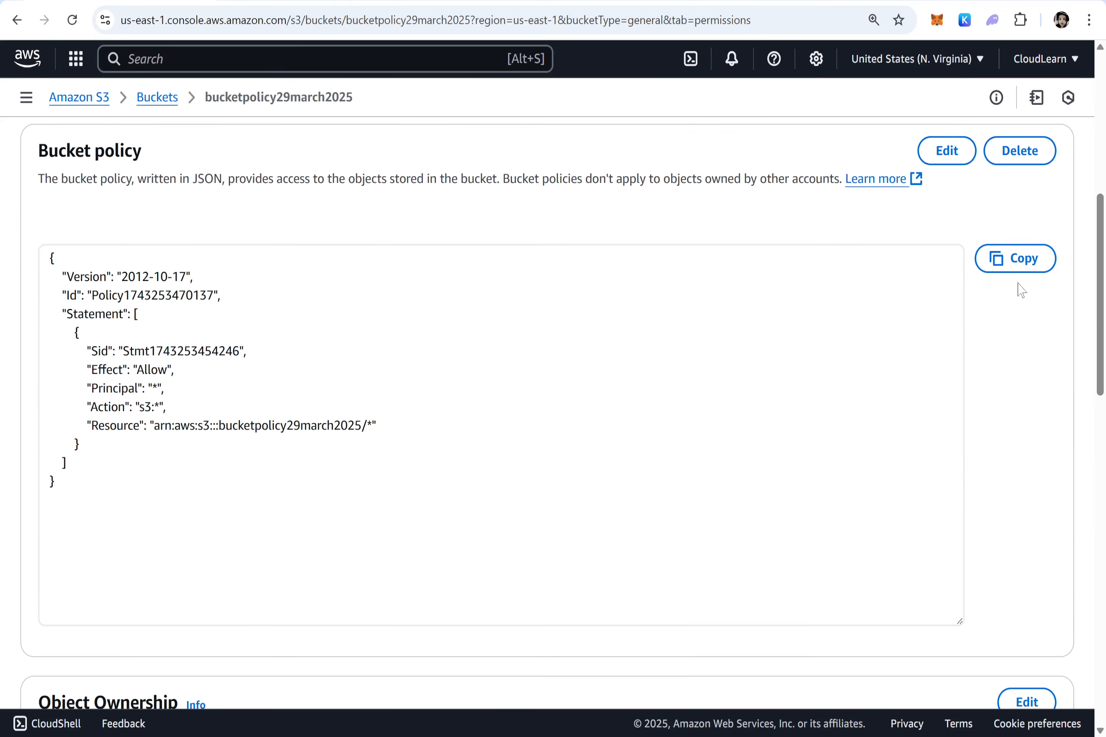
pyautogui.click(1015, 260)
# Step: Switch to the Notepad notes and add the heading "Bucket Policy:" with a dashed underline below the S3 bucket ARN
pyautogui.press('super+d')
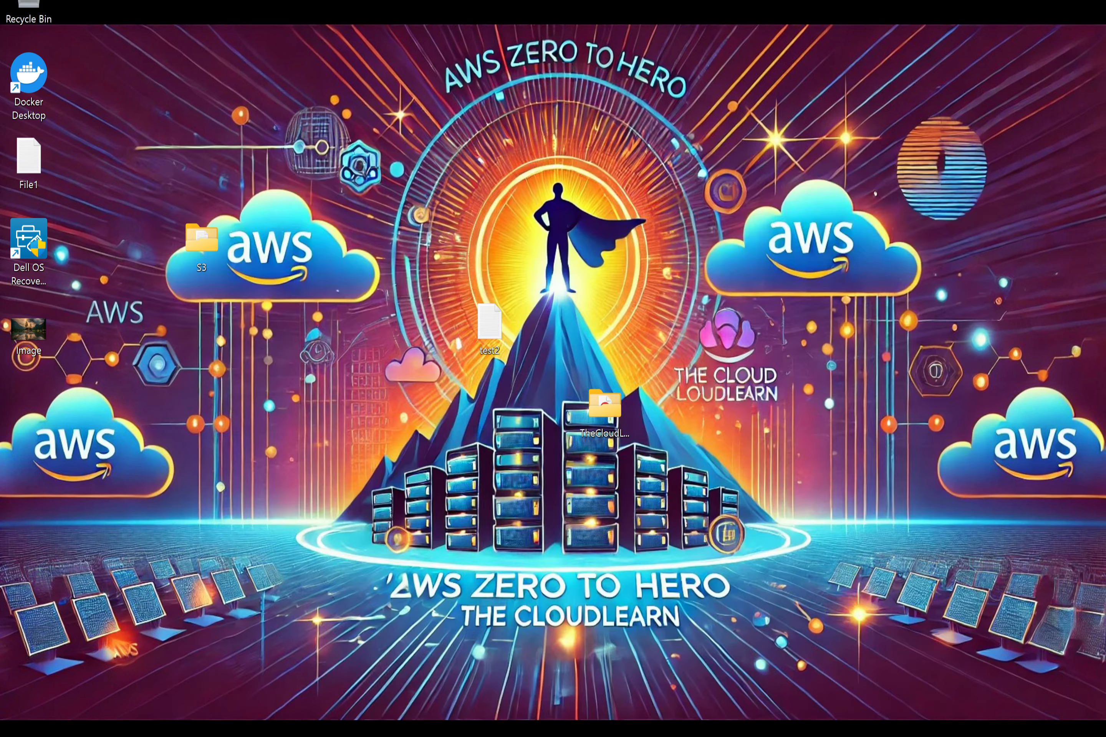
pyautogui.hotkey('alt', 'Tab')
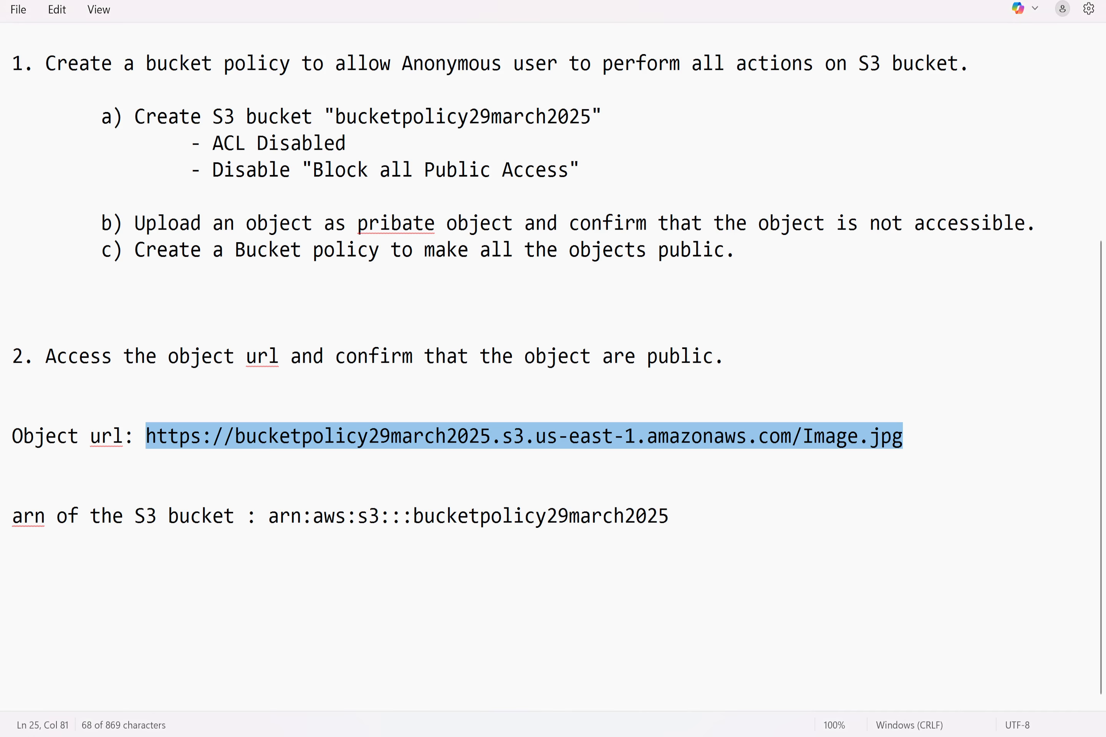
pyautogui.hotkey('ctrl', 'End')
pyautogui.press('Return')
pyautogui.press('Return')
pyautogui.press('Return')
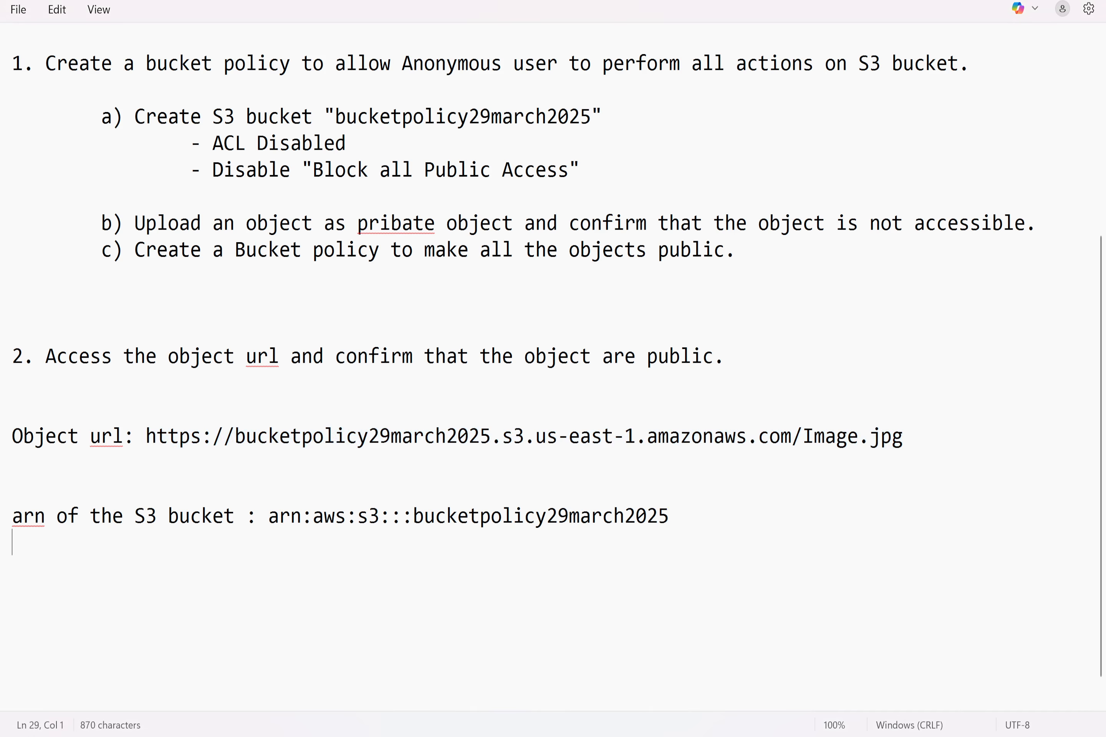
pyautogui.write('Bucket POli')
pyautogui.press('BackSpace')
pyautogui.press('BackSpace')
pyautogui.press('BackSpace')
pyautogui.write('olicy:')
pyautogui.press('Return')
pyautogui.write('--------------')
# Step: Paste the copied policy JSON below the Bucket Policy heading, leaving blank lines between them
pyautogui.press('Return')
pyautogui.press('Return')
pyautogui.press('Return')
pyautogui.hotkey('ctrl', 'v')
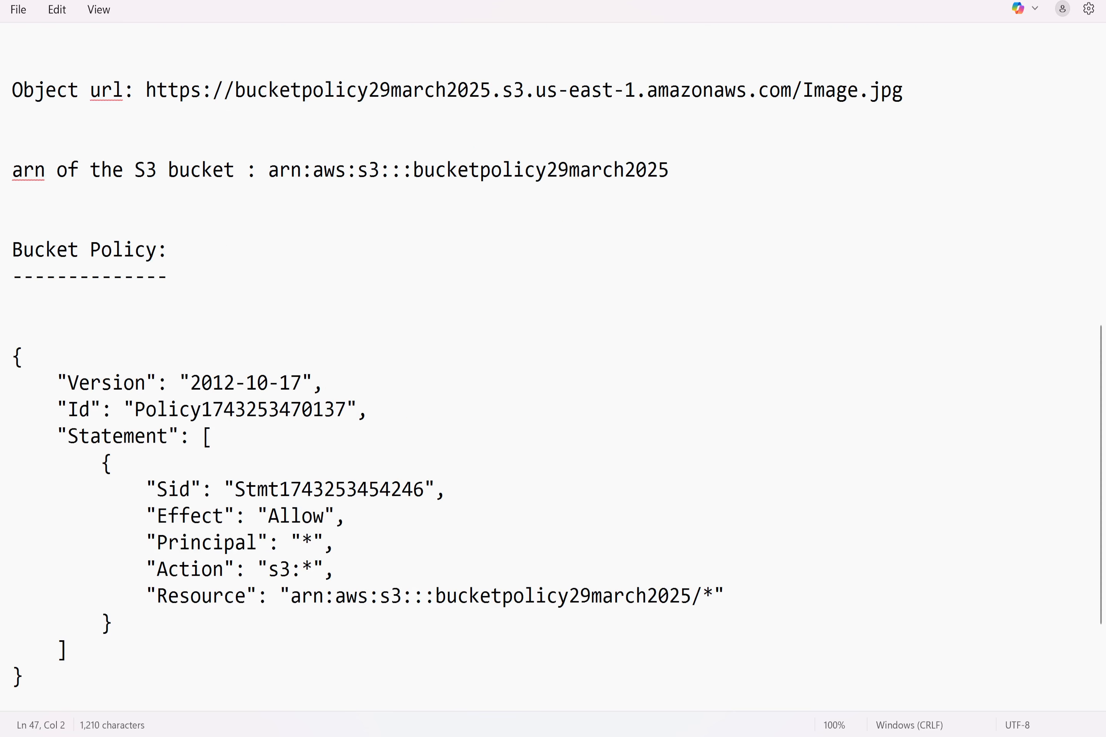